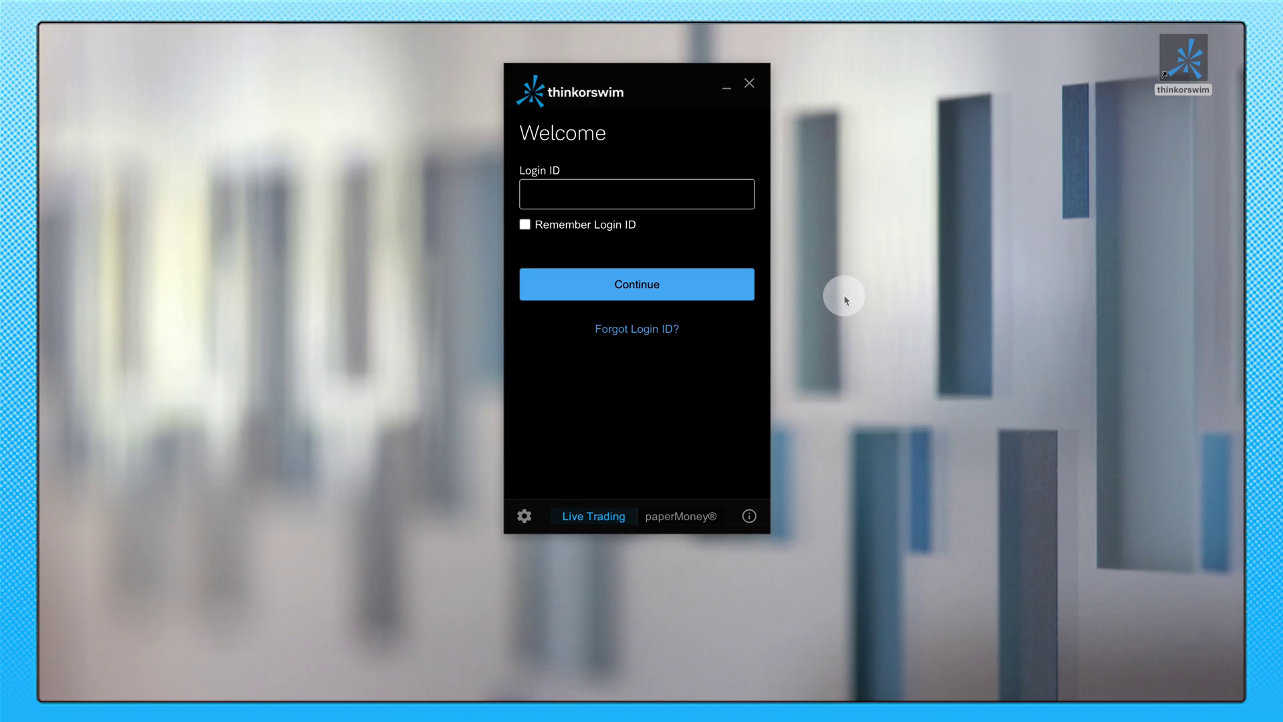
- Switch the login screen back and forth between Live Trading and paperMoney
{"action": "left_click", "coordinate": [691, 516]}
{"action": "left_click", "coordinate": [593, 515]}
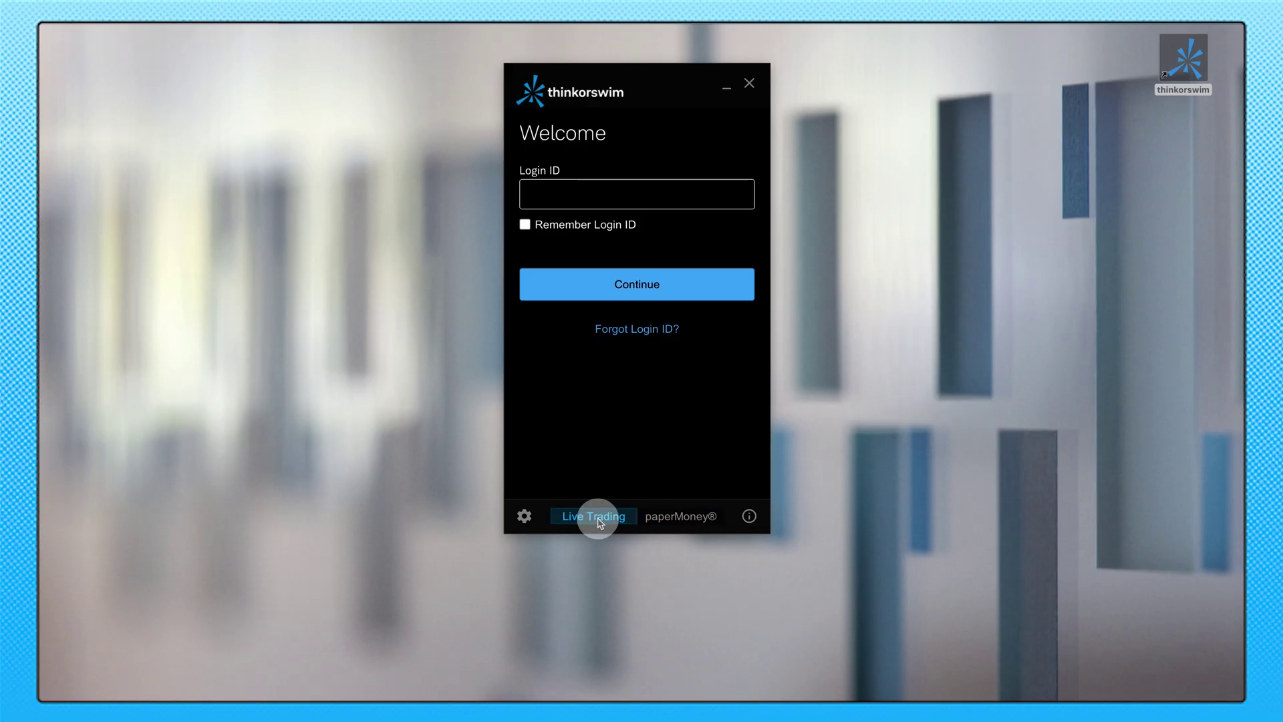
{"action": "left_click", "coordinate": [662, 520]}
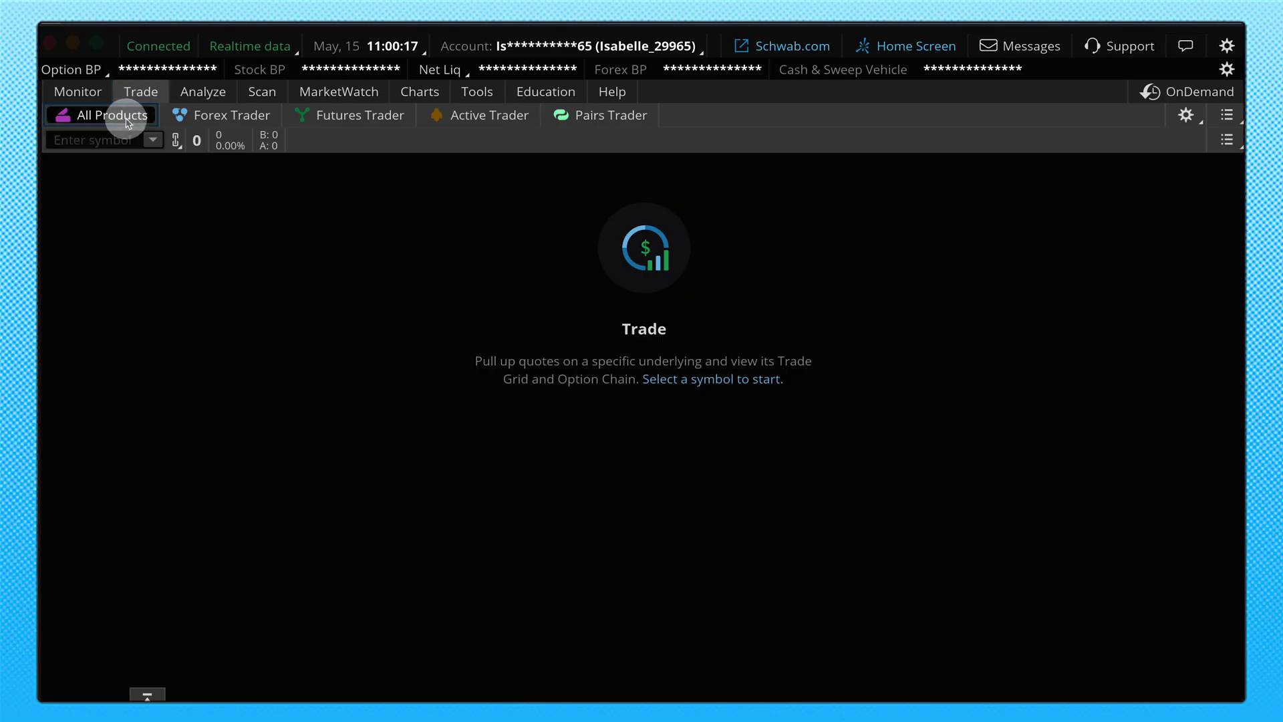
- Load the AAPL quote and option chain on the Trade page
{"action": "left_click", "coordinate": [106, 144]}
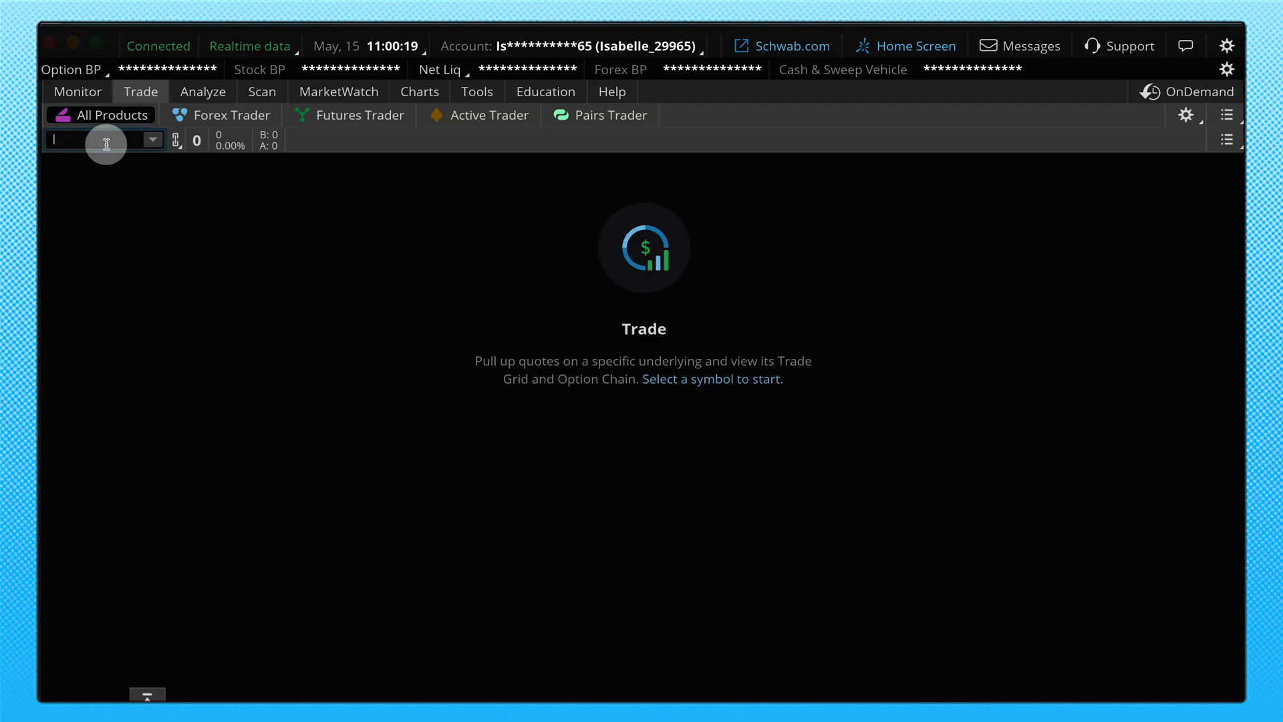
{"action": "type", "text": "AAPL"}
{"action": "key", "text": "Return"}
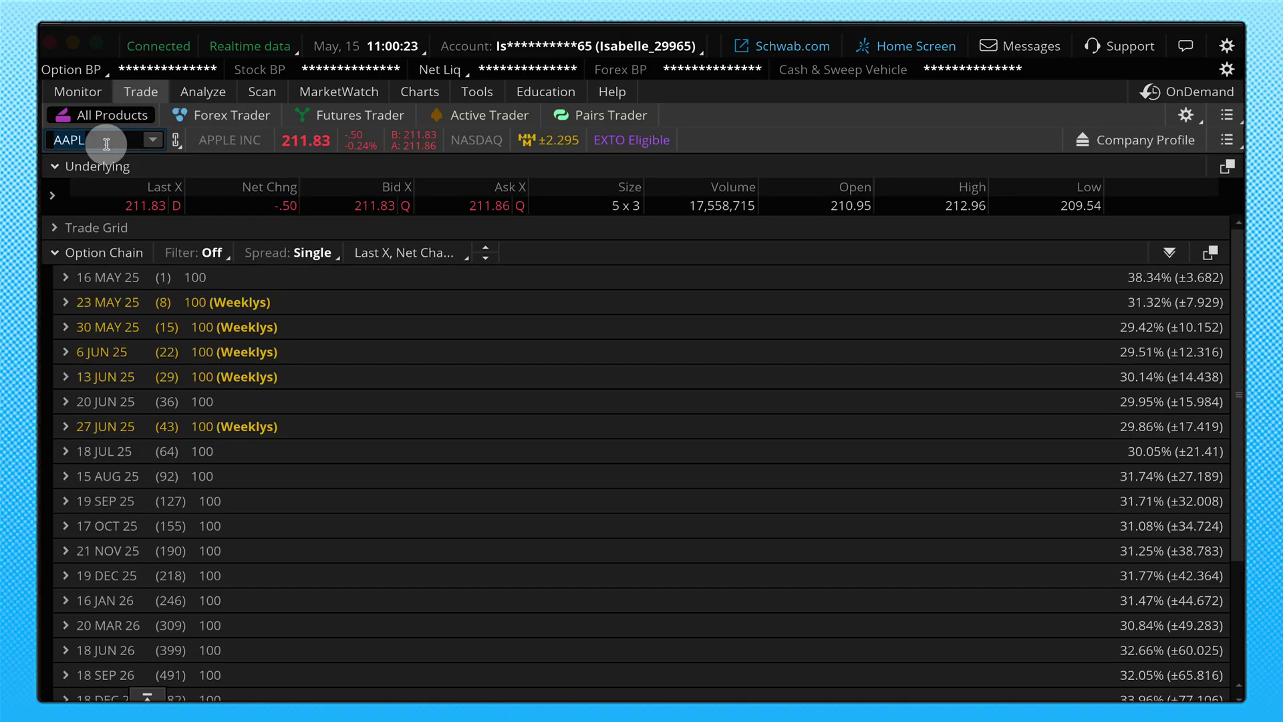
- Create a one-share AAPL sell order at the bid as a TRAILSTOP linked to Mark
{"action": "left_click", "coordinate": [369, 208]}
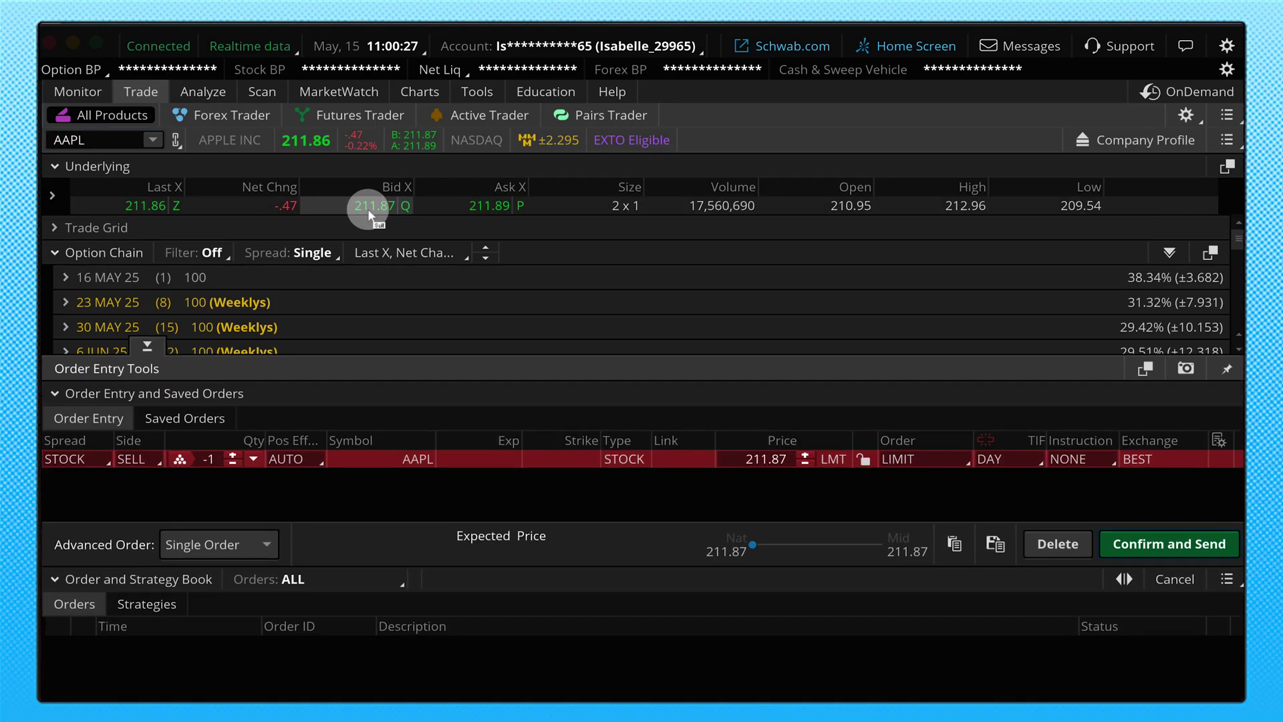
{"action": "left_click", "coordinate": [897, 458]}
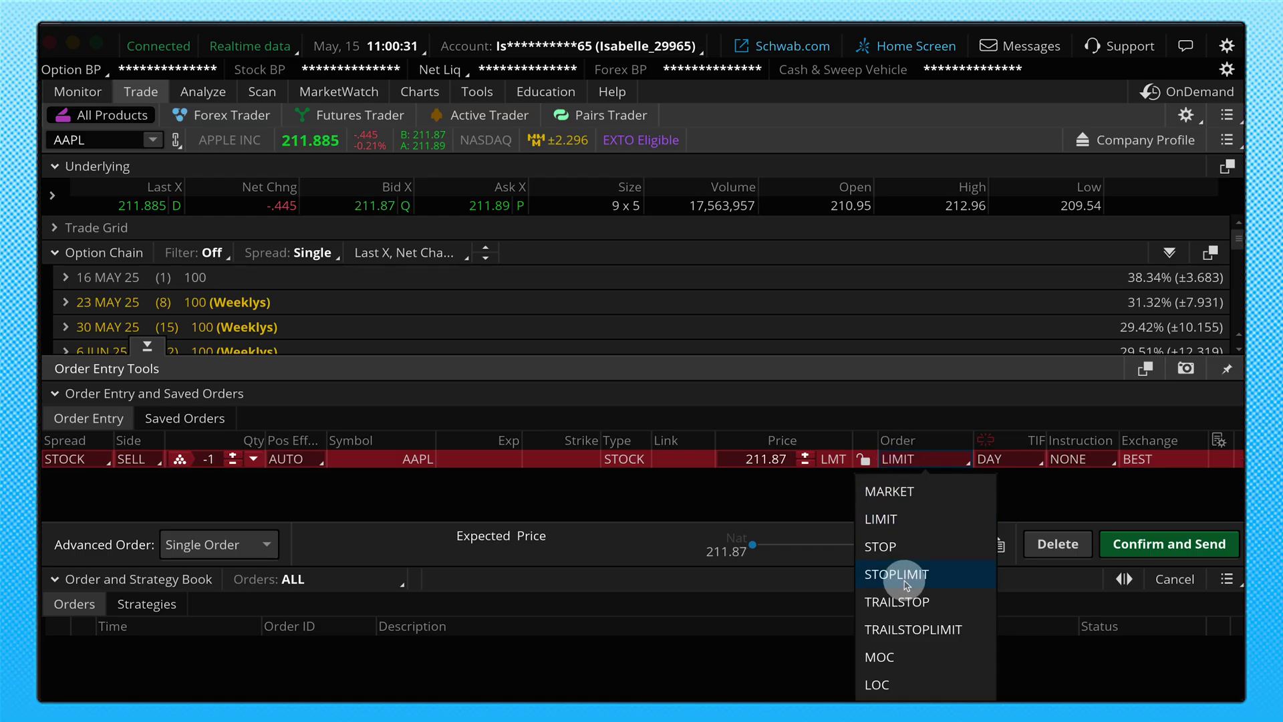
{"action": "left_click", "coordinate": [900, 601]}
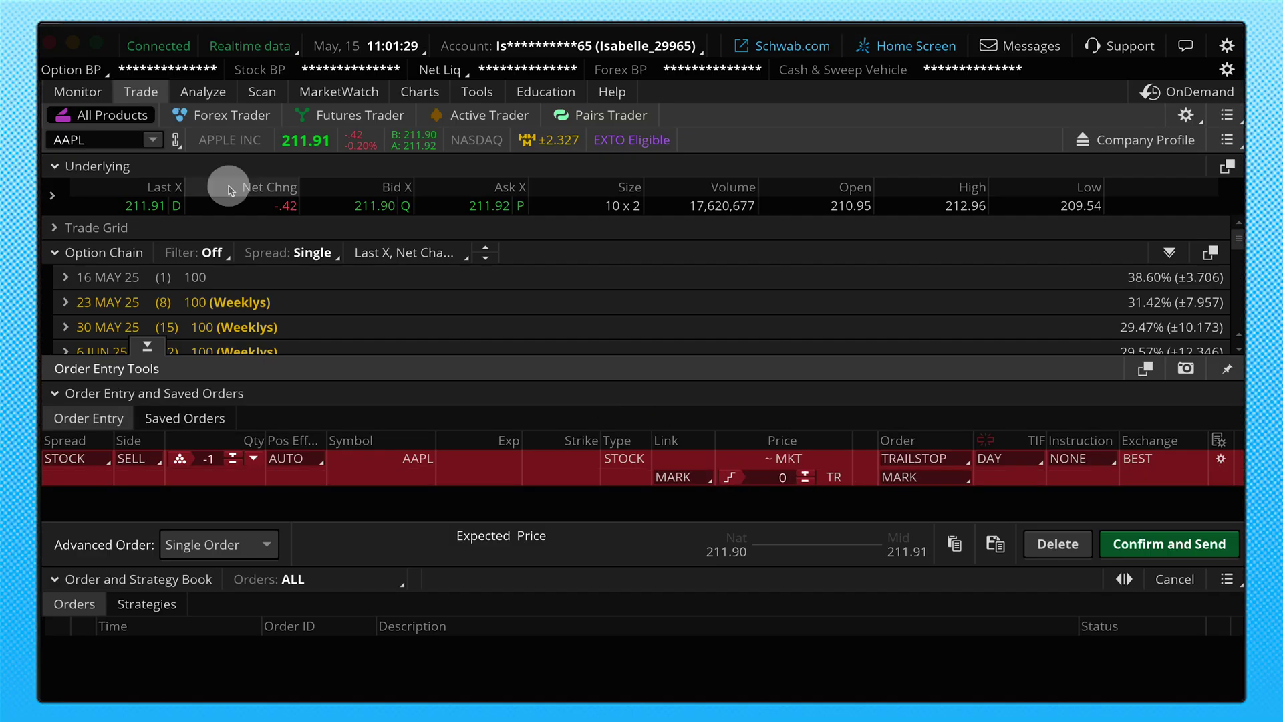
- Load the /ES E-mini S&P 500 futures quotes
{"action": "left_click", "coordinate": [95, 144]}
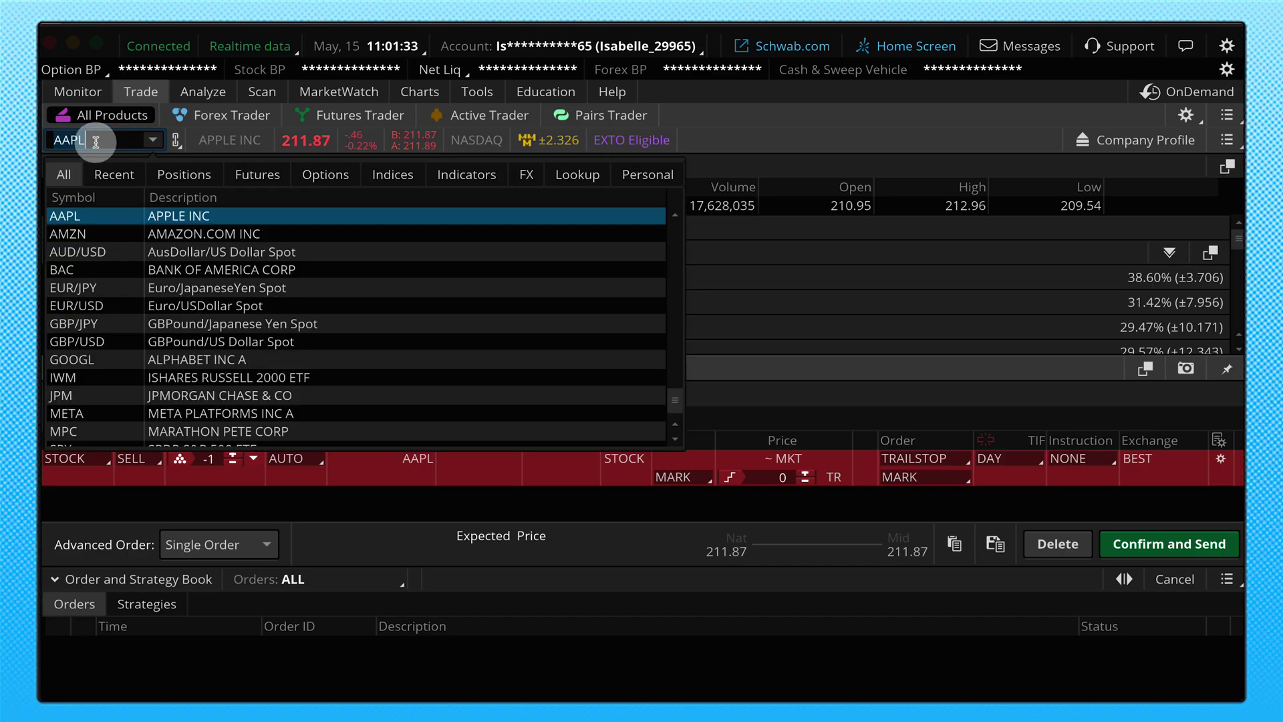
{"action": "left_click", "coordinate": [95, 142]}
{"action": "type", "text": "/ES"}
{"action": "key", "text": "Return"}
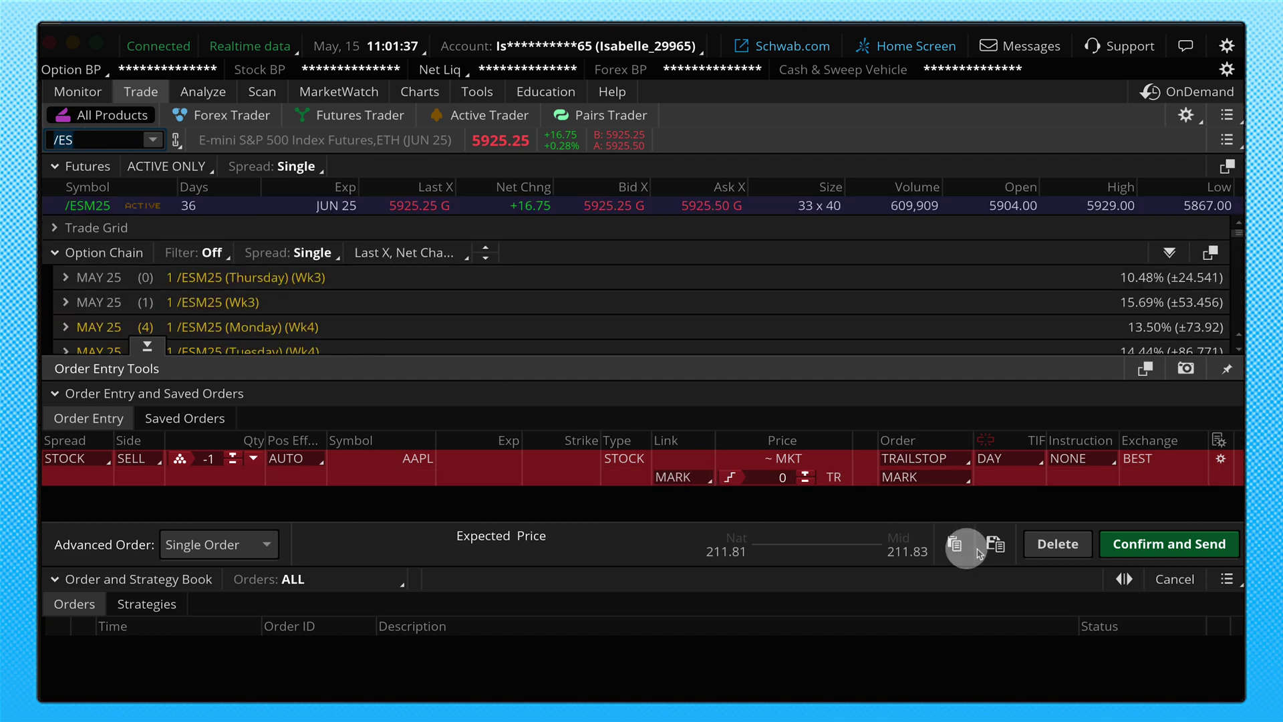
- Delete the AAPL order and create a one-contract /ESM25 sell TRAILSTOP order at the bid
{"action": "left_click", "coordinate": [1015, 545]}
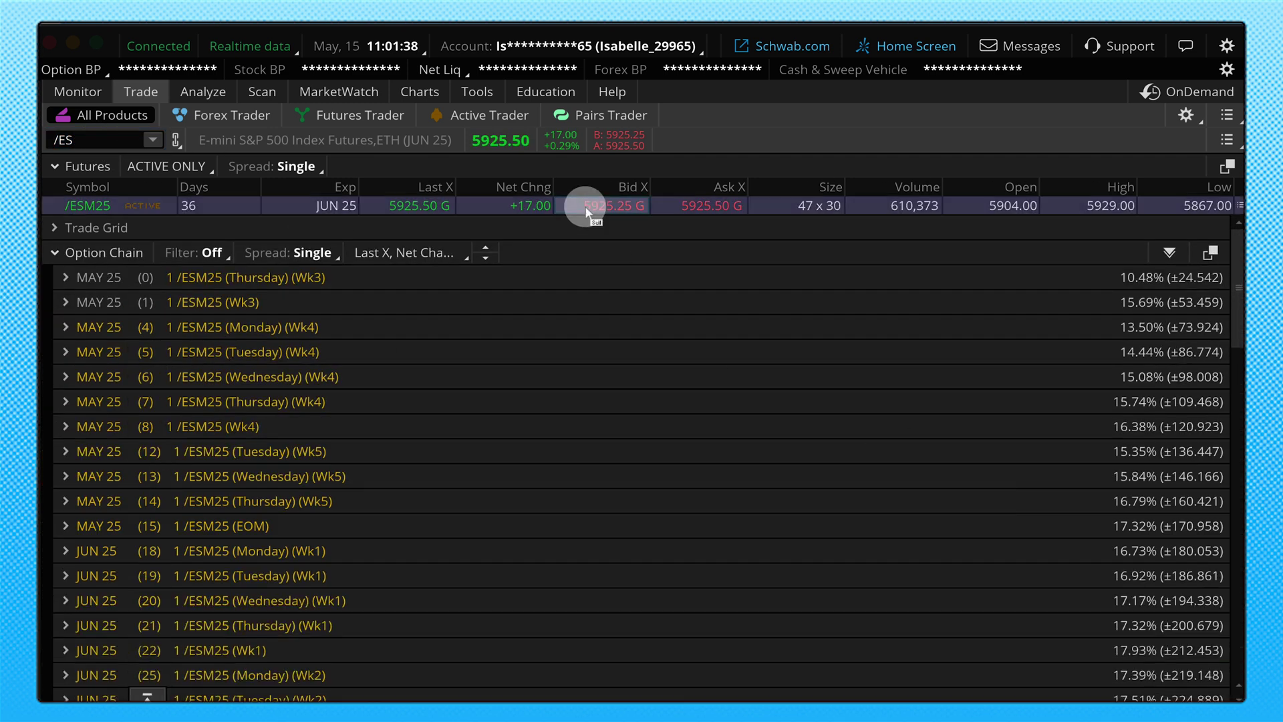
{"action": "left_click", "coordinate": [588, 207]}
{"action": "left_click", "coordinate": [934, 458]}
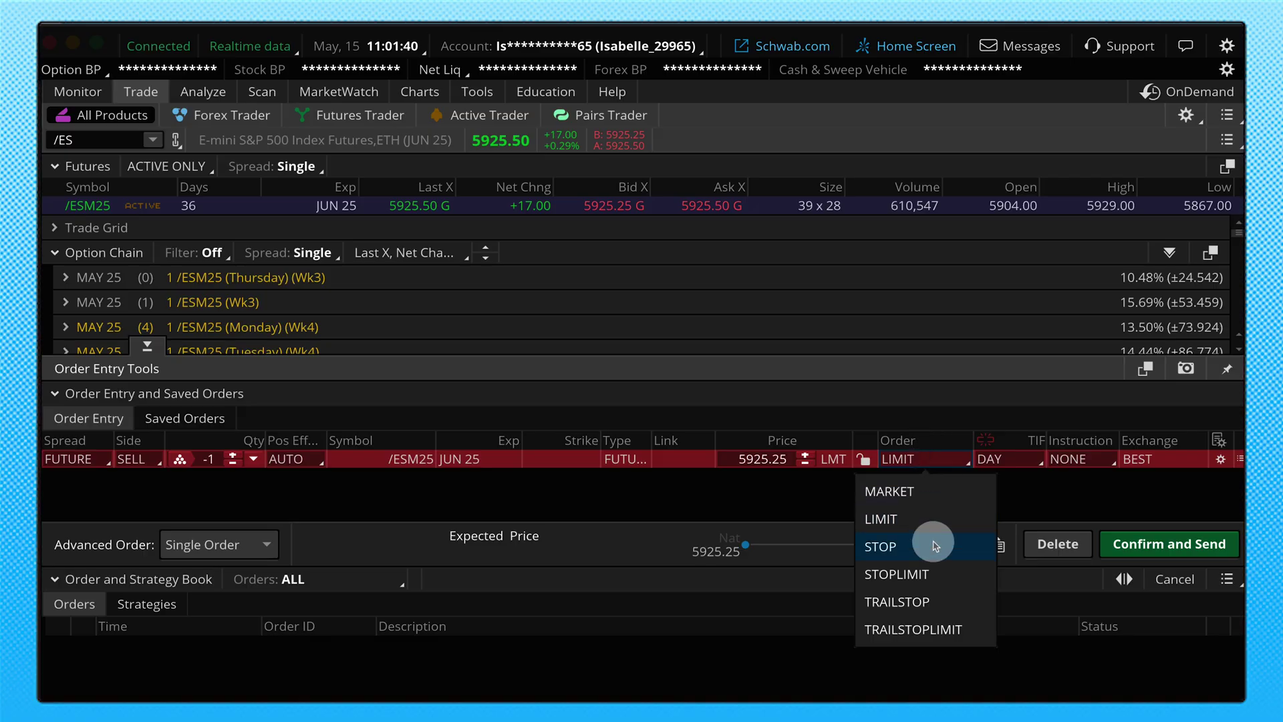
{"action": "left_click", "coordinate": [919, 602]}
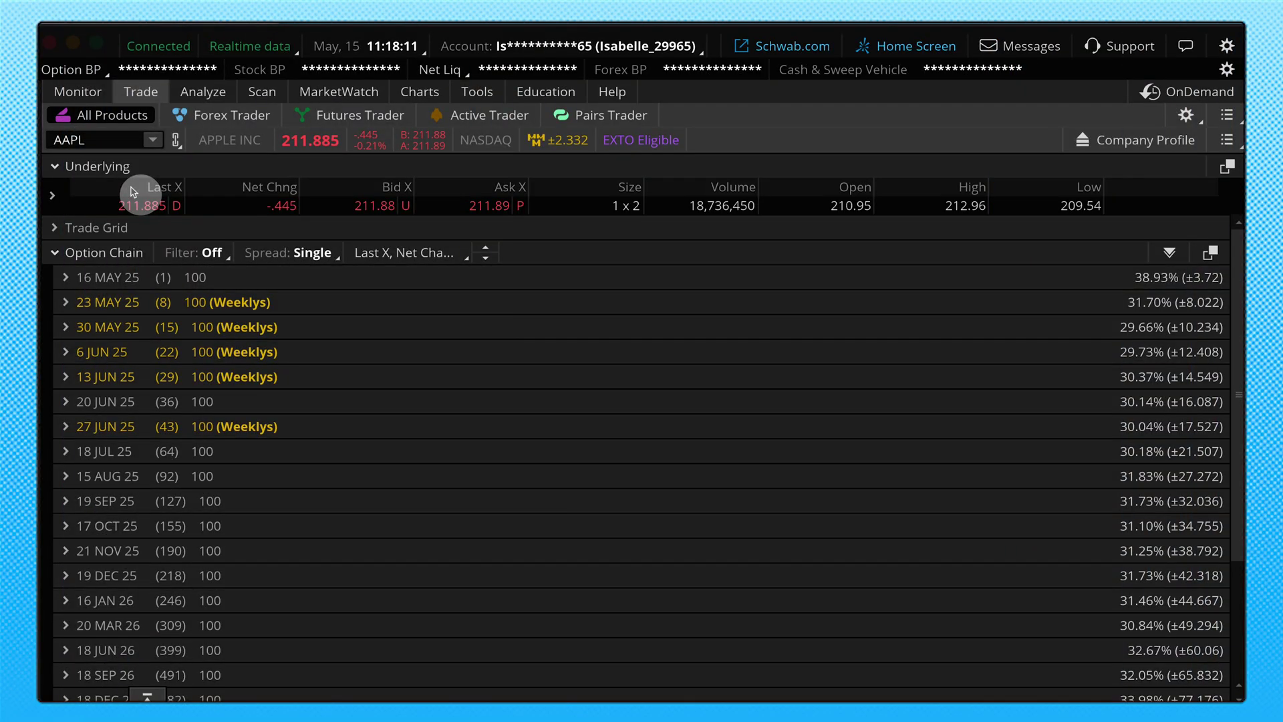
- Start a one-share AAPL buy order at the ask as a MARKET order
{"action": "left_click", "coordinate": [98, 139]}
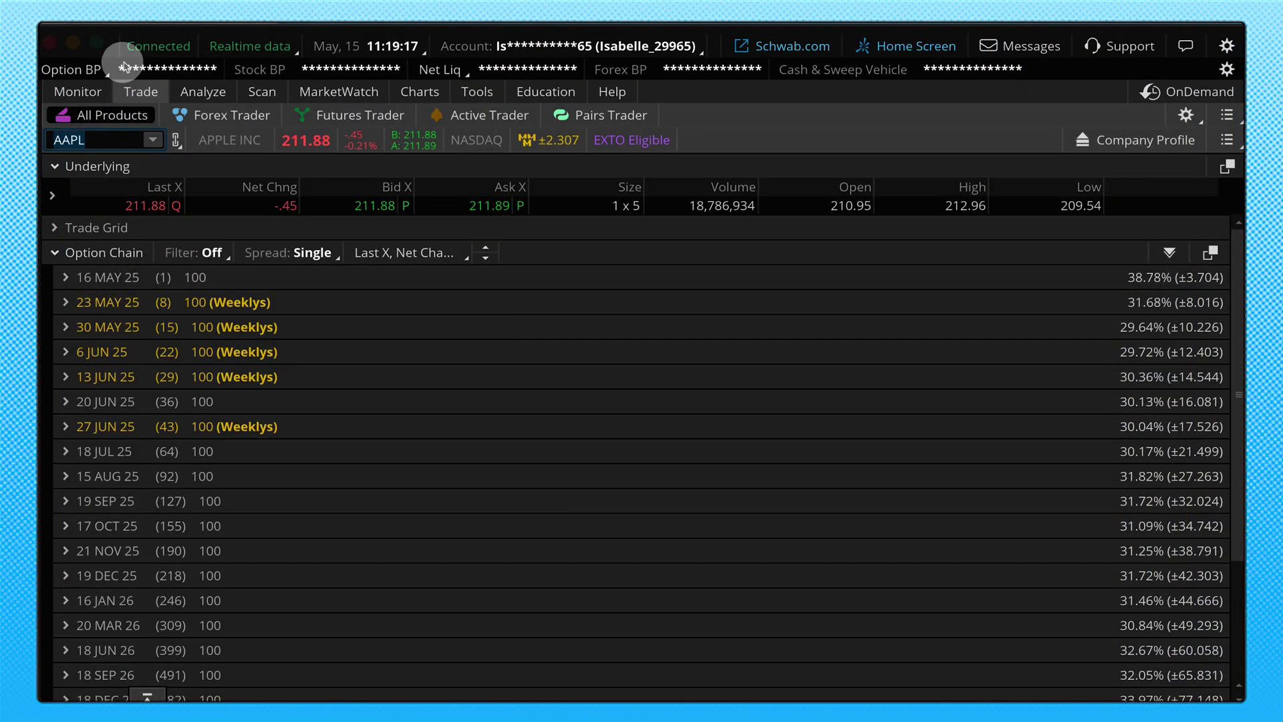
{"action": "left_click", "coordinate": [491, 208]}
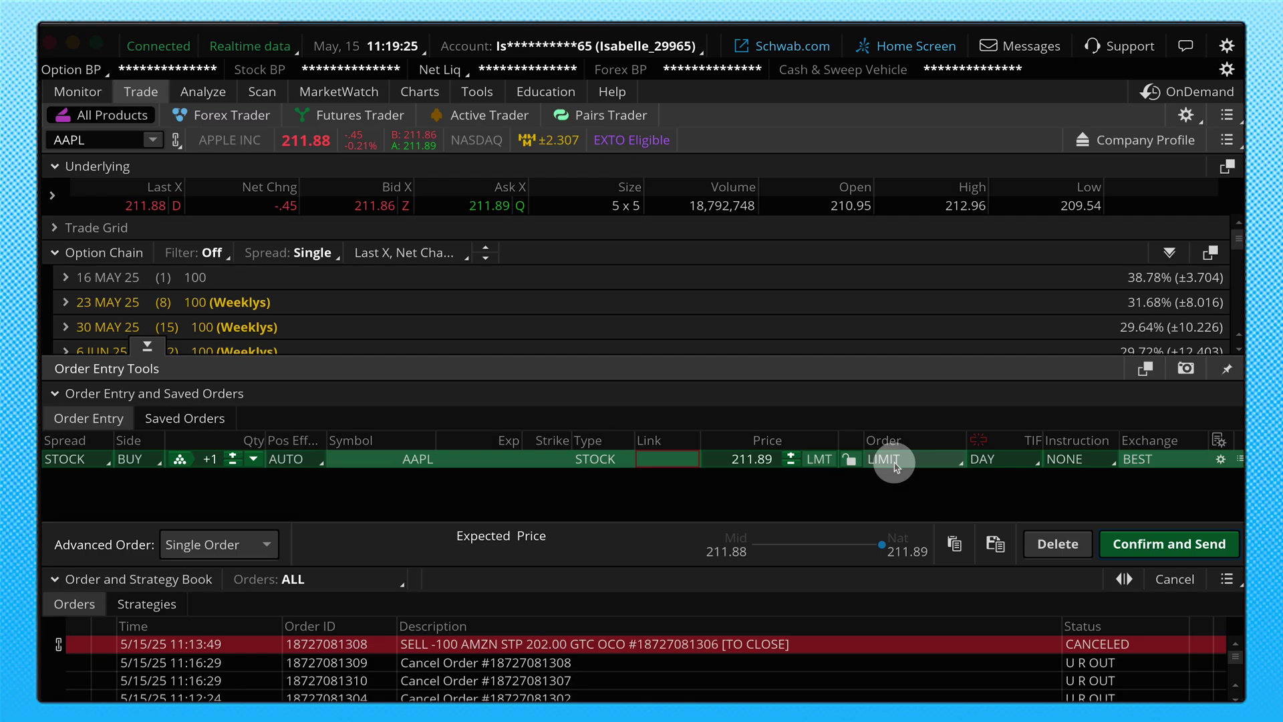
{"action": "left_click", "coordinate": [896, 460]}
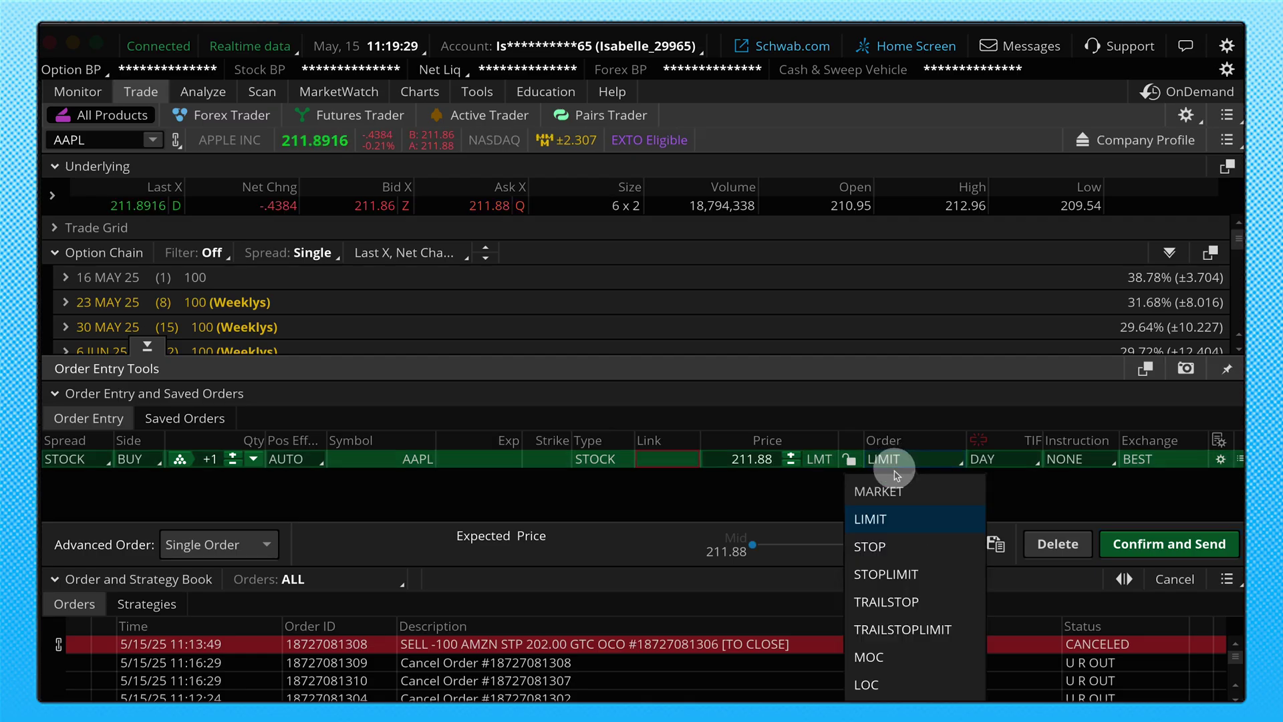
{"action": "left_click", "coordinate": [897, 491]}
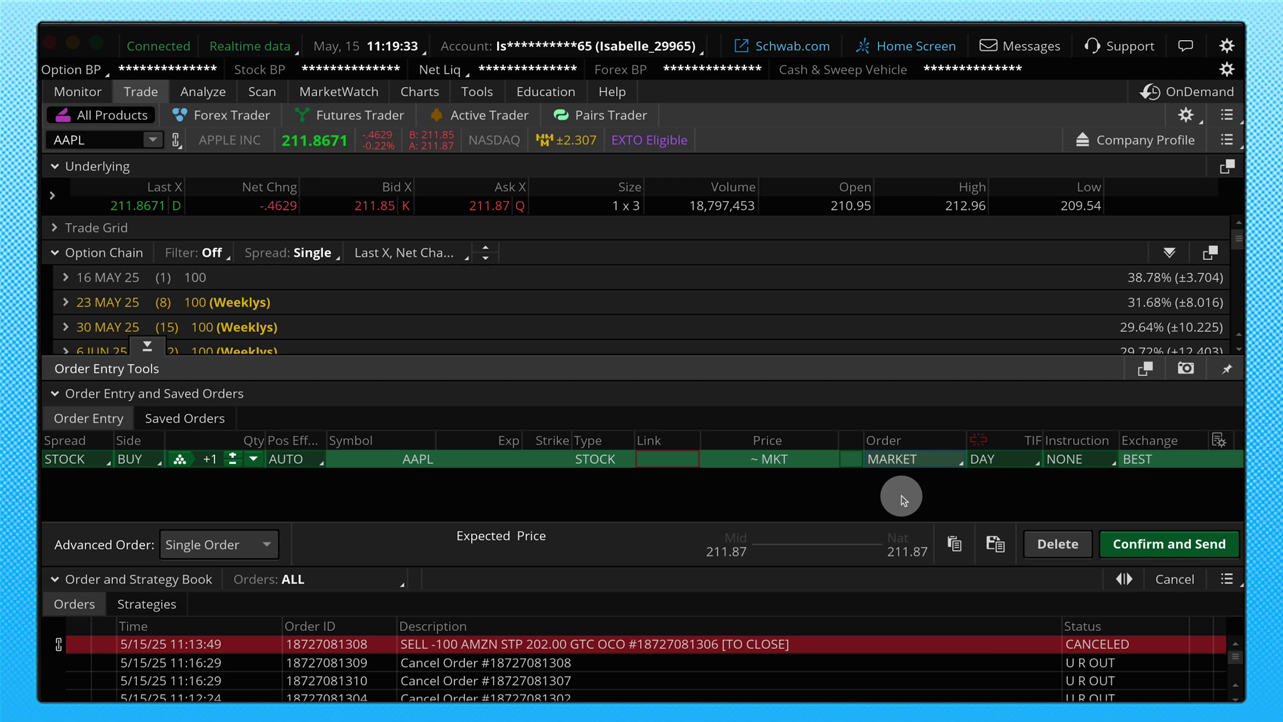
- Change the AAPL buy to a STOP order at 211.91 and bring up the STD trigger choices
{"action": "left_click", "coordinate": [902, 461]}
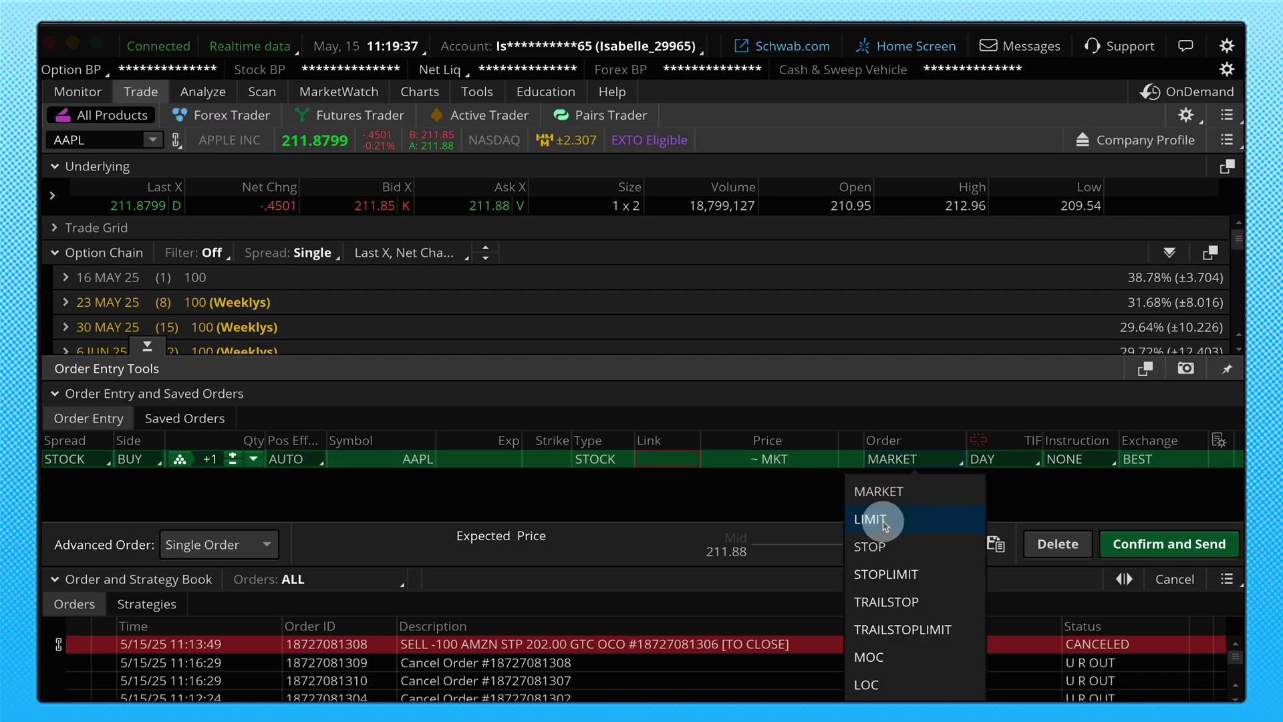
{"action": "left_click", "coordinate": [869, 546]}
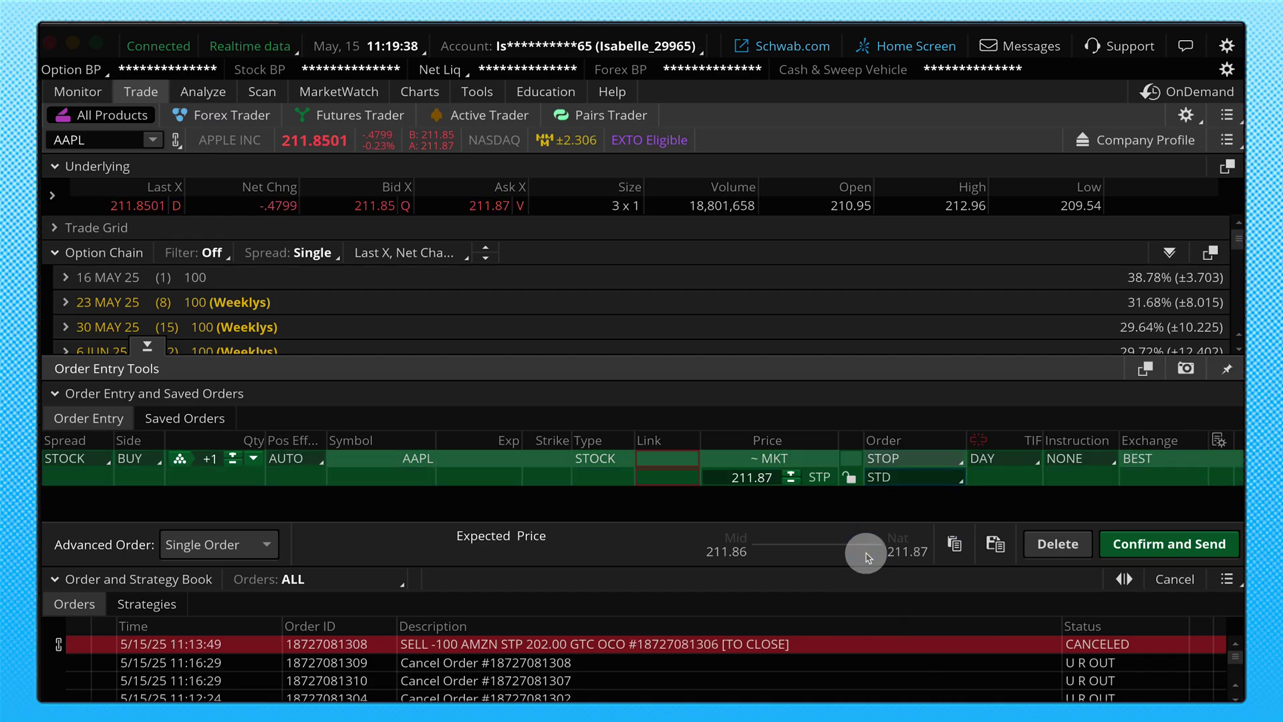
{"action": "left_click", "coordinate": [897, 482]}
{"action": "left_click", "coordinate": [896, 482]}
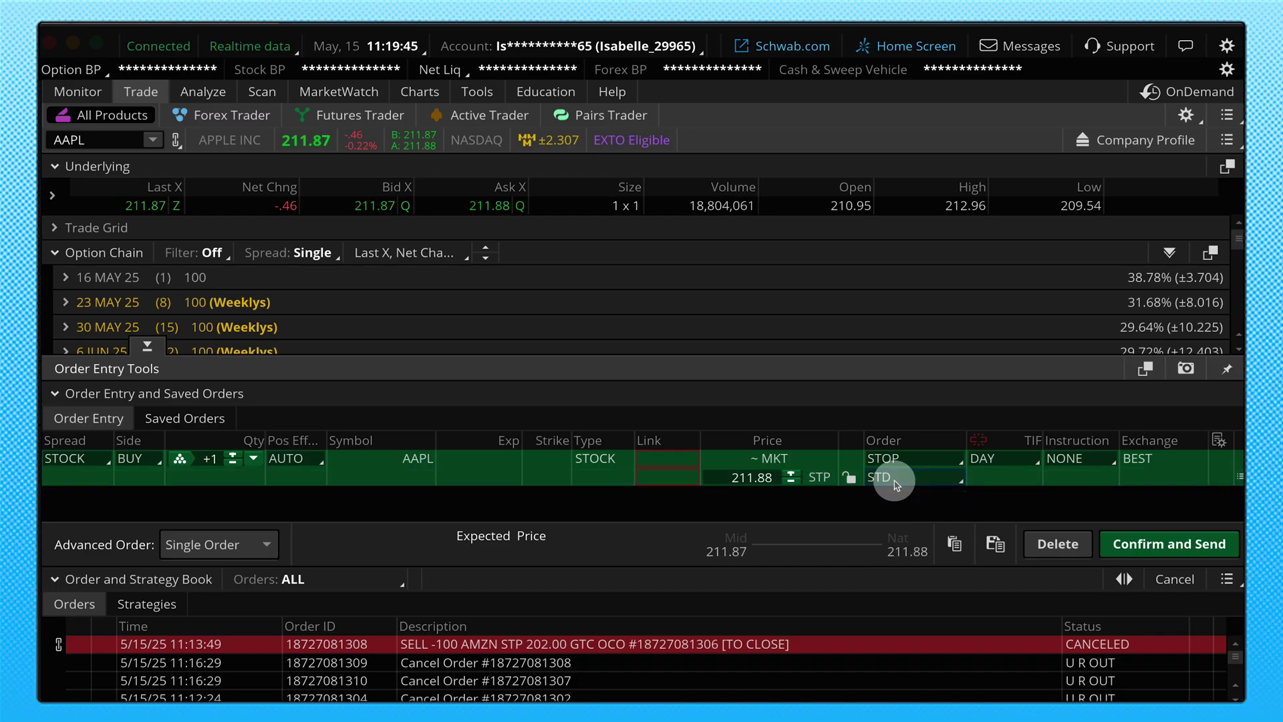
{"action": "left_click", "coordinate": [896, 482]}
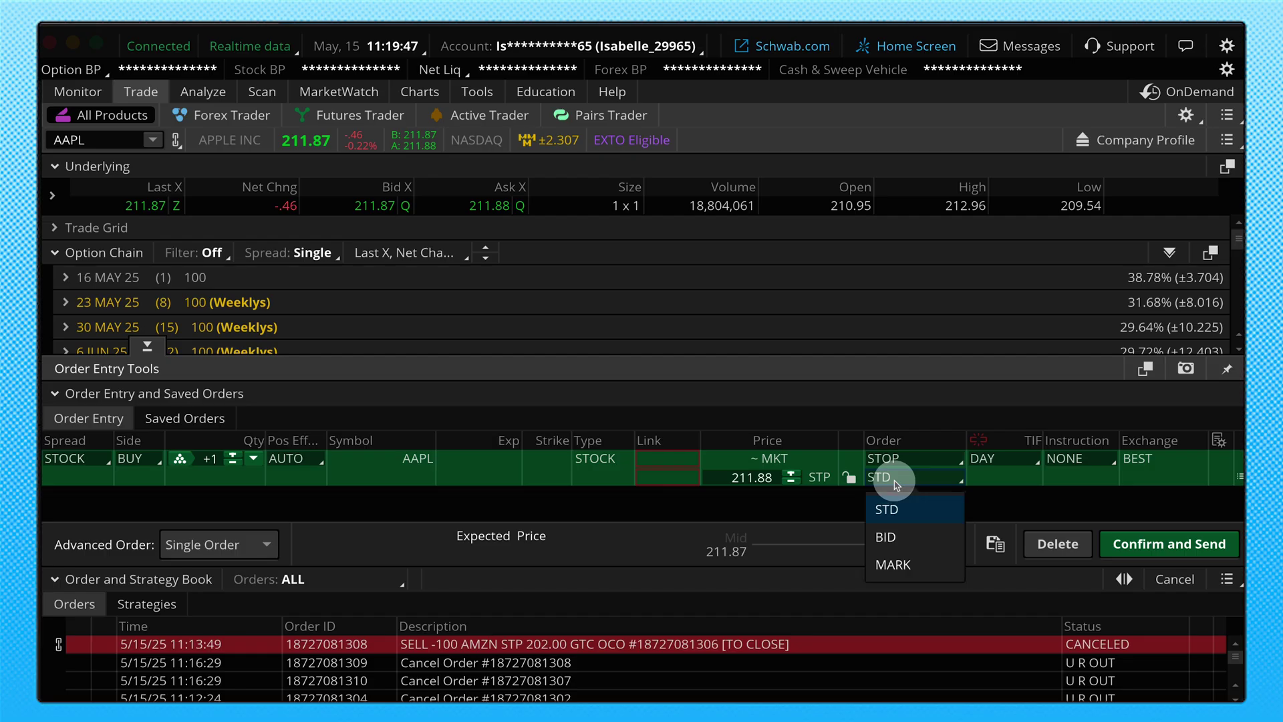
- Change the AAPL buy stop trigger from STD to BID, then to MARK
{"action": "left_click", "coordinate": [902, 547]}
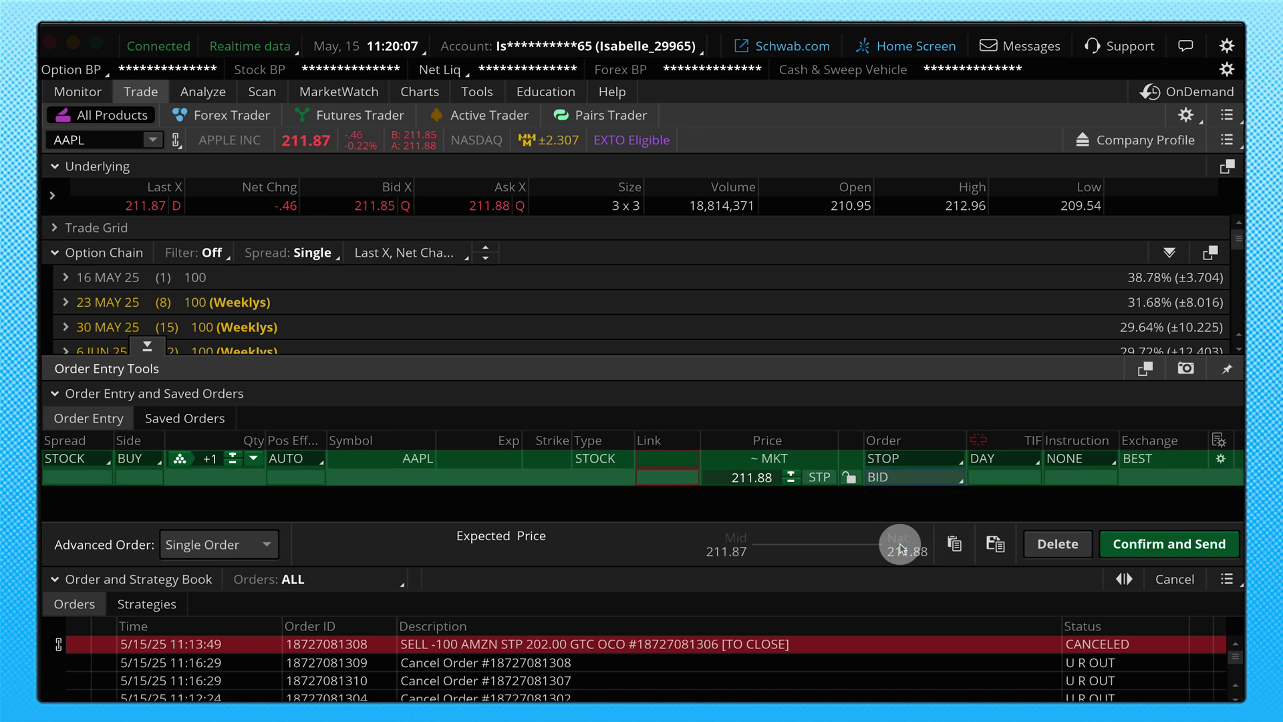
{"action": "left_click", "coordinate": [898, 478]}
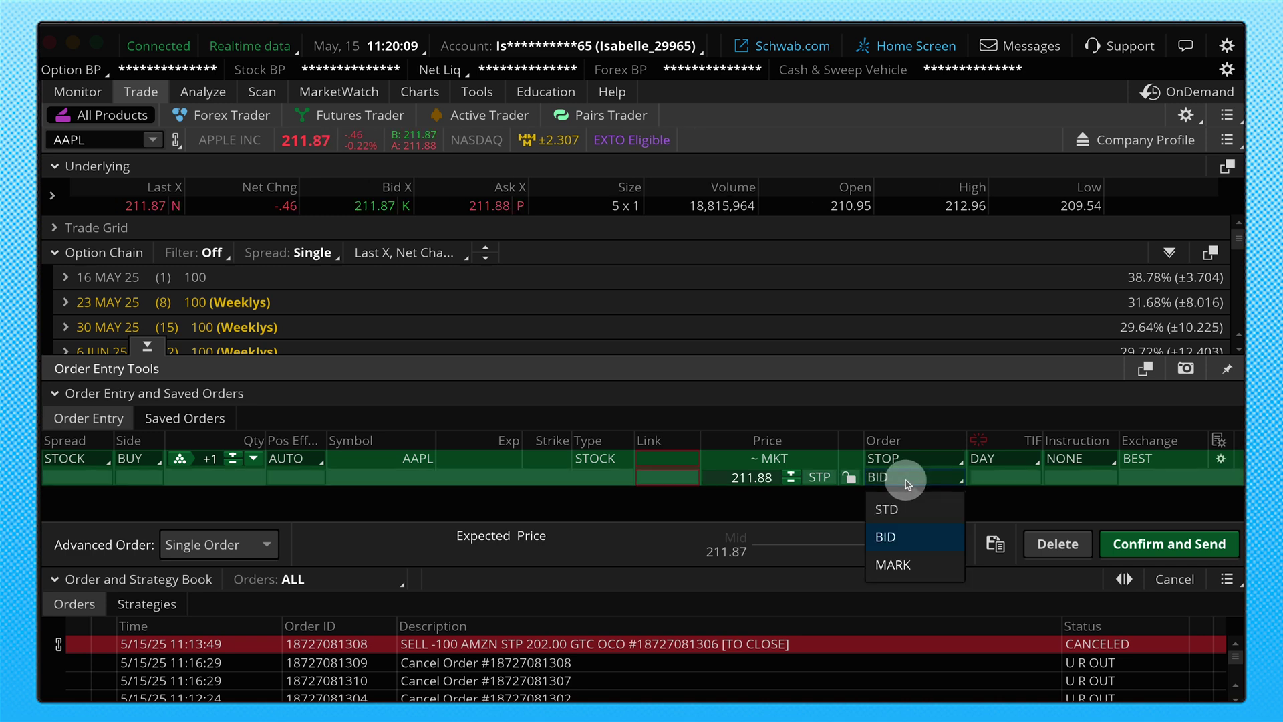
{"action": "left_click", "coordinate": [911, 567]}
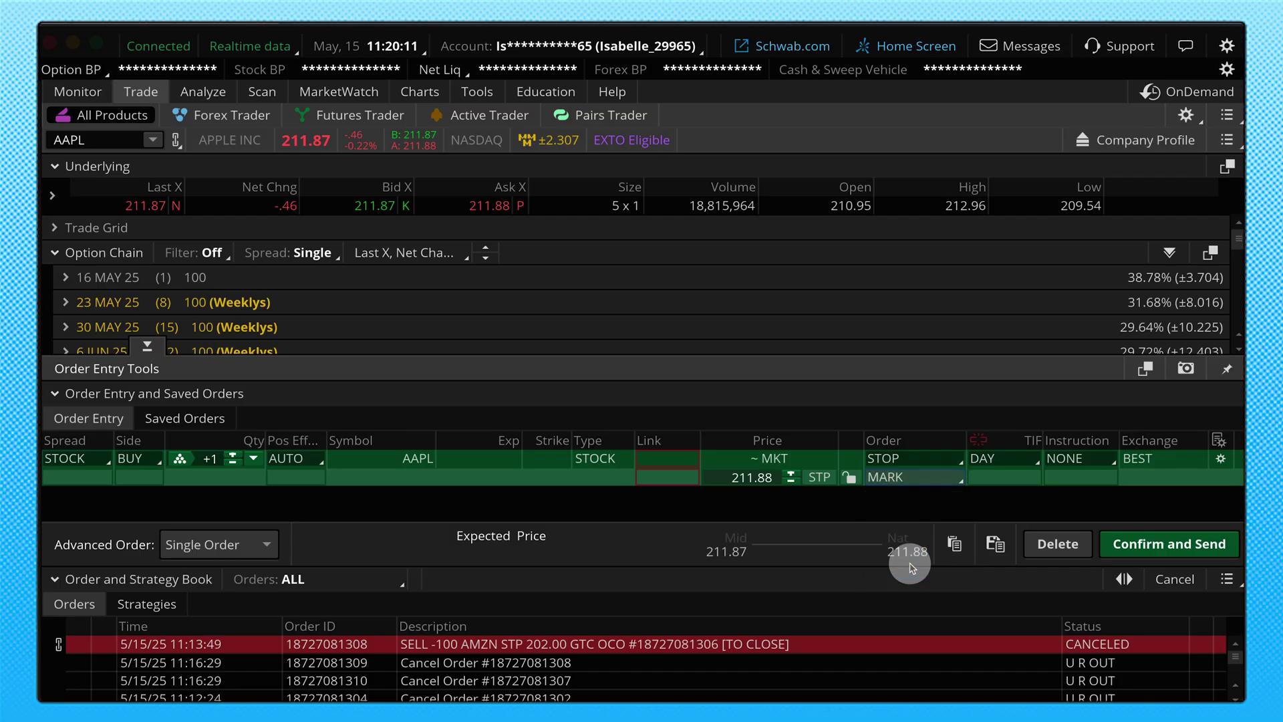
{"action": "left_click", "coordinate": [905, 460]}
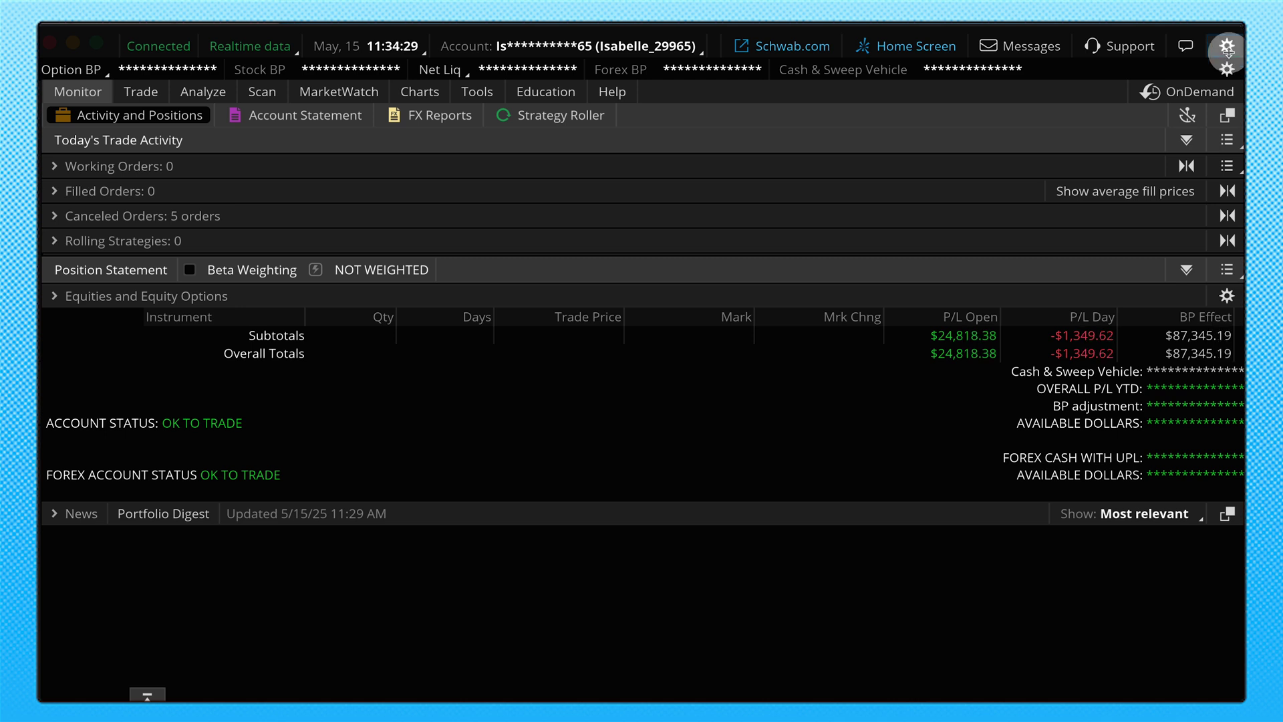
- Open Application Settings from the gear menu on its Hot keys tab
{"action": "left_click", "coordinate": [1228, 47]}
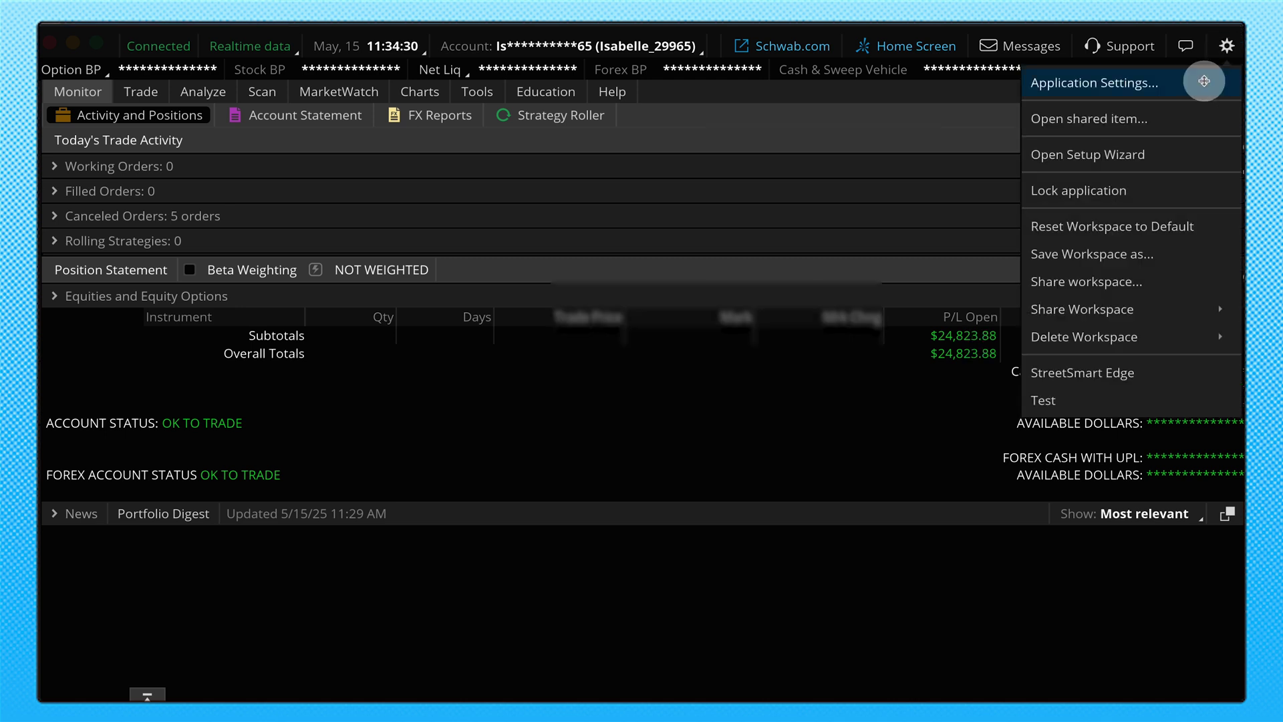
{"action": "left_click", "coordinate": [1203, 82]}
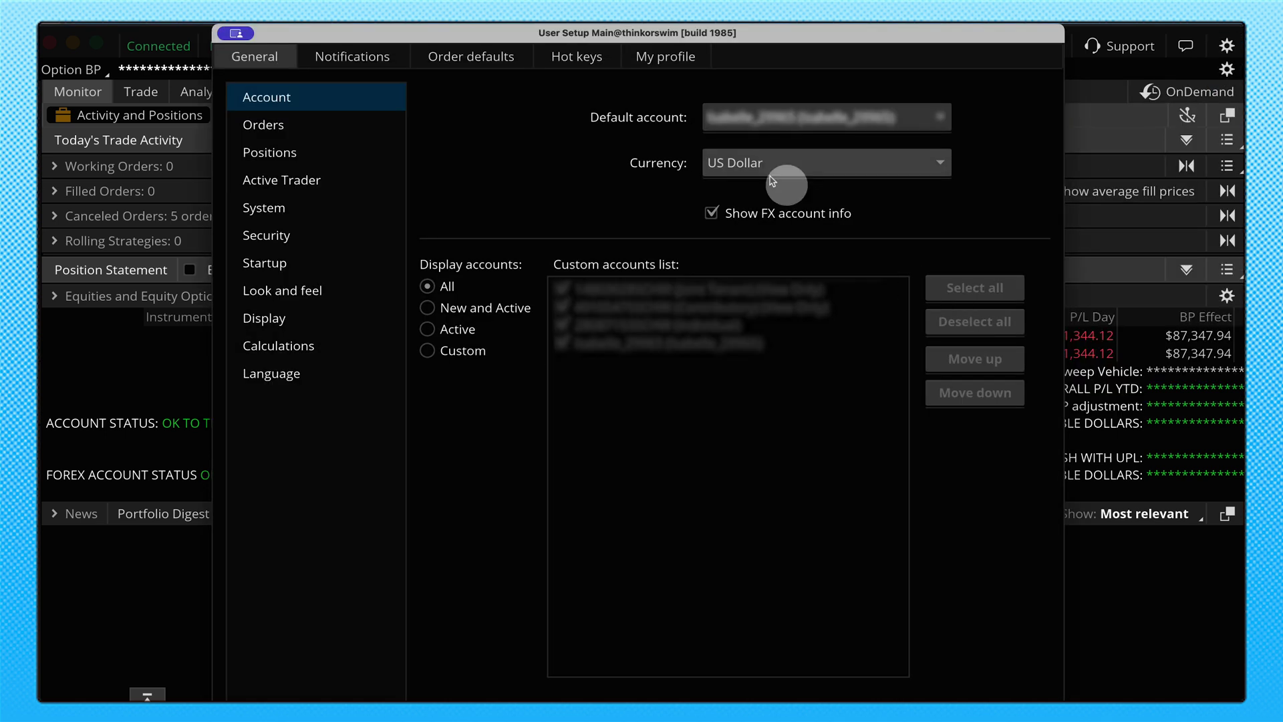
{"action": "left_click", "coordinate": [579, 58]}
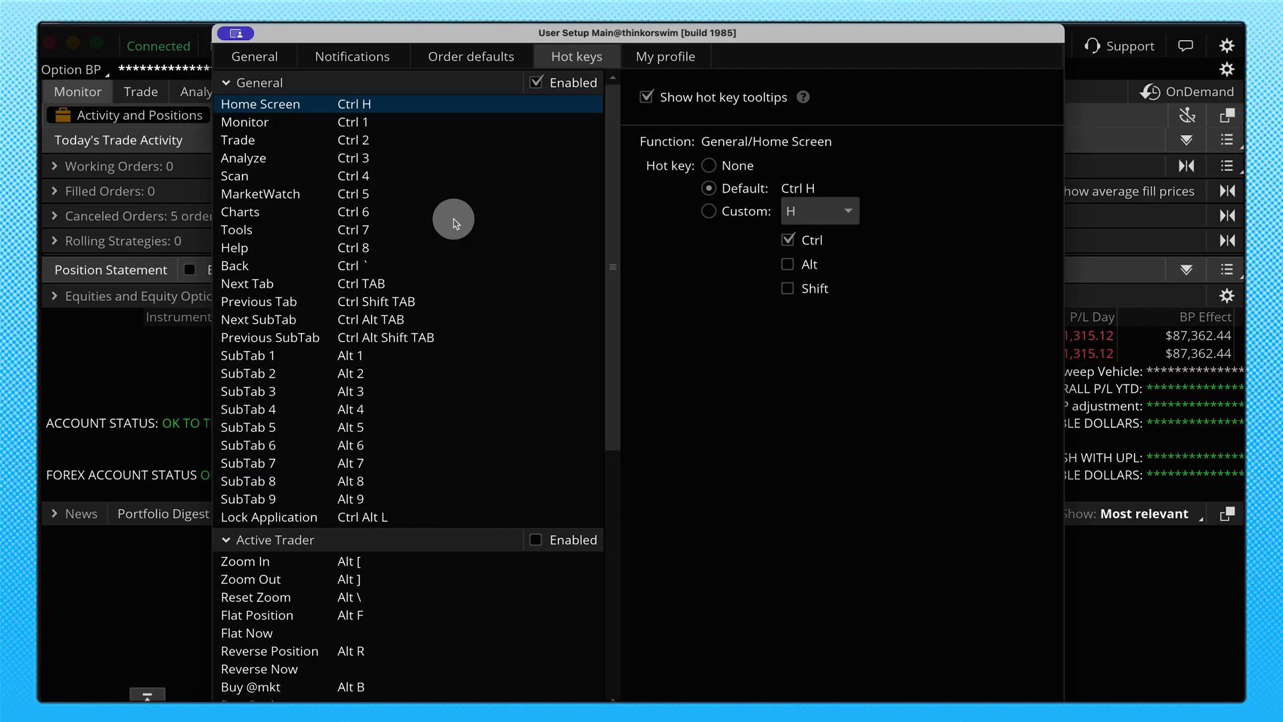
{"action": "scroll", "coordinate": [453, 220], "scroll_direction": "down", "scroll_amount": 6}
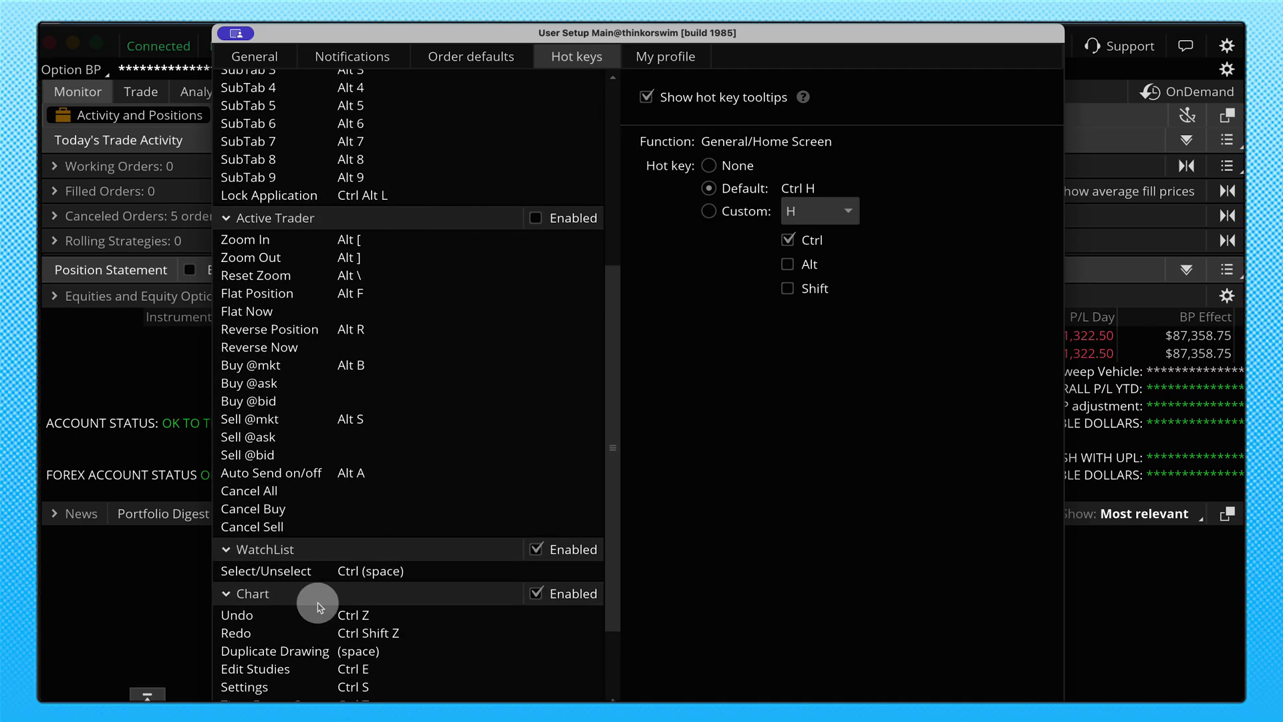
{"action": "scroll", "coordinate": [340, 597], "scroll_direction": "down", "scroll_amount": 2}
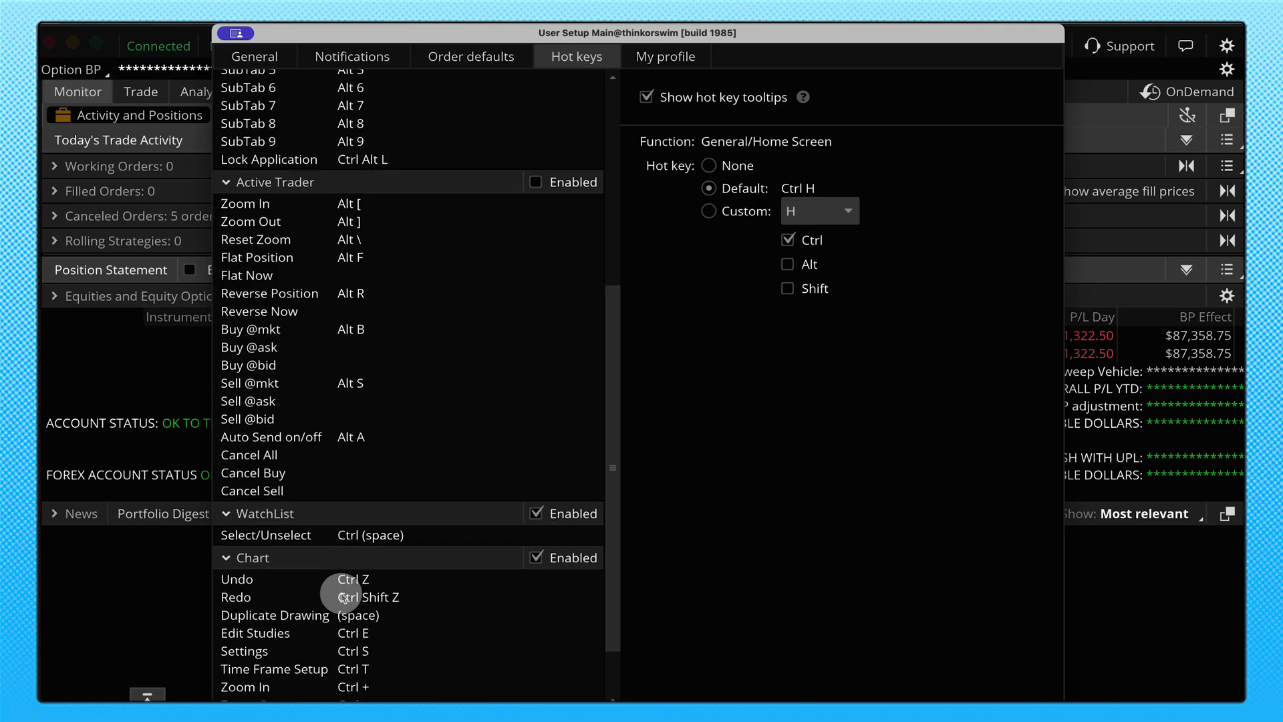
{"action": "scroll", "coordinate": [341, 596], "scroll_direction": "up", "scroll_amount": 8}
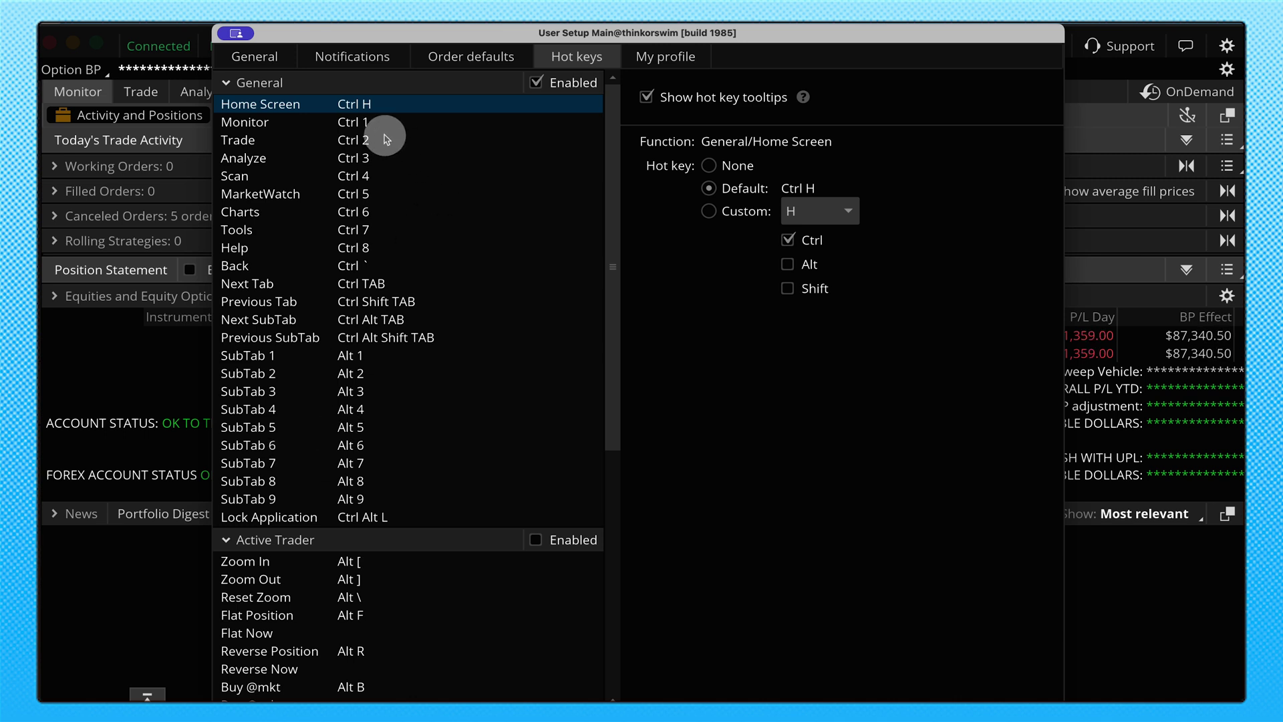
- View Monitor's hot key and close the Custom key list keeping value 1
{"action": "left_click", "coordinate": [347, 127]}
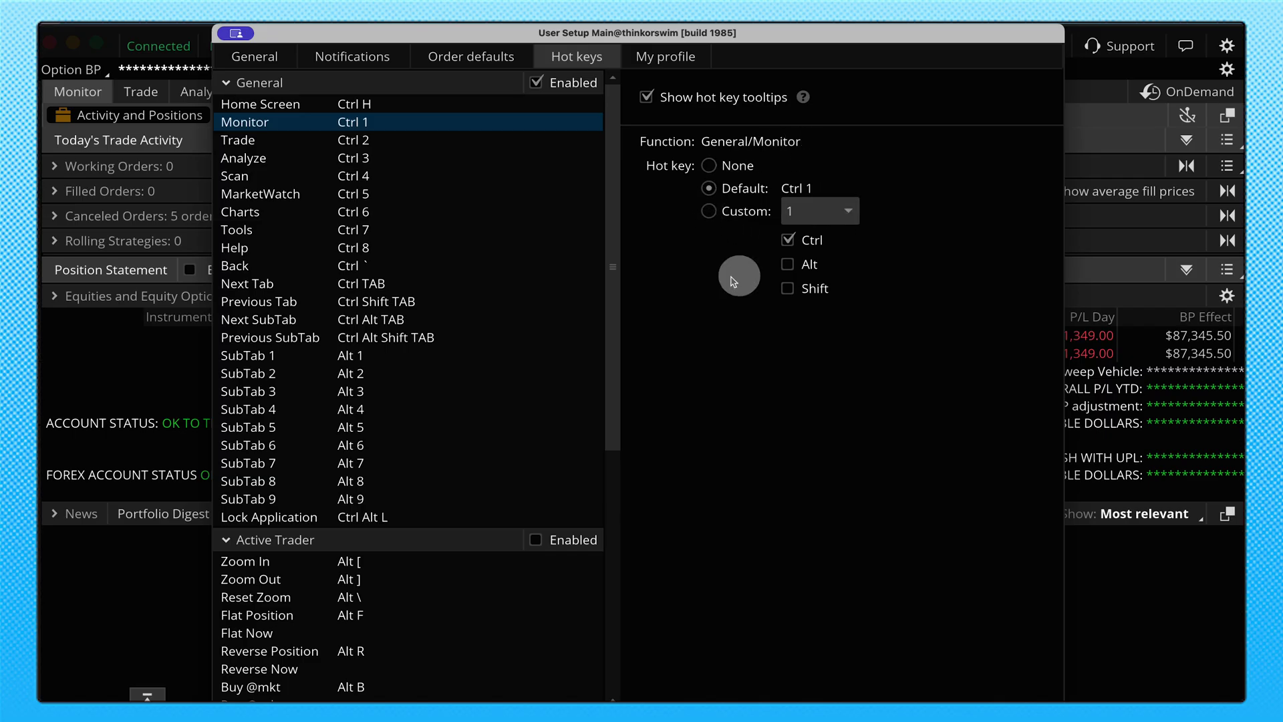
{"action": "left_click", "coordinate": [809, 212]}
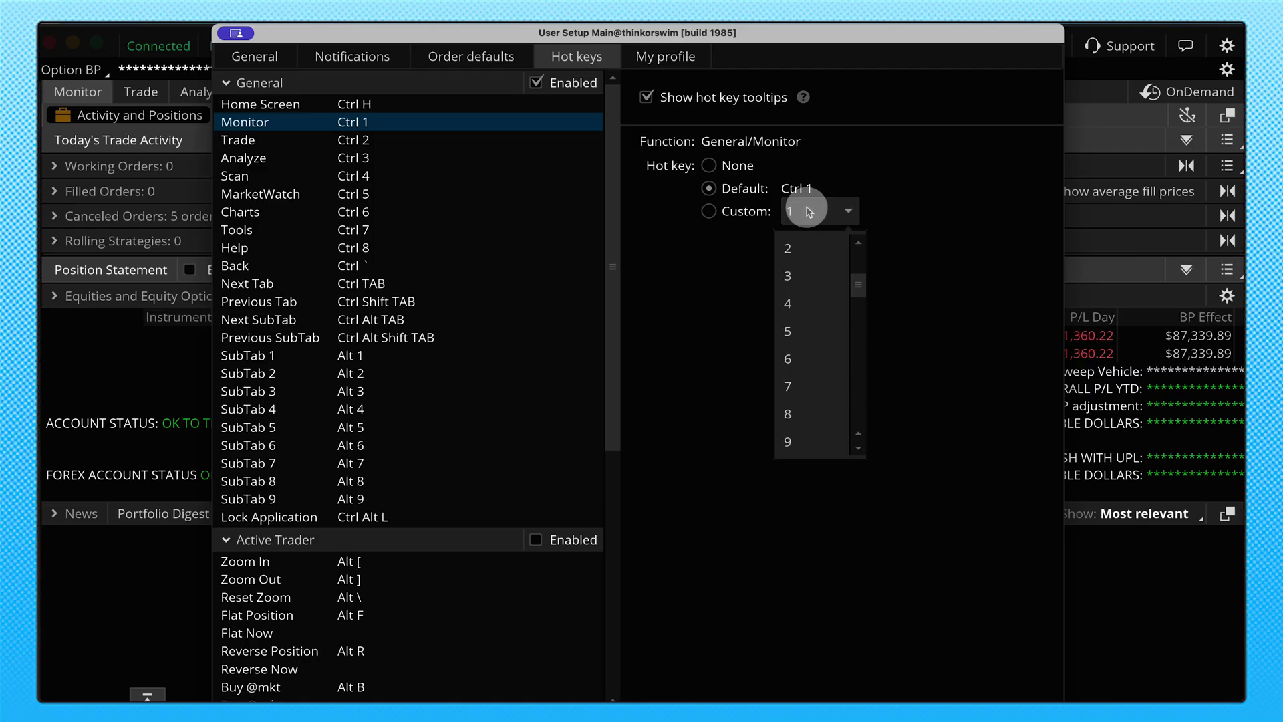
{"action": "left_click", "coordinate": [850, 211]}
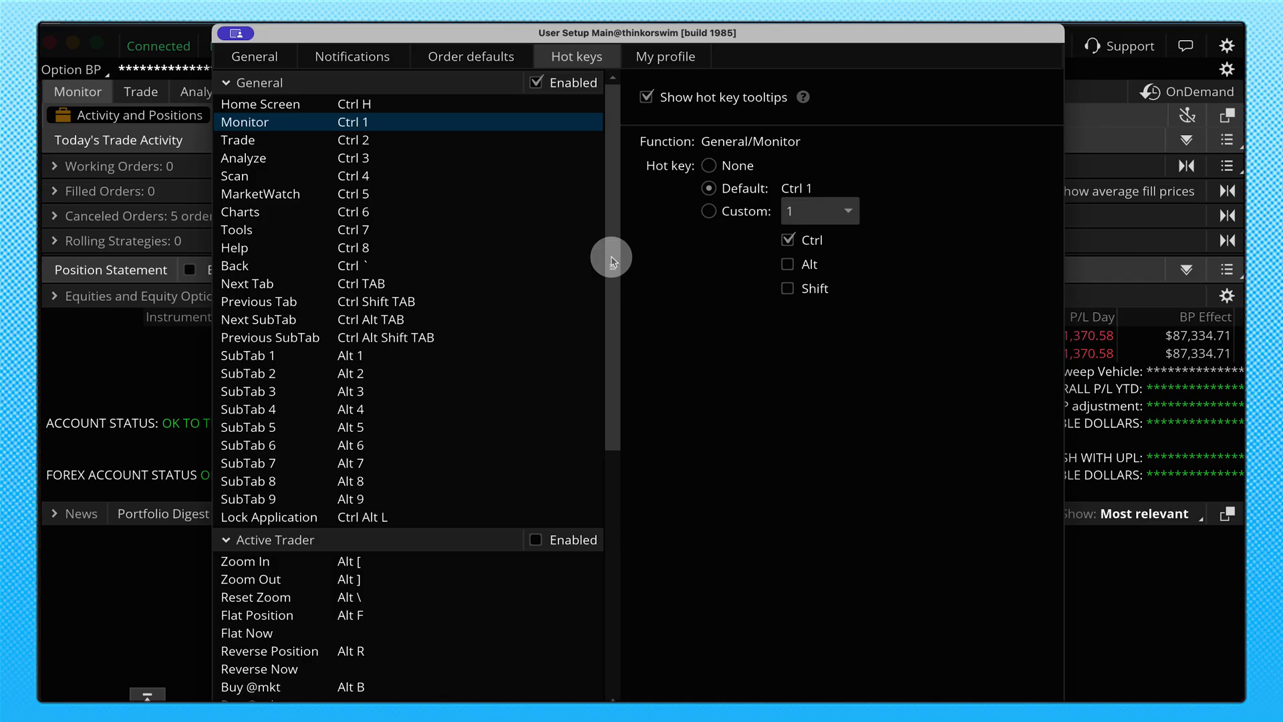
- Toggle the Active Trader hot keys Enabled checkbox and scroll through the hot key groups
{"action": "left_click_drag", "start_coordinate": [611, 259], "coordinate": [609, 408]}
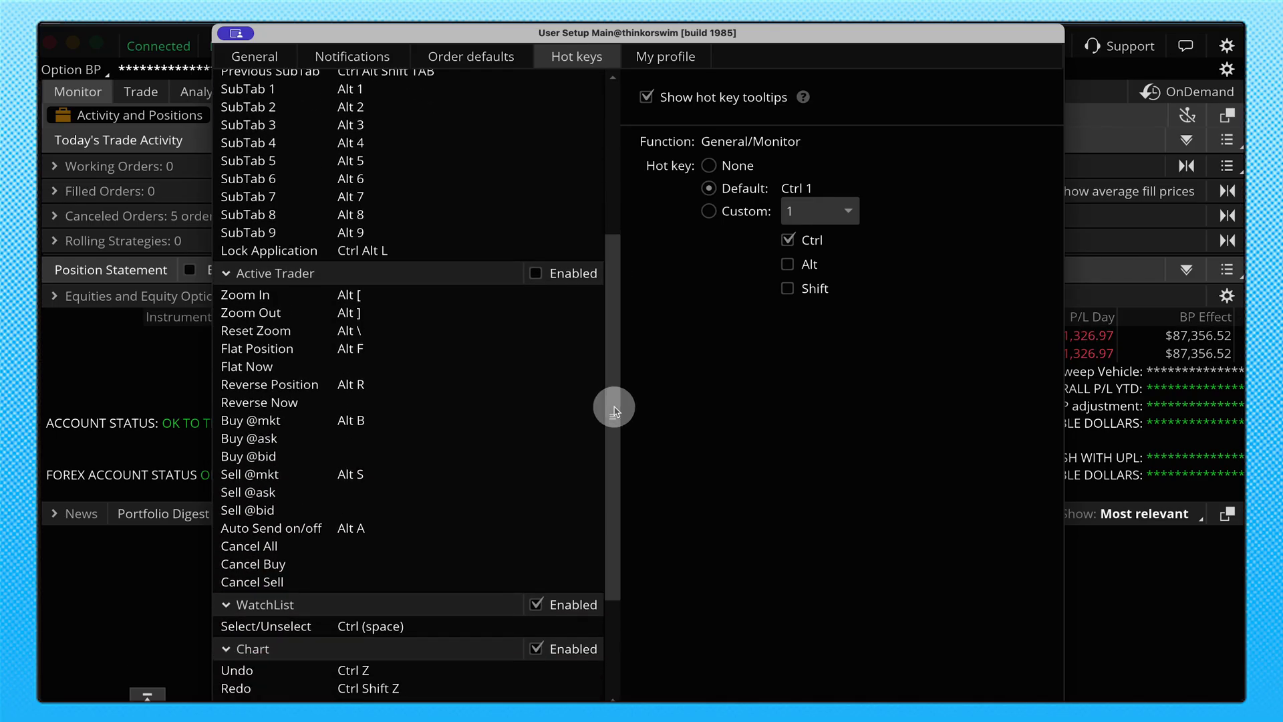
{"action": "left_click", "coordinate": [537, 274]}
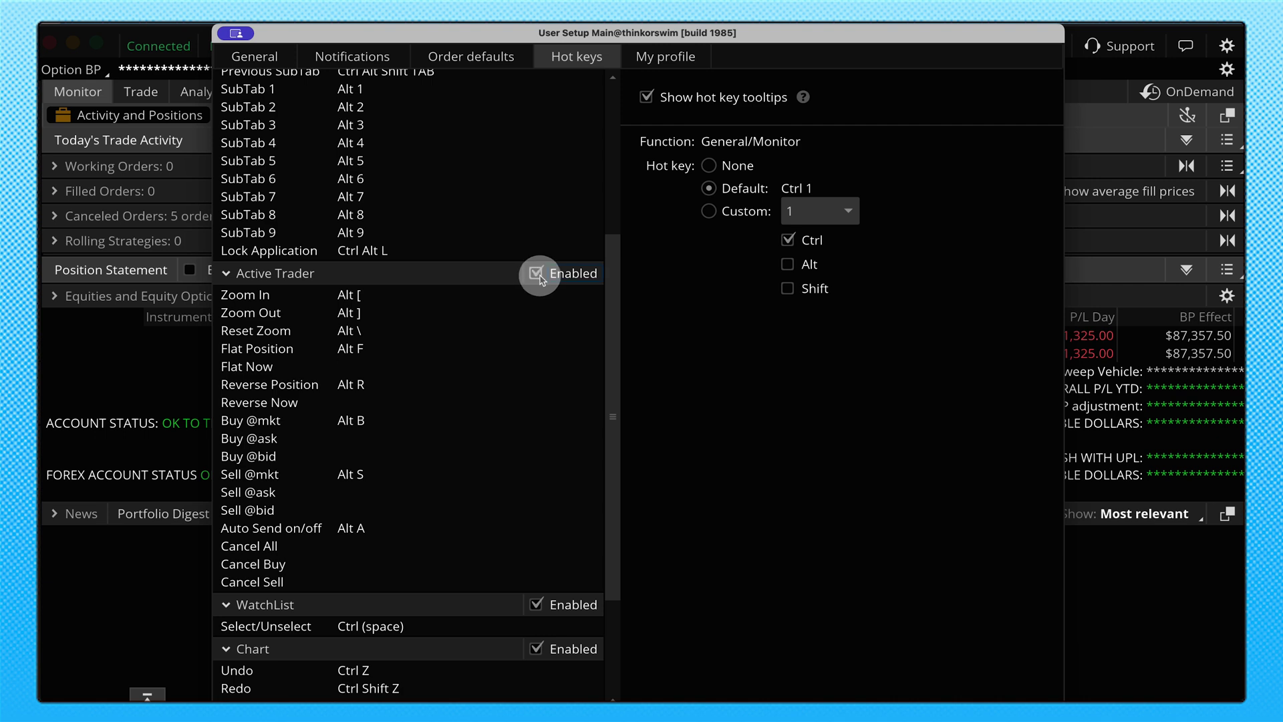
{"action": "left_click", "coordinate": [538, 275]}
{"action": "left_click", "coordinate": [536, 273]}
{"action": "left_click_drag", "start_coordinate": [608, 309], "coordinate": [622, 431]}
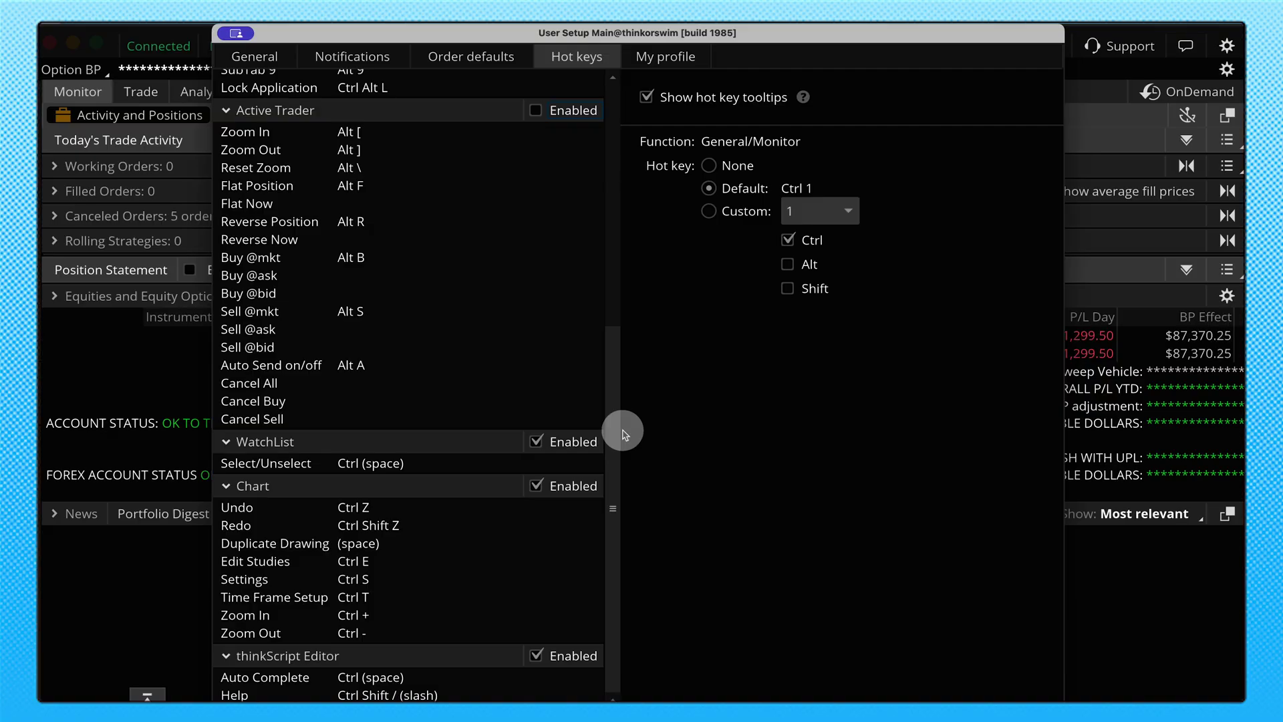
{"action": "left_click_drag", "start_coordinate": [622, 431], "coordinate": [588, 109]}
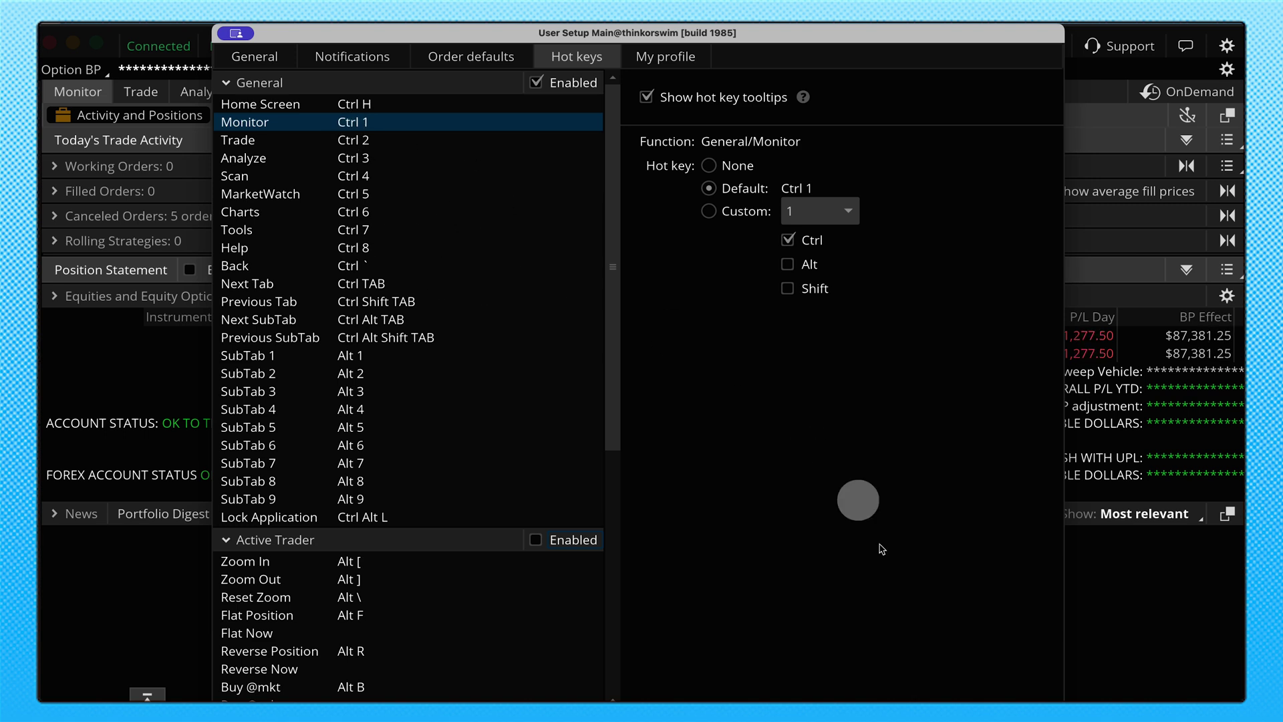
- Close the hot key setup and reveal the hot key badges over the tabs
{"action": "key", "text": "Escape"}
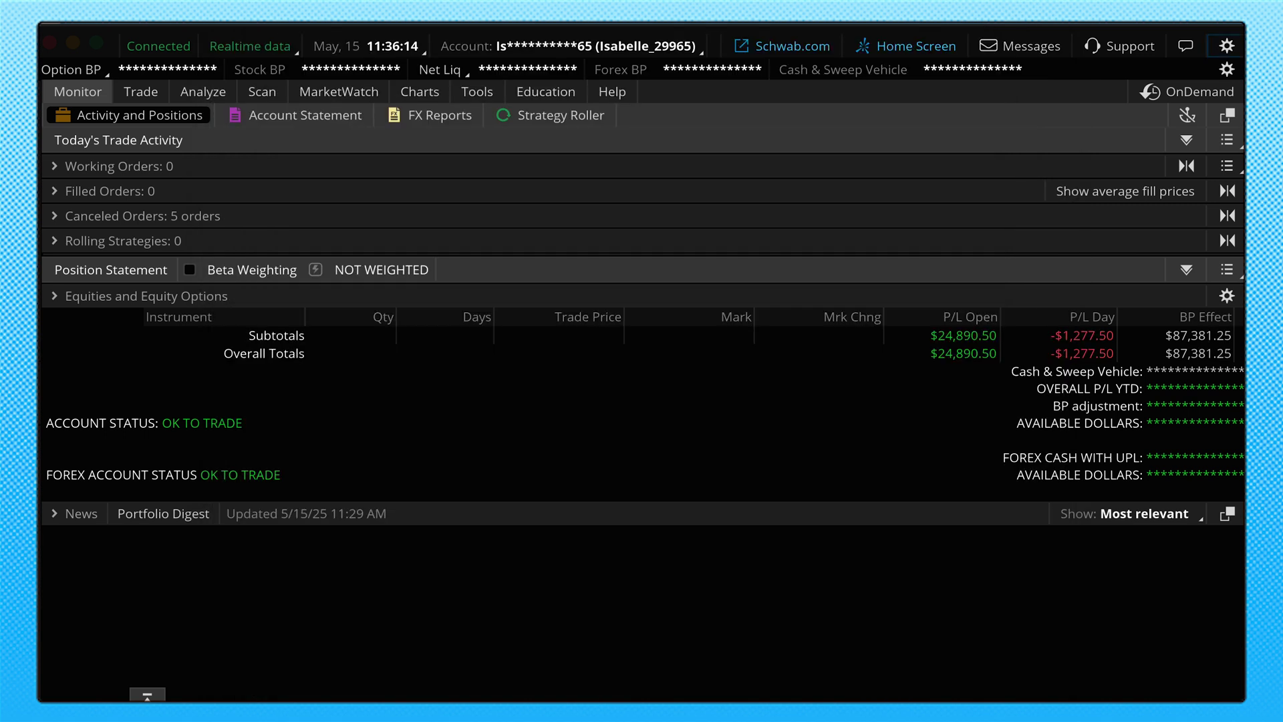
{"action": "key", "text": "alt"}
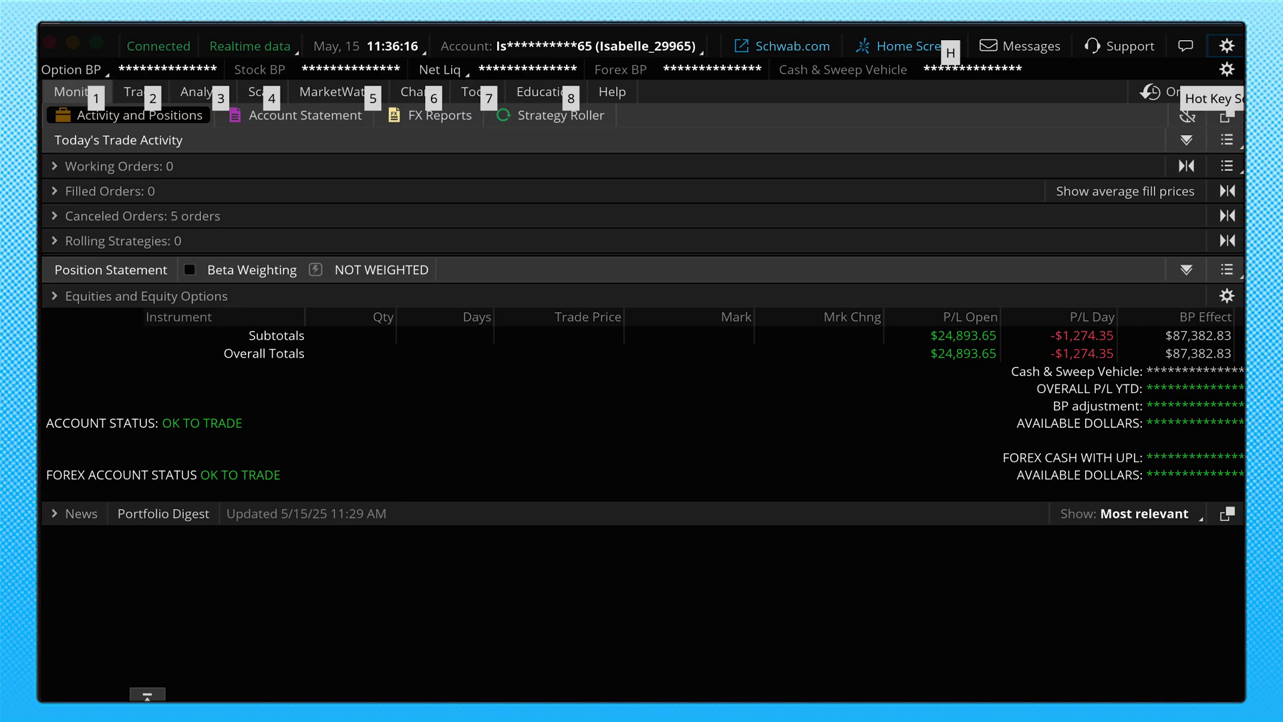
{"action": "left_click", "coordinate": [104, 104]}
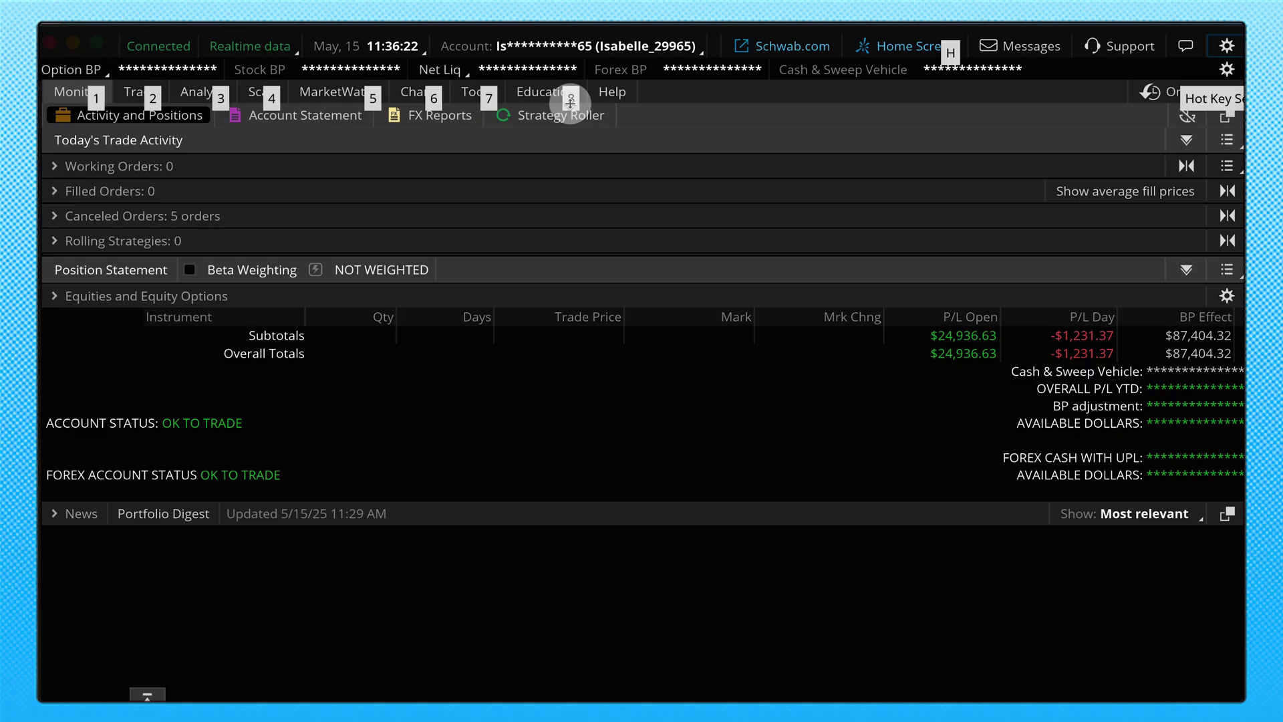
- Go to Education, jump to Charts with 6, then back to Monitor with 1
{"action": "left_click", "coordinate": [570, 102]}
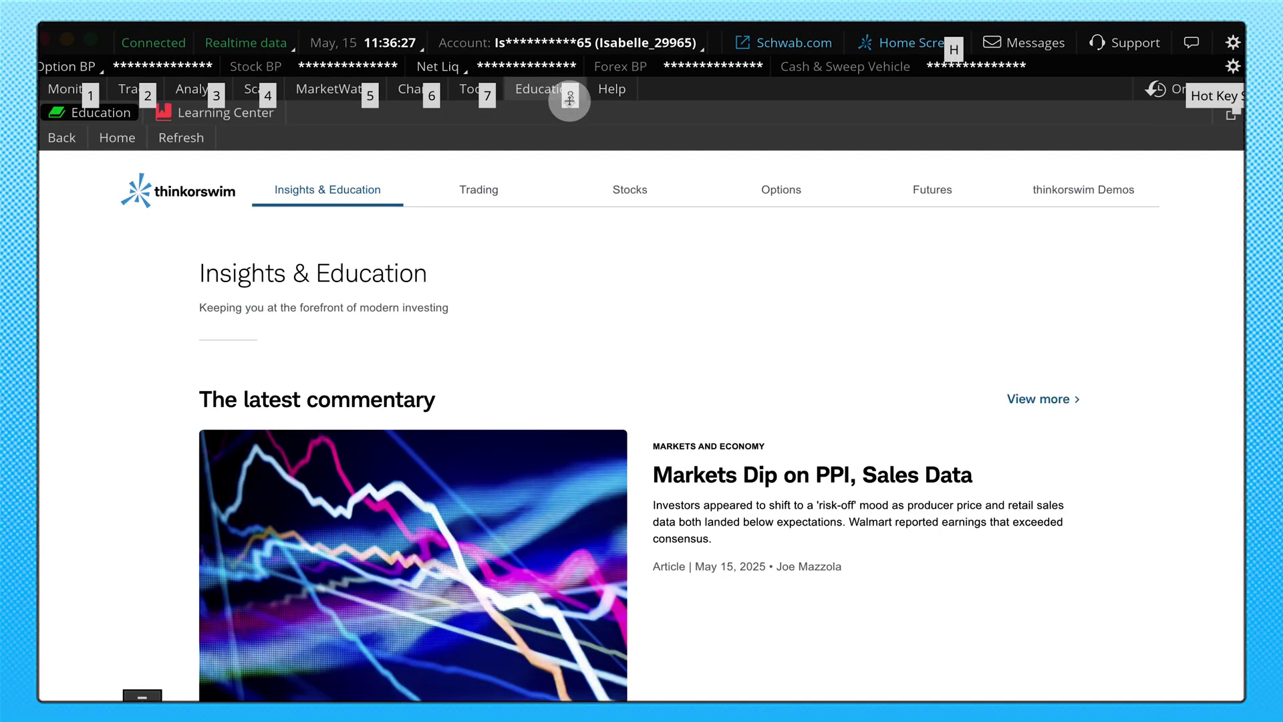
{"action": "key", "text": "6"}
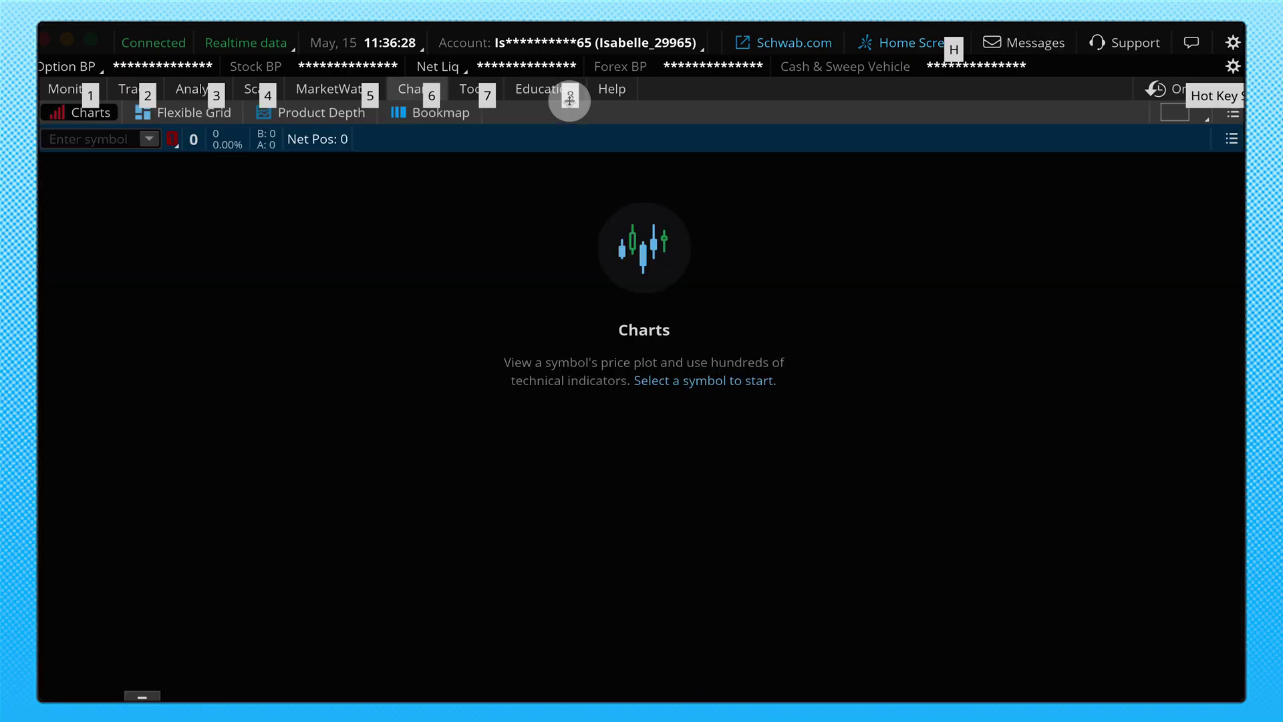
{"action": "key", "text": "1"}
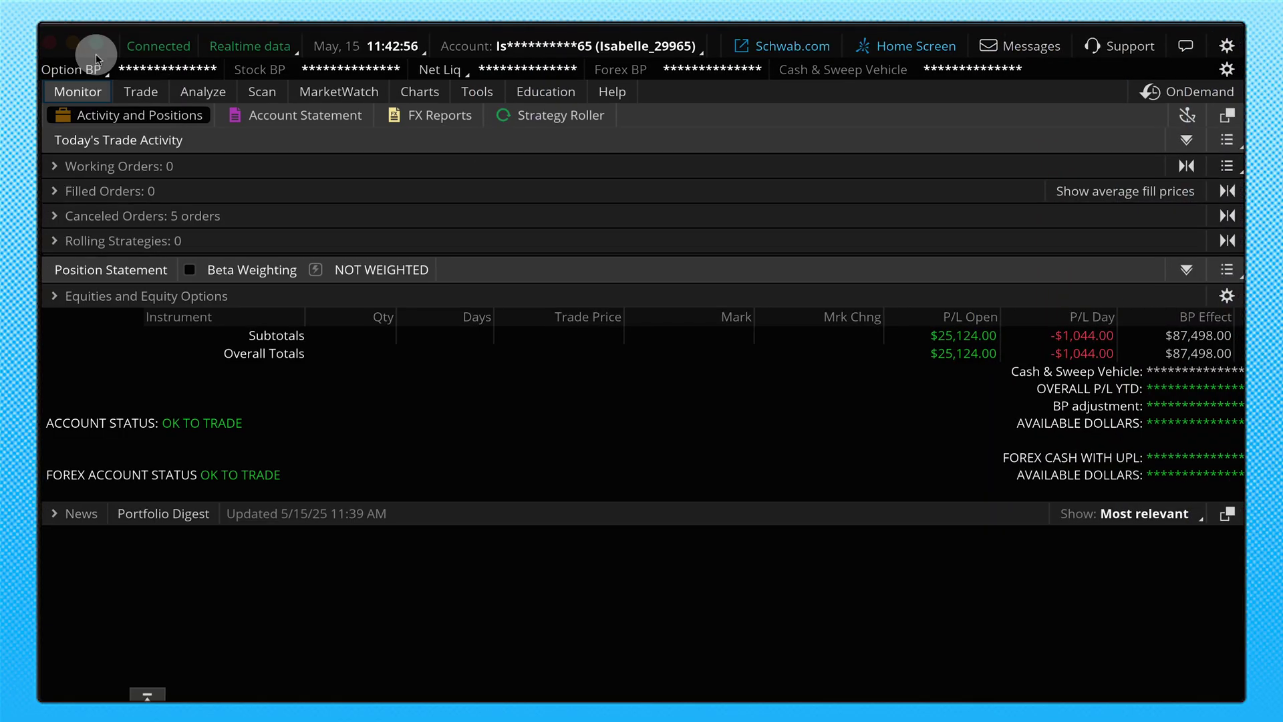
- Show MarketWatch's Calendar for 11–17 May 2025 and toggle Show All off and on
{"action": "left_click", "coordinate": [328, 92]}
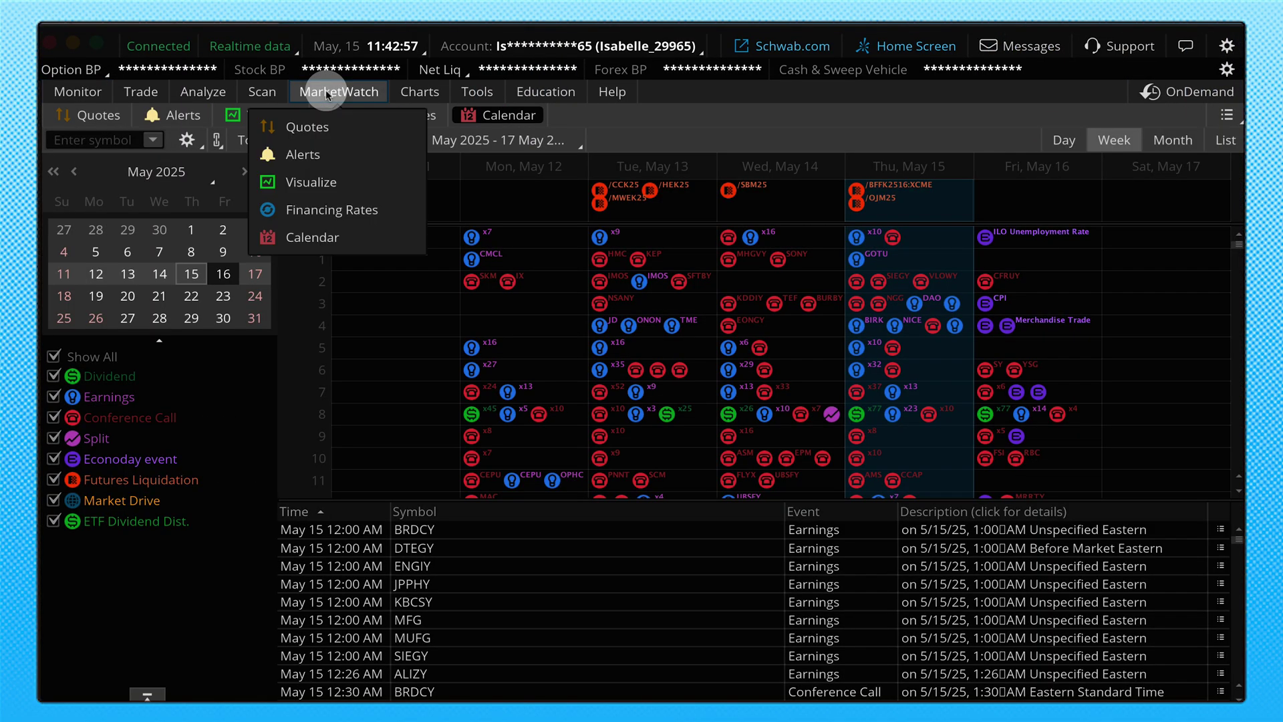
{"action": "left_click", "coordinate": [527, 118]}
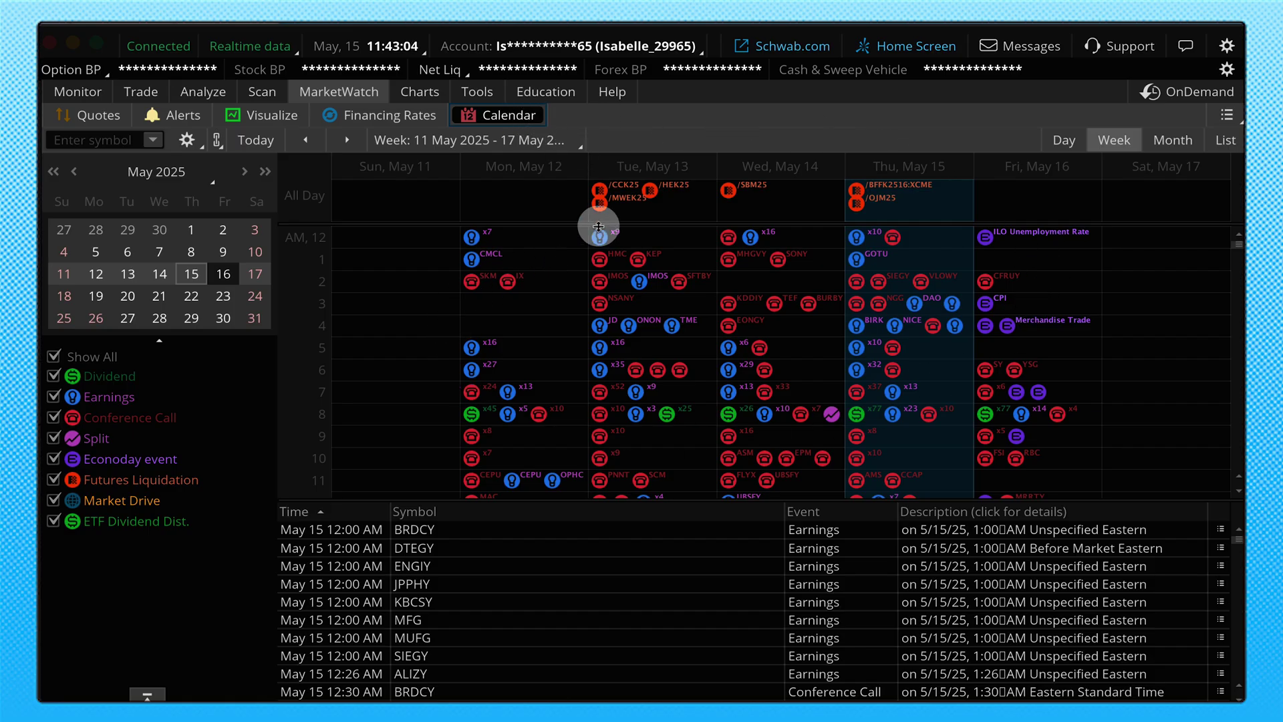
{"action": "mouse_move", "coordinate": [742, 435]}
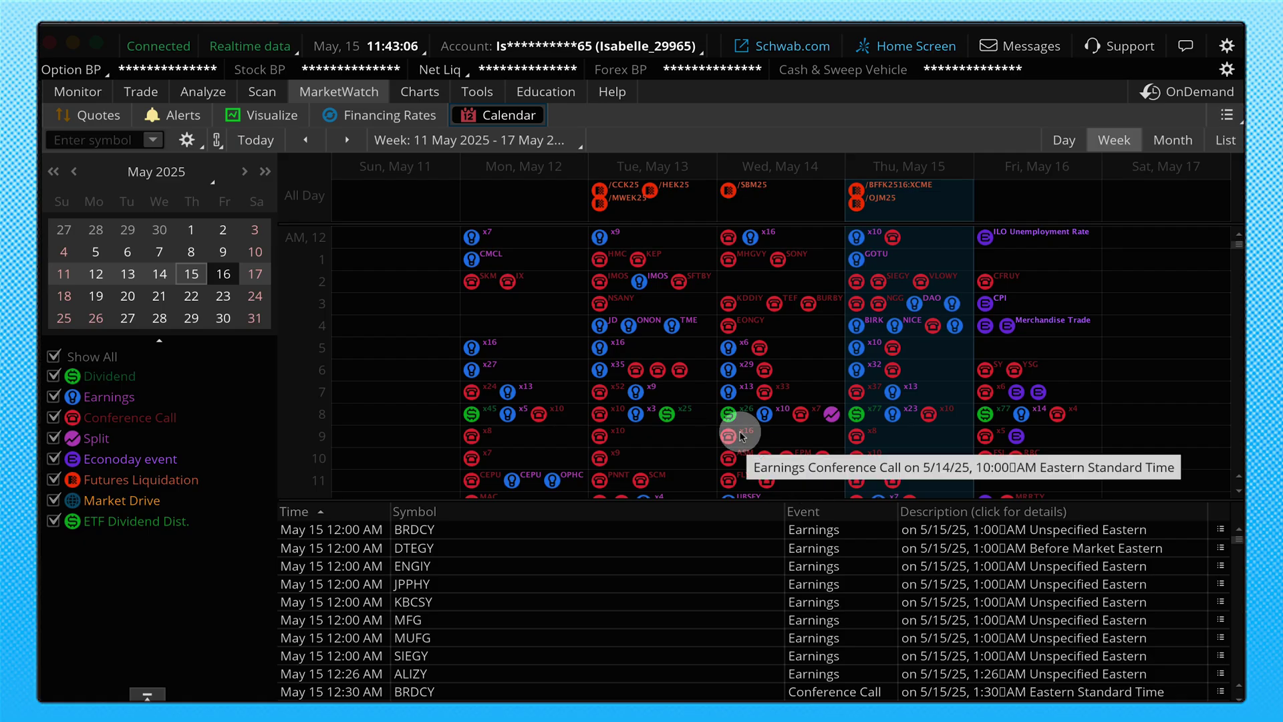
{"action": "left_click", "coordinate": [53, 358]}
{"action": "left_click", "coordinate": [52, 358]}
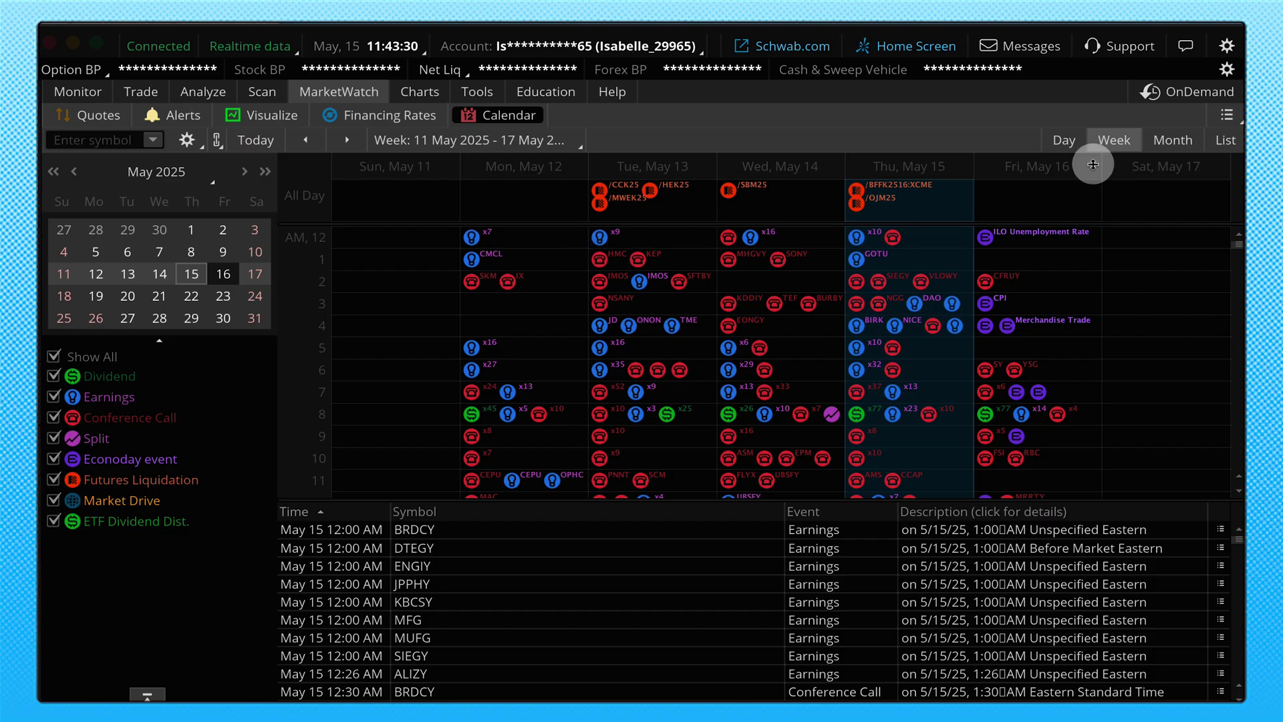
- Cycle the calendar through Day, Week, Month and List views, settle on Week, and dismiss its options menu
{"action": "left_click", "coordinate": [1071, 137]}
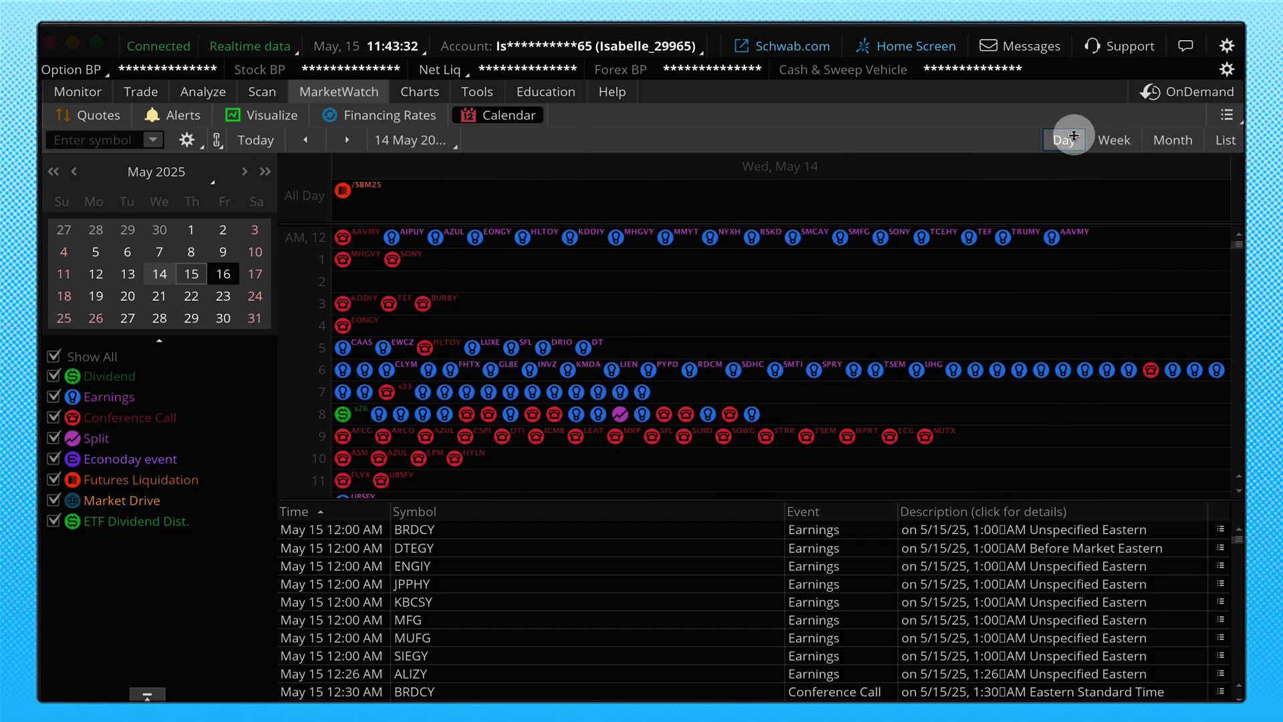
{"action": "left_click", "coordinate": [1100, 141]}
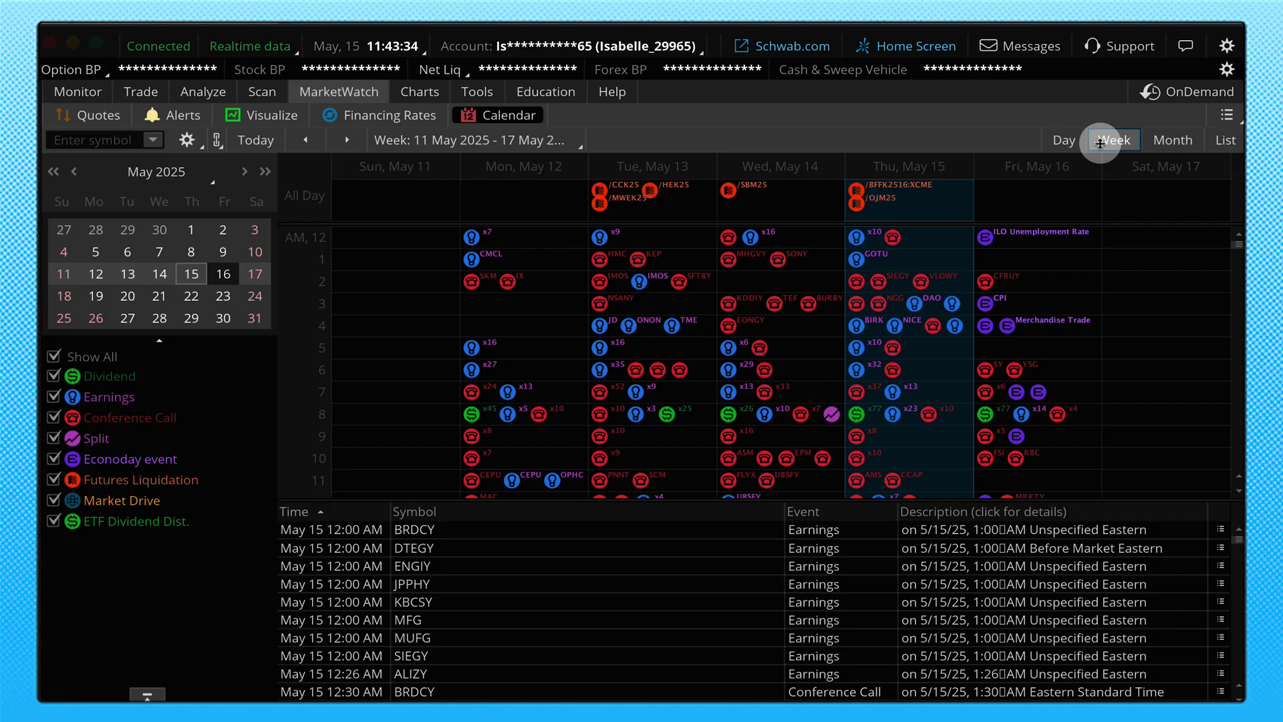
{"action": "left_click", "coordinate": [1177, 141]}
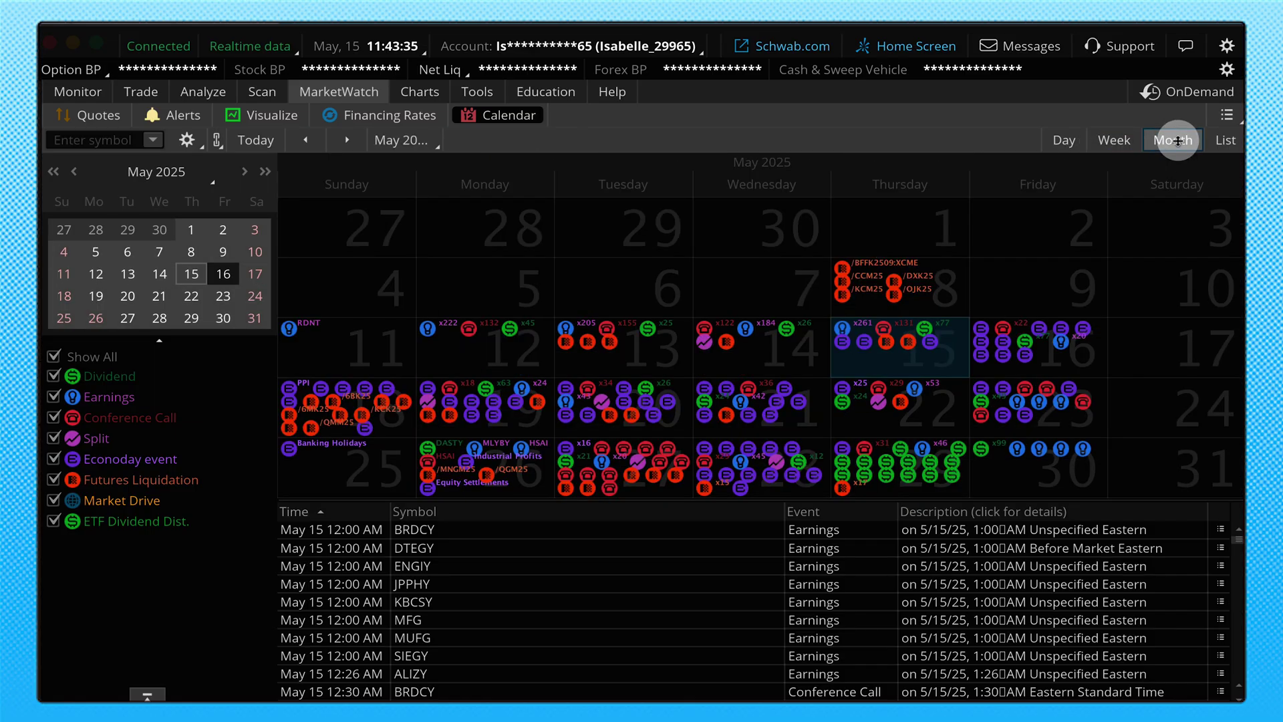
{"action": "left_click", "coordinate": [1228, 140]}
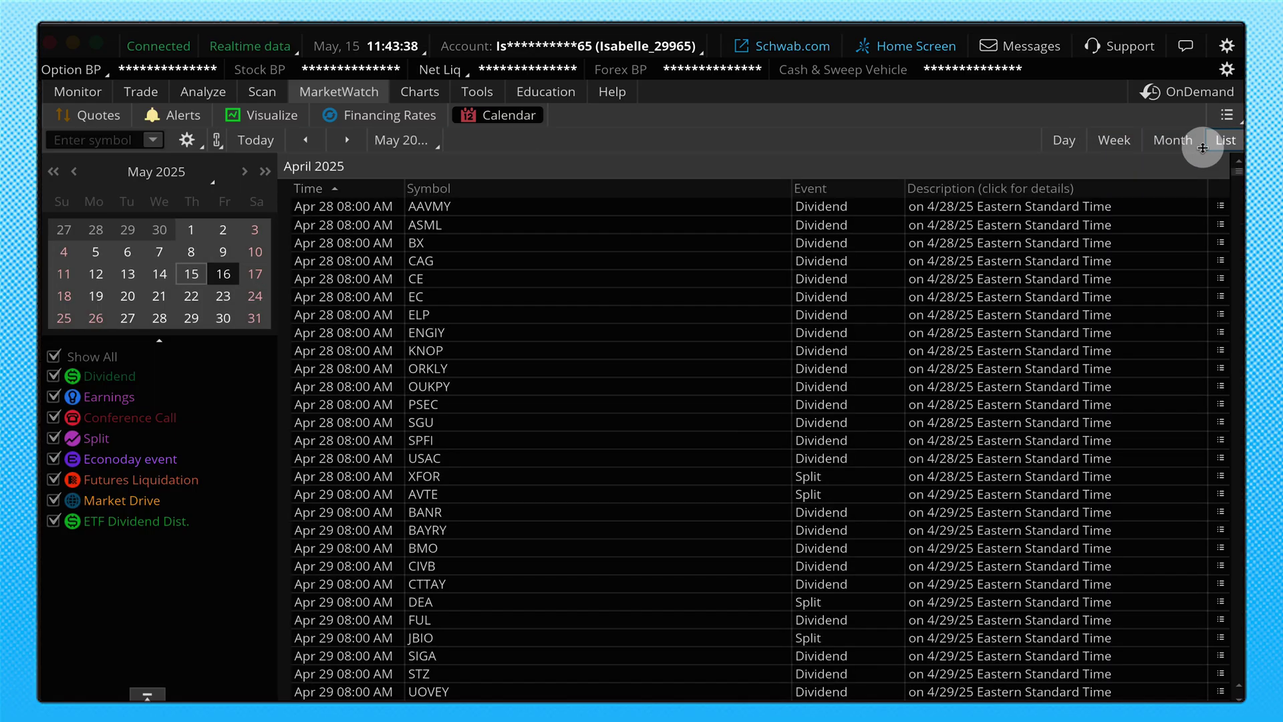
{"action": "left_click", "coordinate": [1105, 137]}
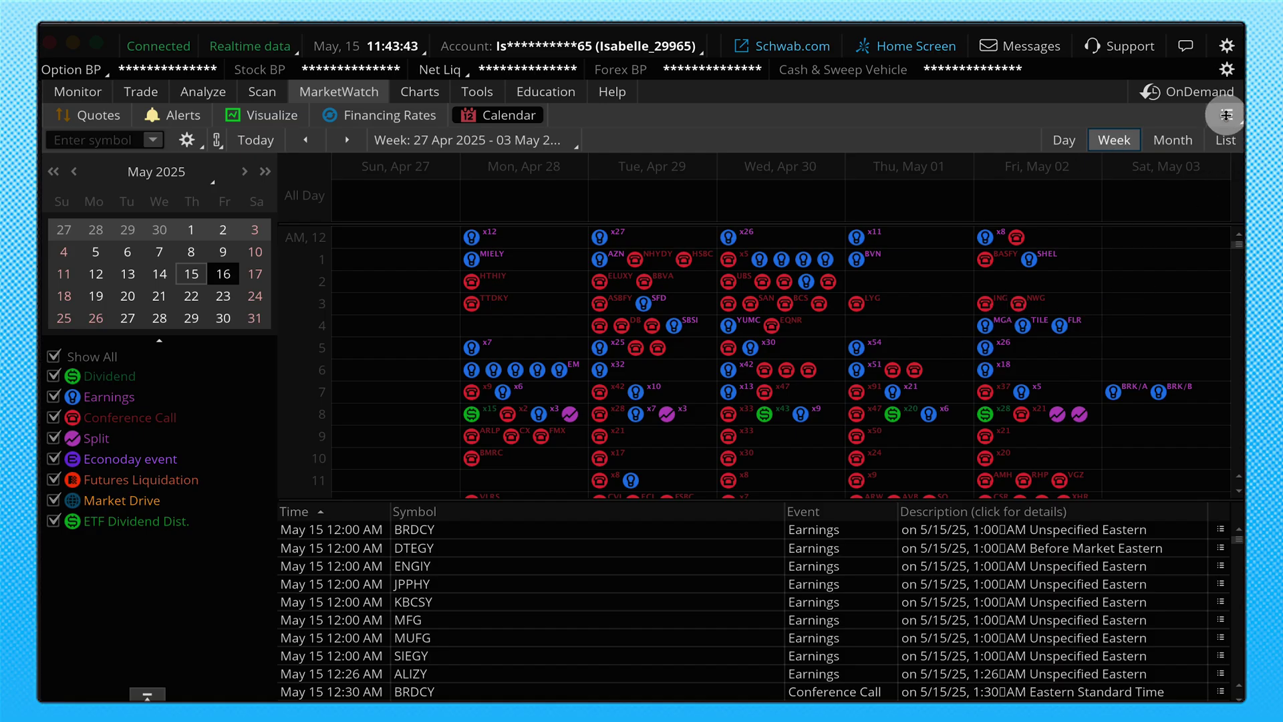
{"action": "left_click", "coordinate": [1226, 115]}
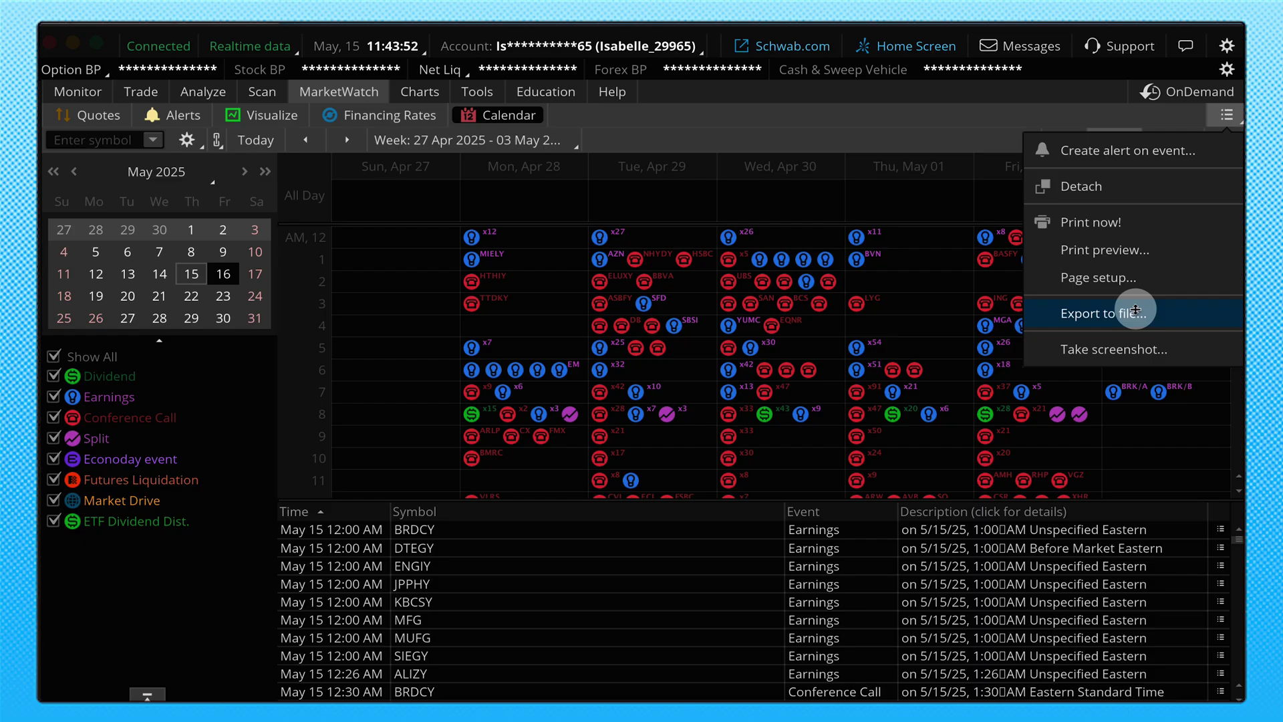
{"action": "left_click", "coordinate": [805, 151]}
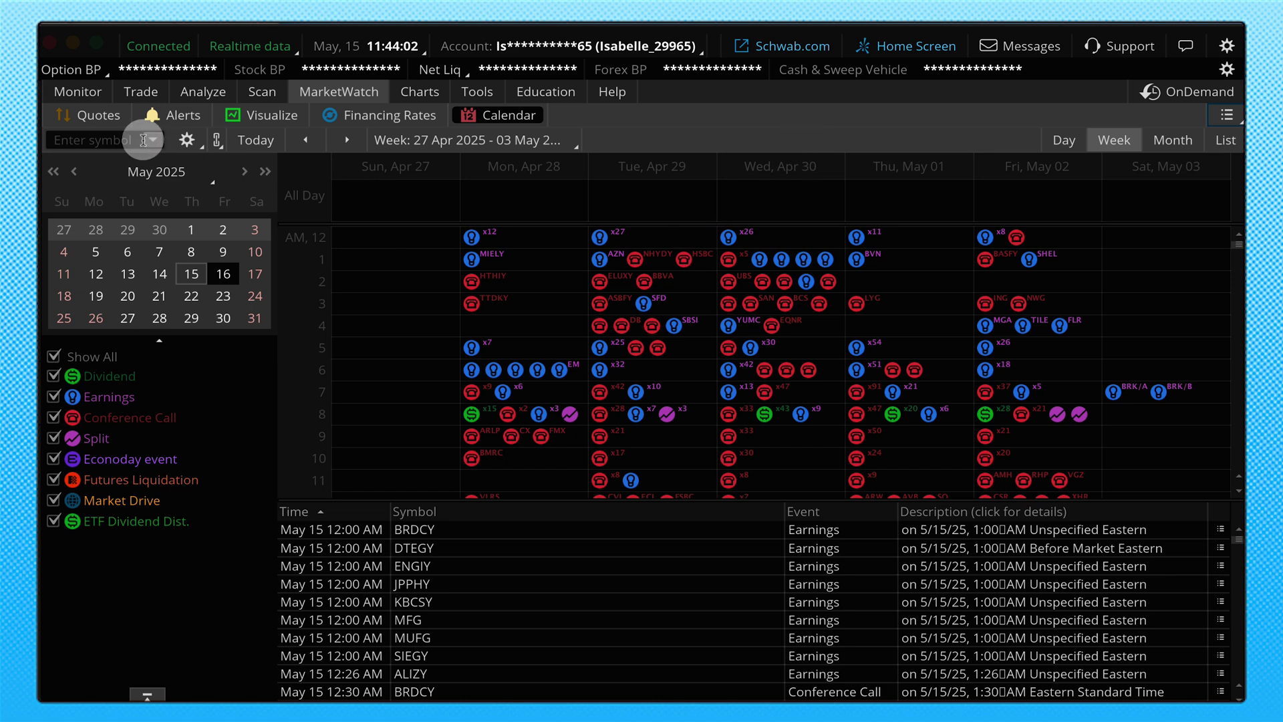
- Filter the calendar events to the AAPL symbol
{"action": "left_click", "coordinate": [115, 142]}
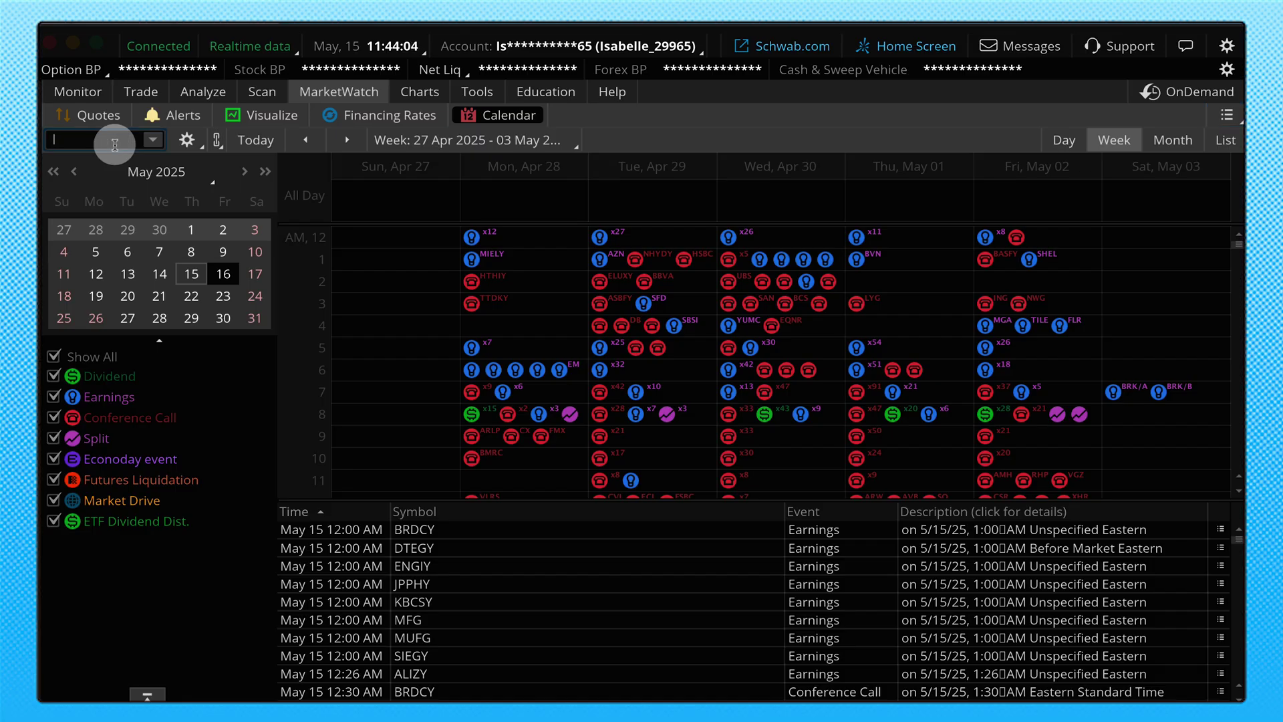
{"action": "type", "text": "AAPL"}
{"action": "key", "text": "Return"}
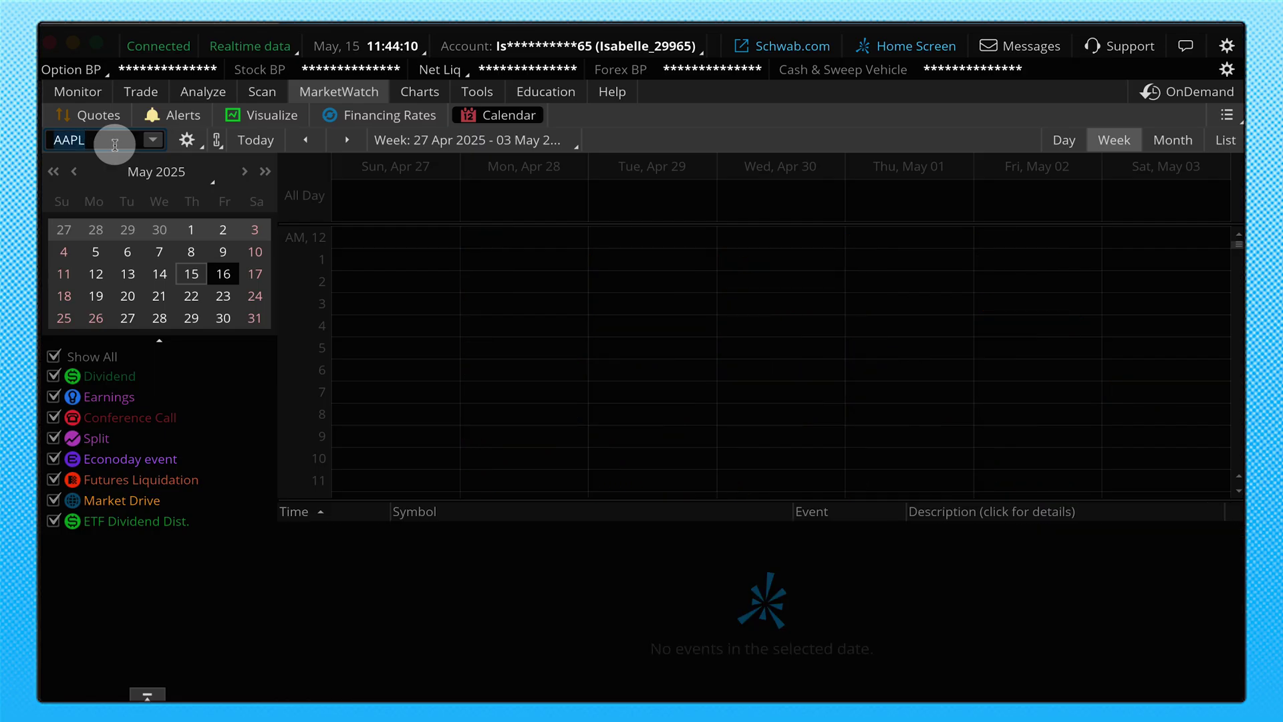
- Switch the calendar to month view and list AAPL's May 1 earnings and conference call
{"action": "left_click", "coordinate": [1162, 141]}
{"action": "left_click", "coordinate": [845, 451]}
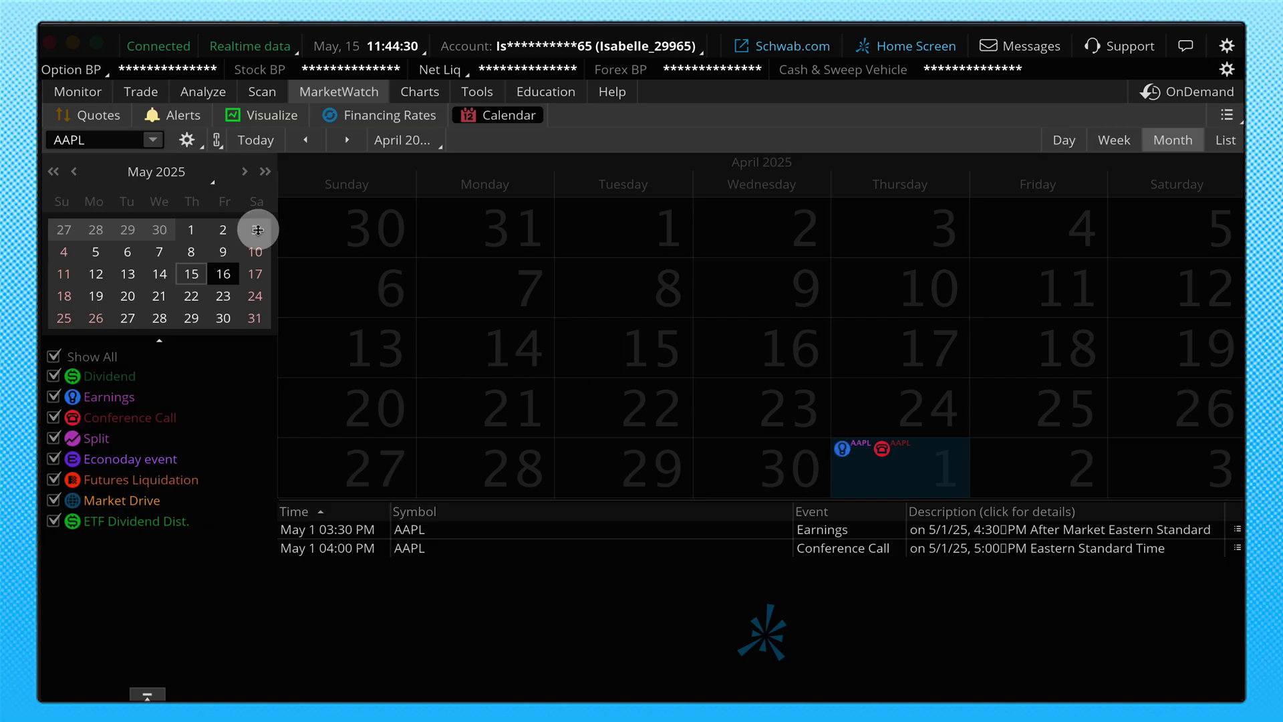
{"action": "left_click", "coordinate": [190, 139]}
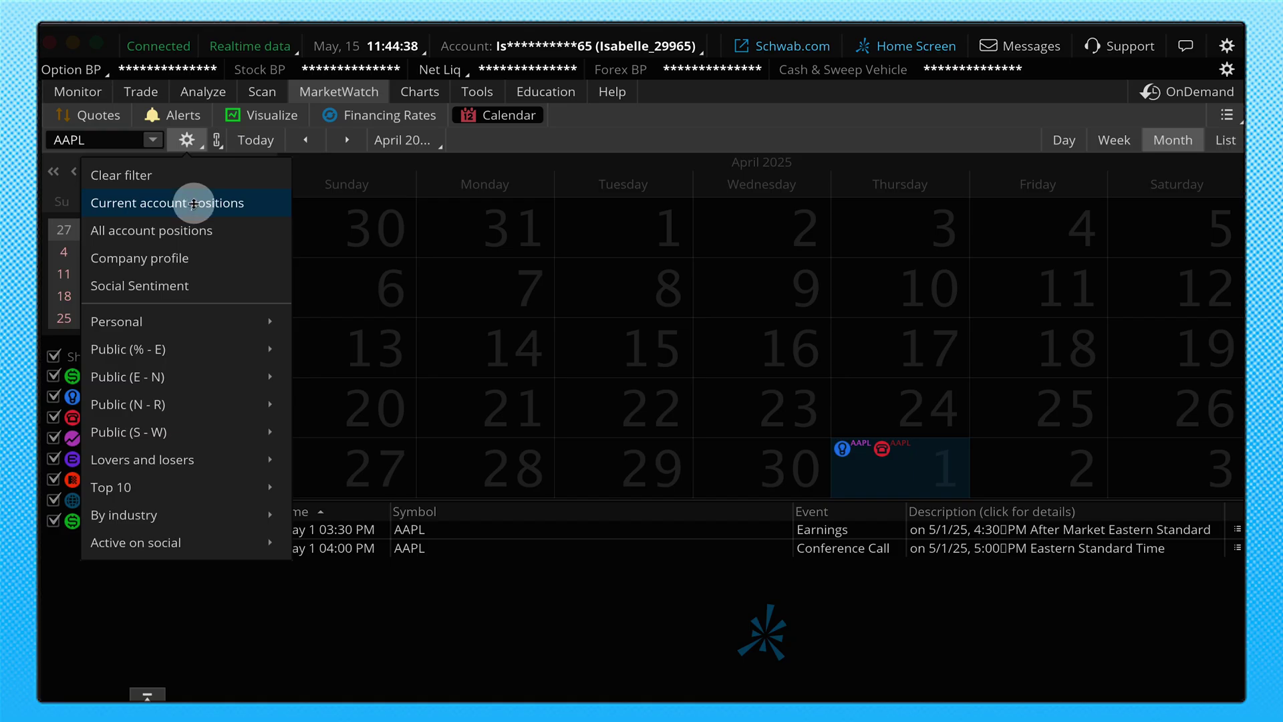
- Filter calendar events to current account positions, then to all account positions
{"action": "left_click", "coordinate": [194, 203]}
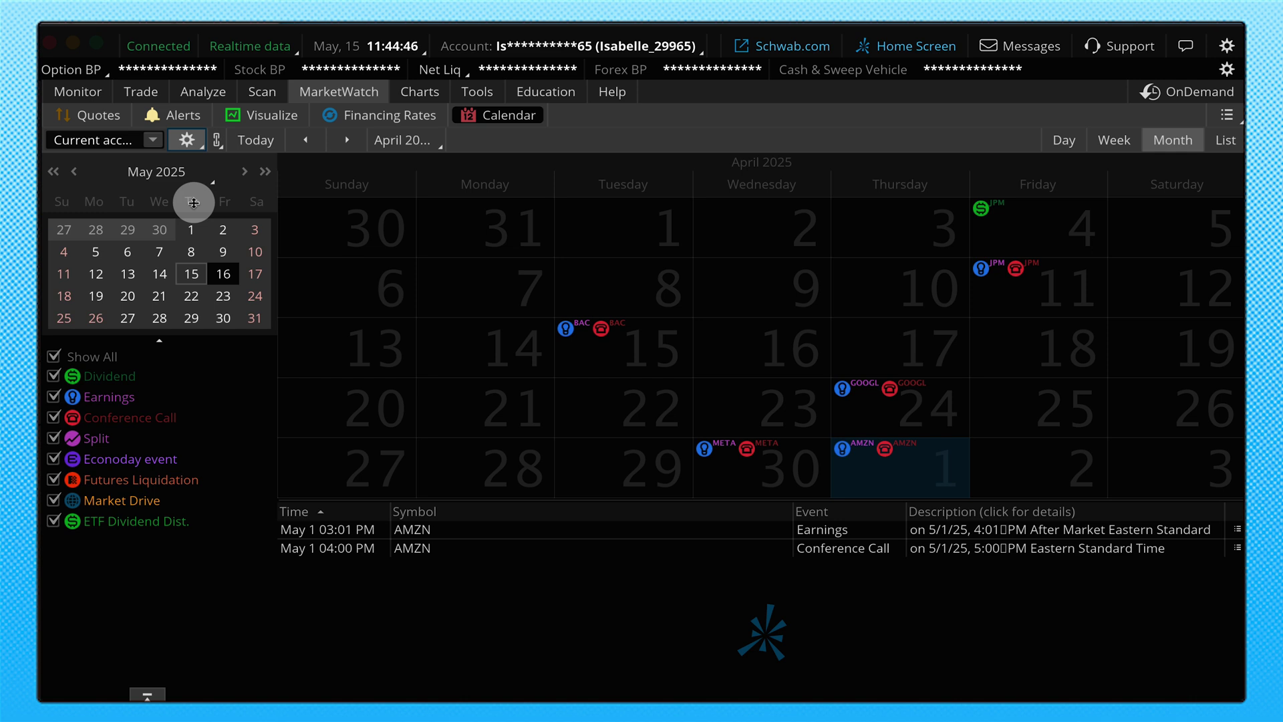
{"action": "left_click", "coordinate": [185, 140]}
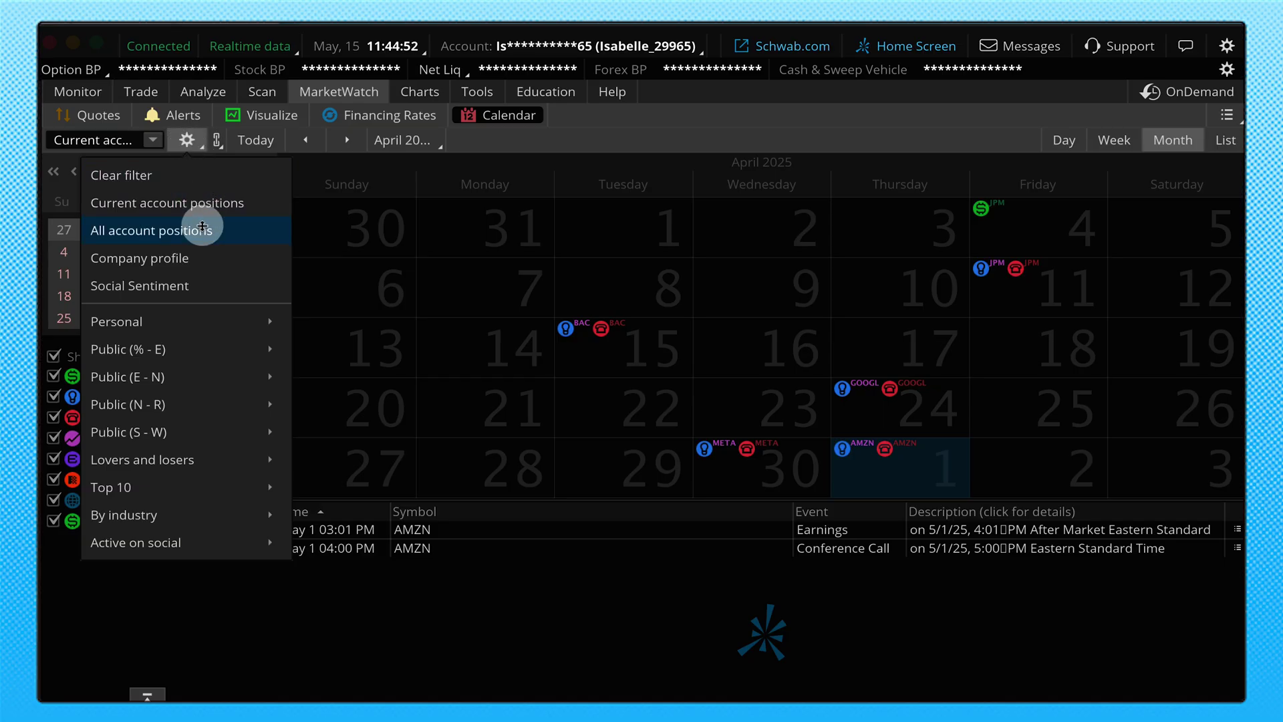
{"action": "left_click", "coordinate": [201, 227]}
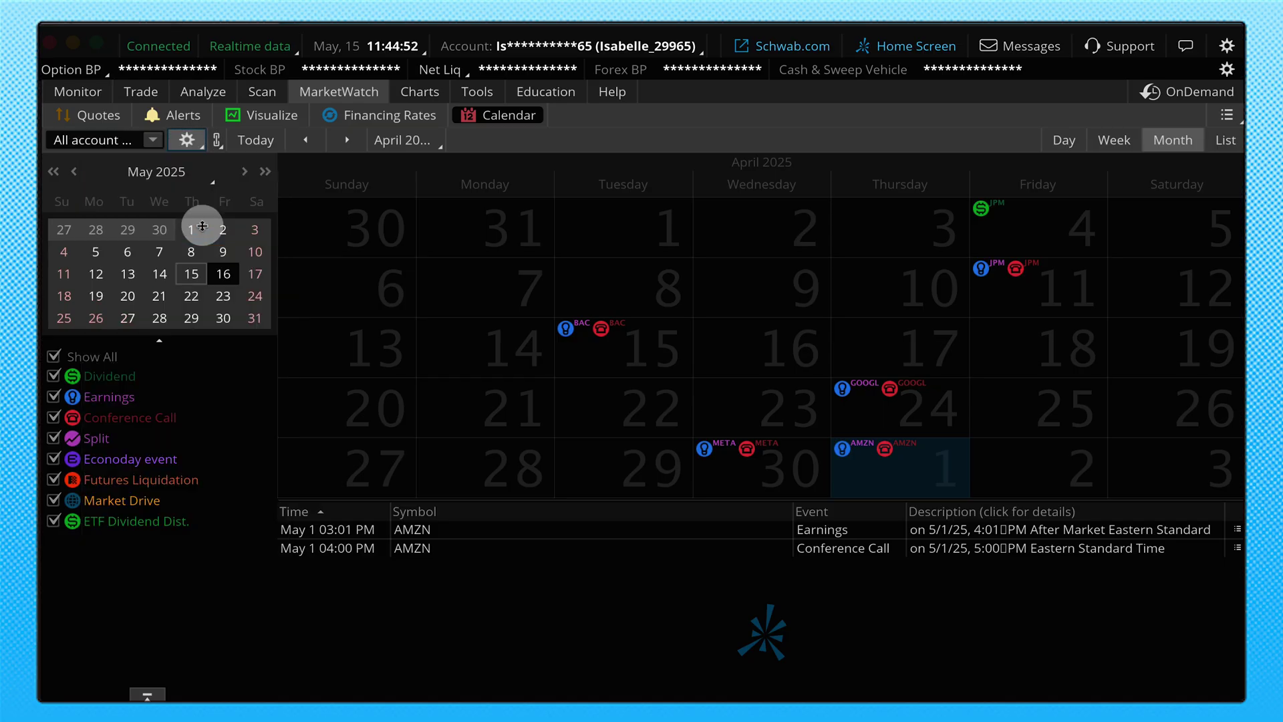
- Try the Public (S - W) > S&P 500 filter, then return to all account positions
{"action": "left_click", "coordinate": [186, 140]}
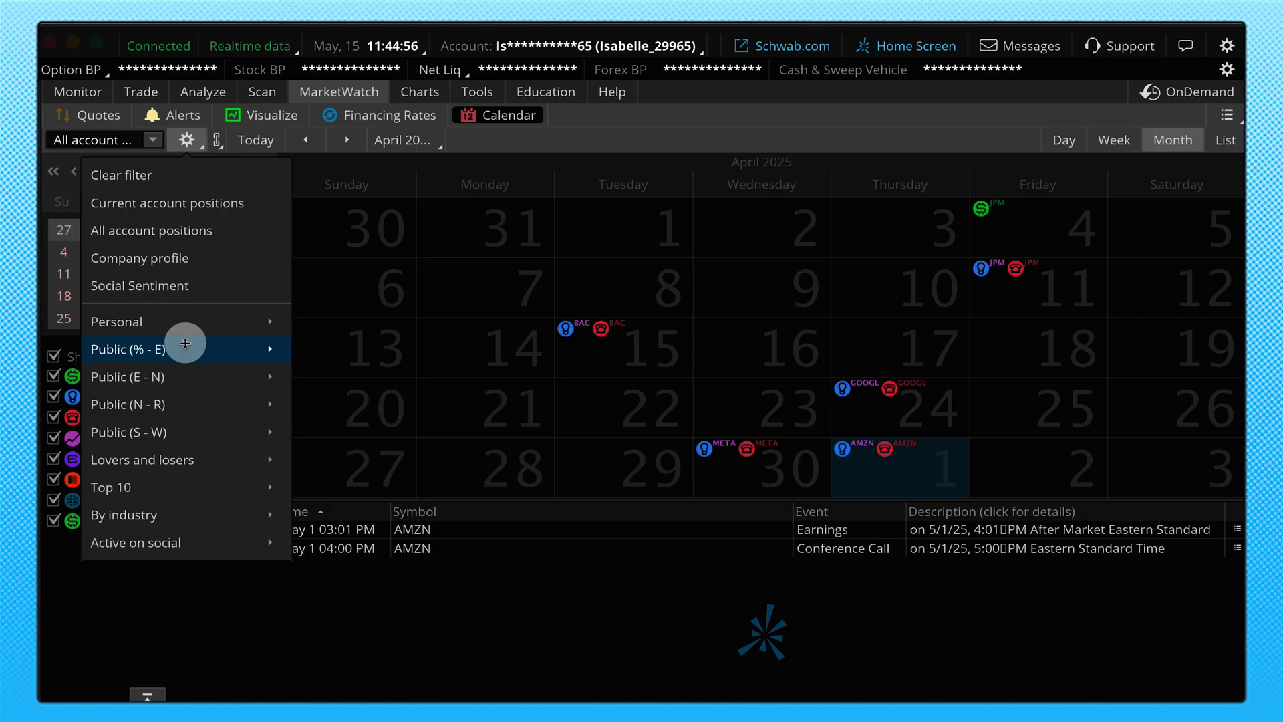
{"action": "mouse_move", "coordinate": [185, 343]}
{"action": "mouse_move", "coordinate": [193, 427]}
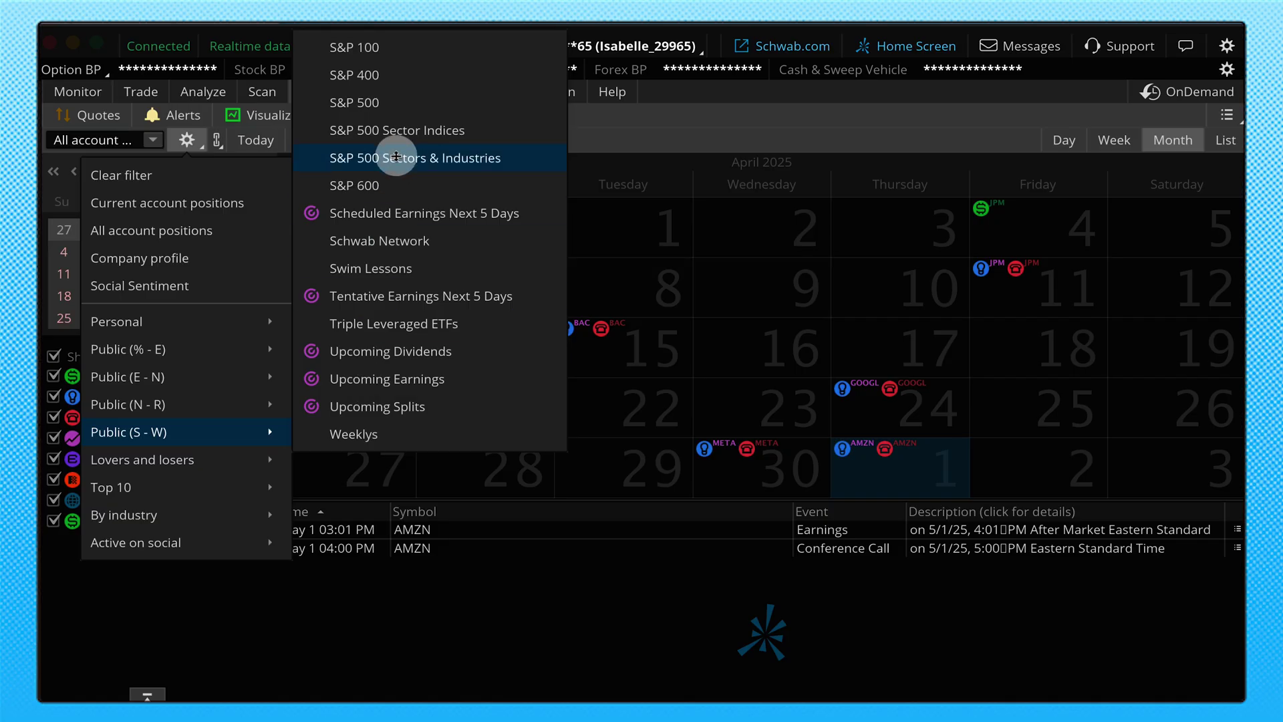
{"action": "left_click", "coordinate": [389, 98]}
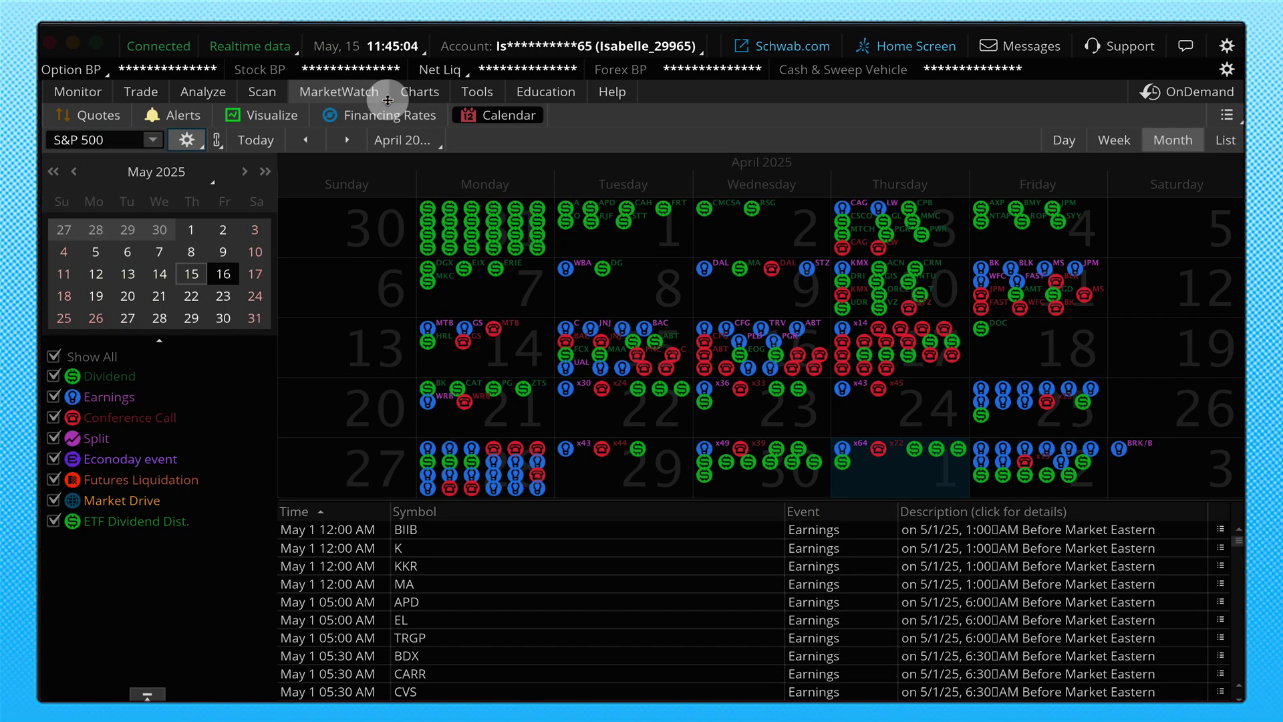
{"action": "left_click", "coordinate": [185, 138]}
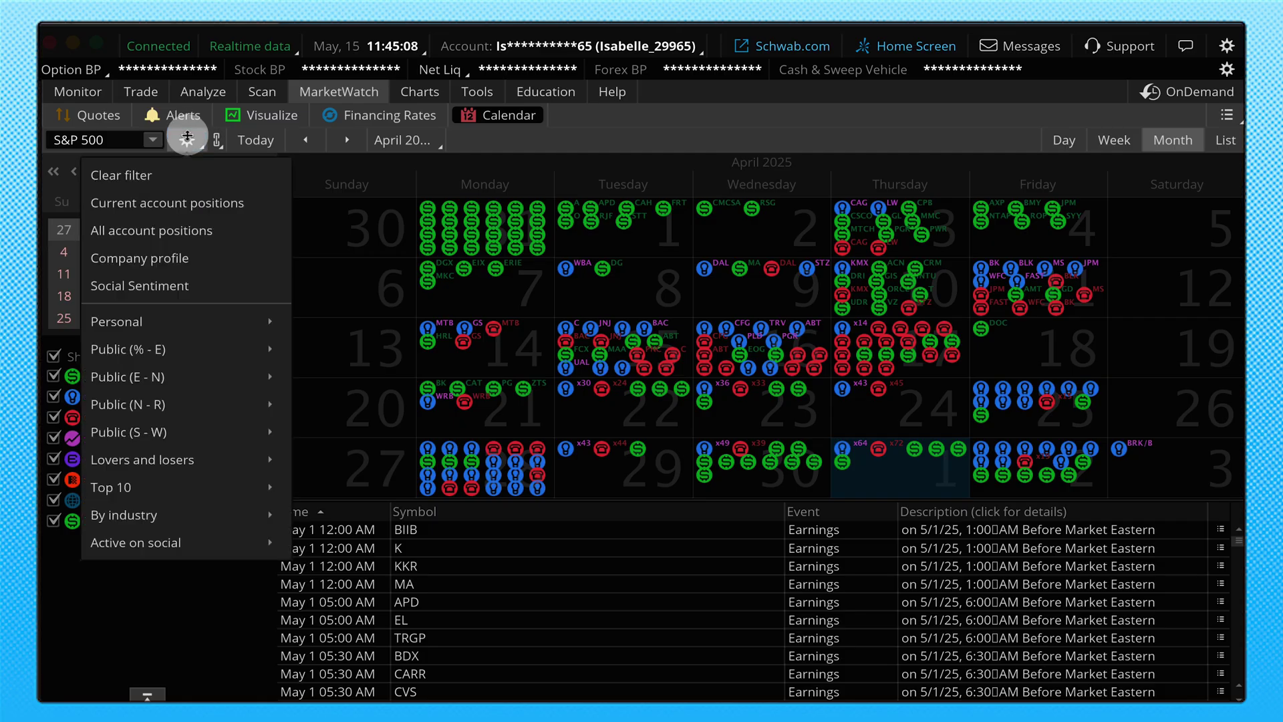
{"action": "mouse_move", "coordinate": [165, 523]}
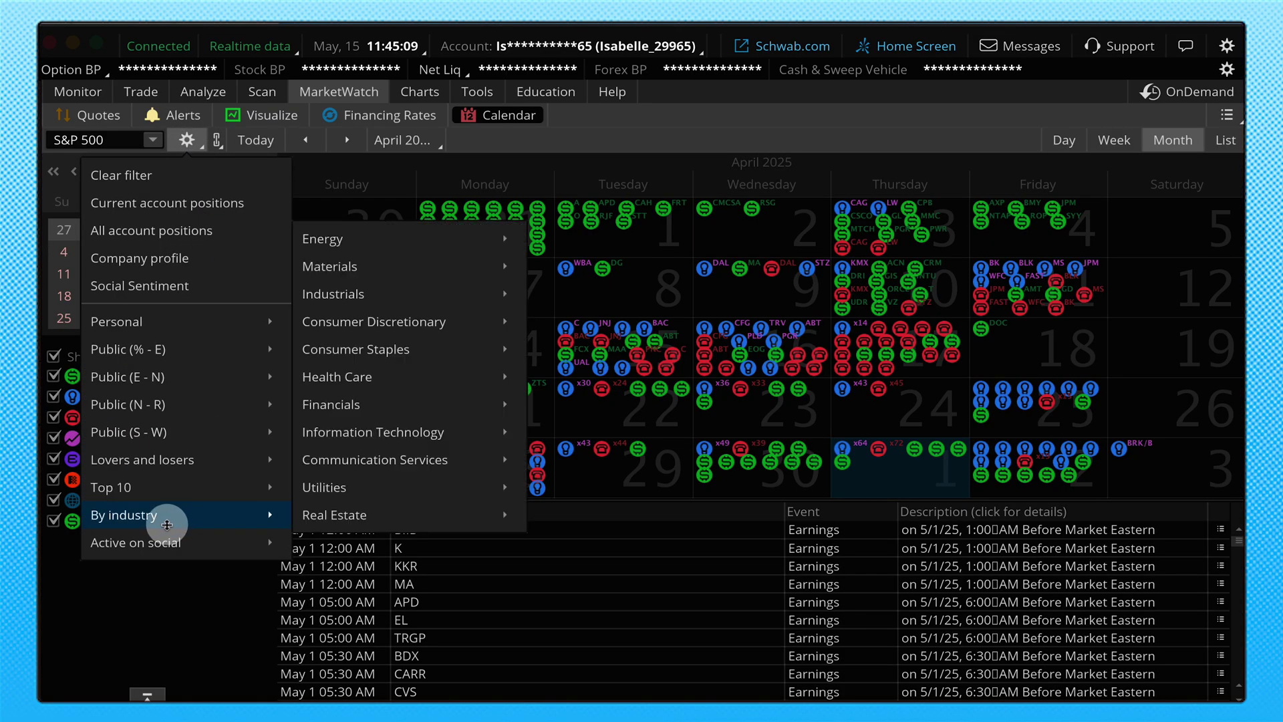
{"action": "left_click", "coordinate": [171, 231]}
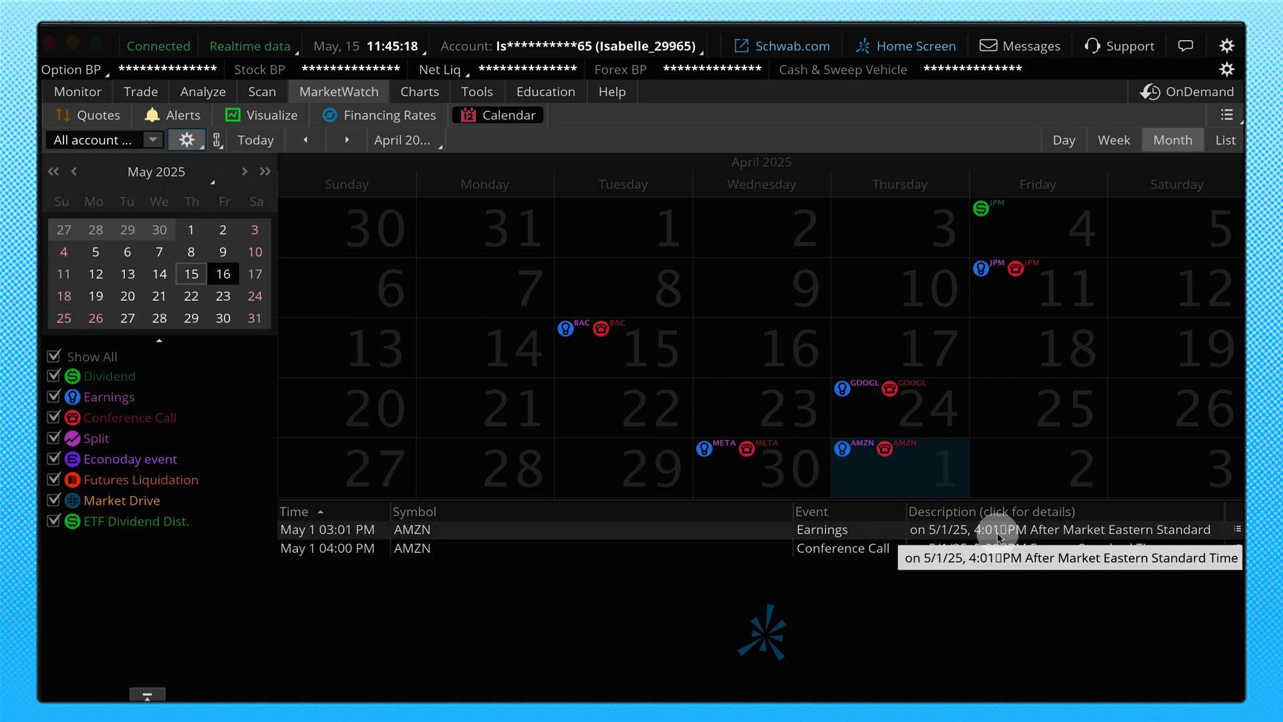
- Review the AMZN May 1 Earnings and Conference Call event details
{"action": "left_click", "coordinate": [1041, 536]}
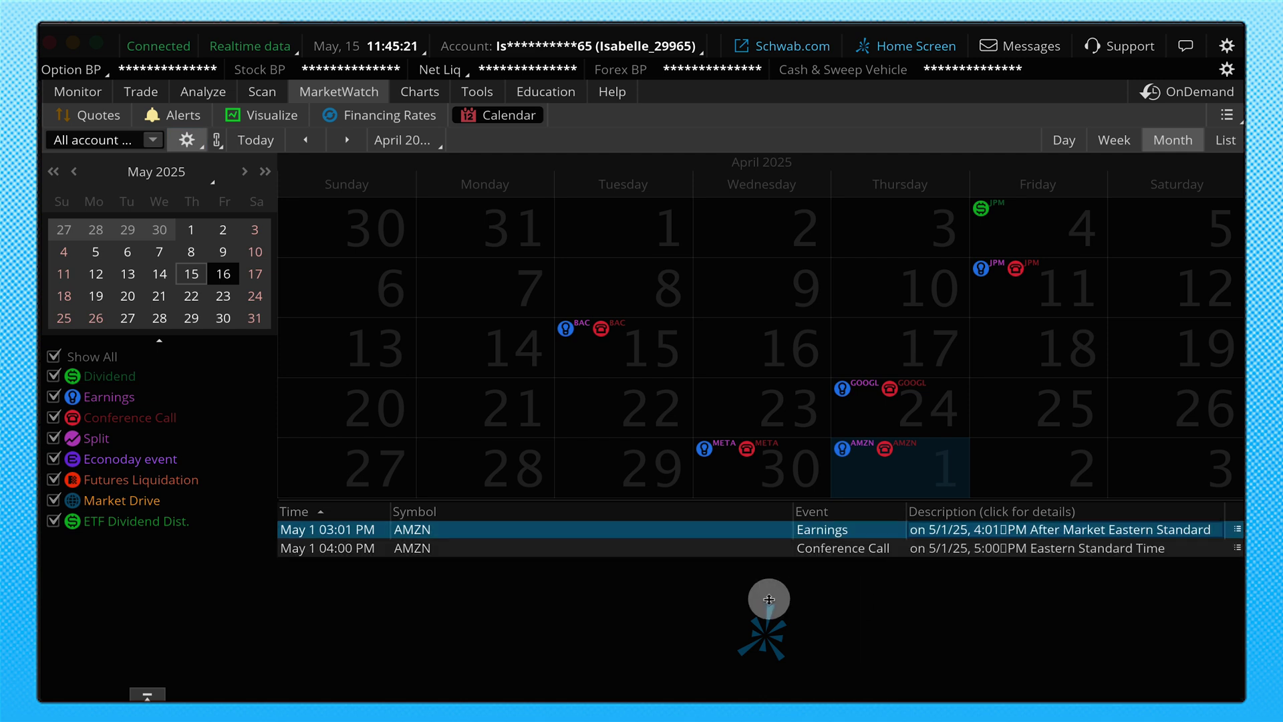
{"action": "left_click", "coordinate": [1029, 549]}
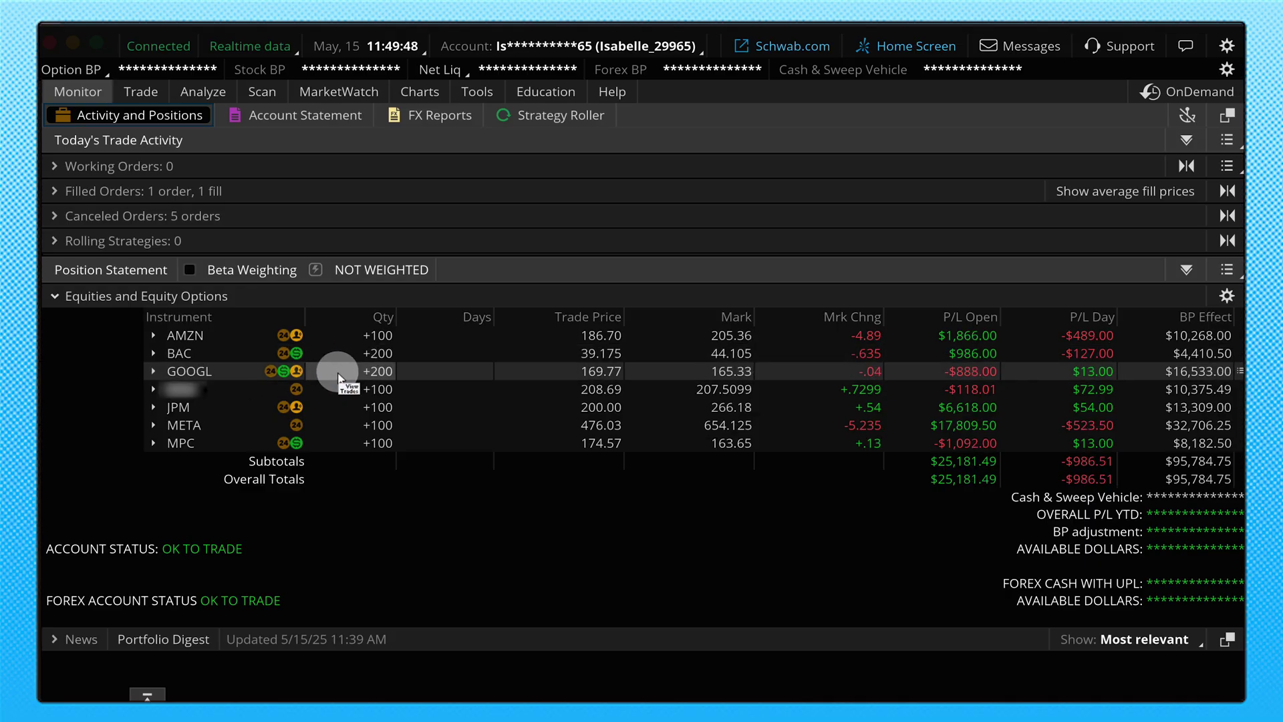
- Open GOOGL's trade breakdown, checking Lot Detail and Trades for the 174.38 and 165.16 buys
{"action": "left_click", "coordinate": [595, 376]}
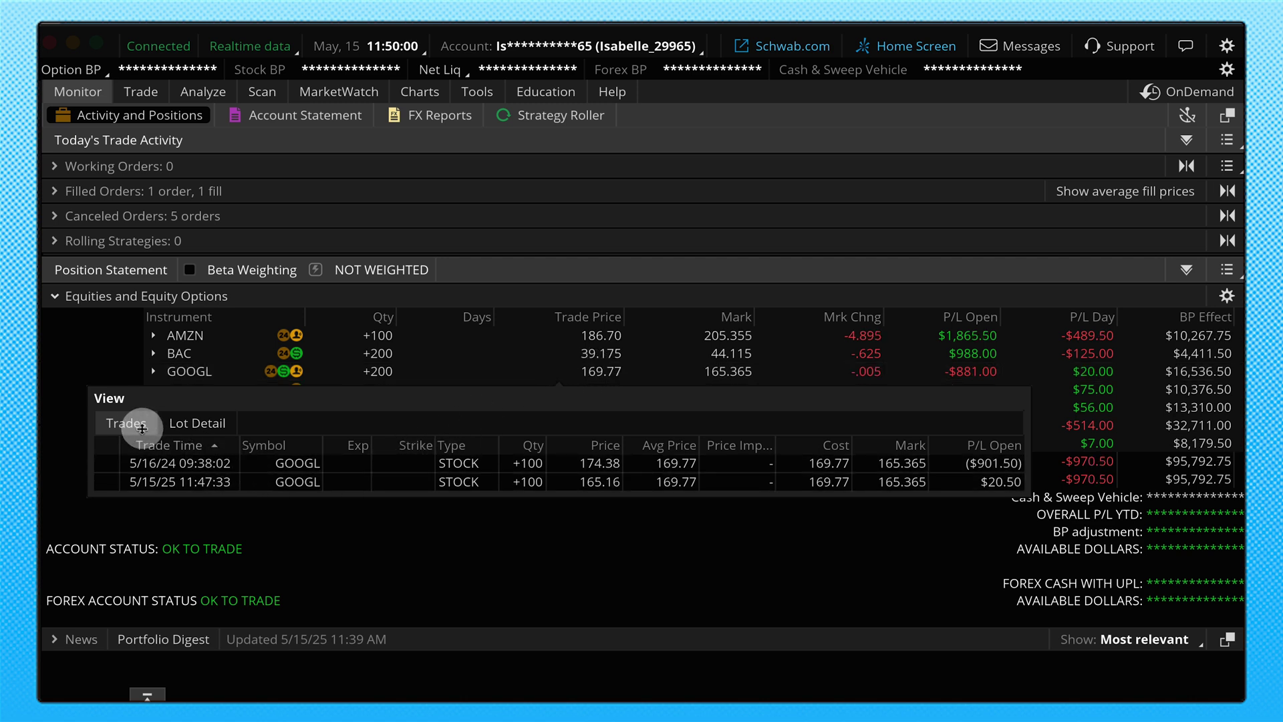
{"action": "left_click", "coordinate": [179, 428]}
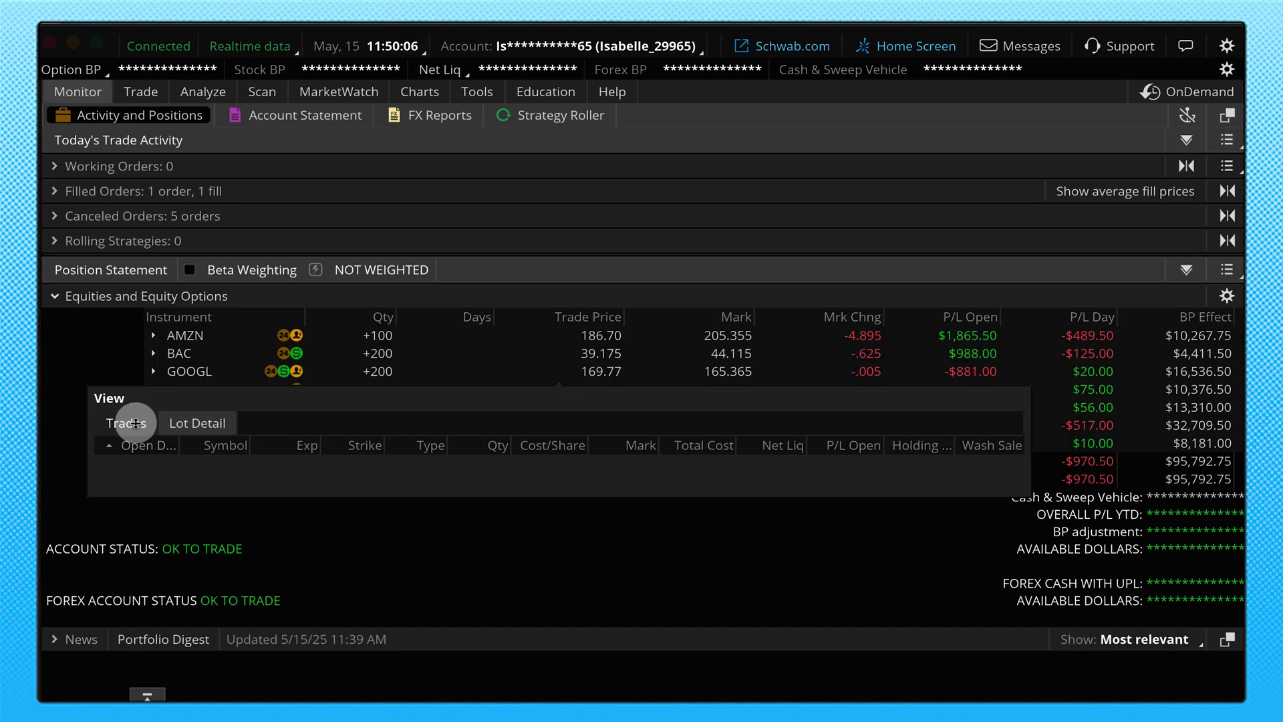
{"action": "left_click", "coordinate": [135, 423]}
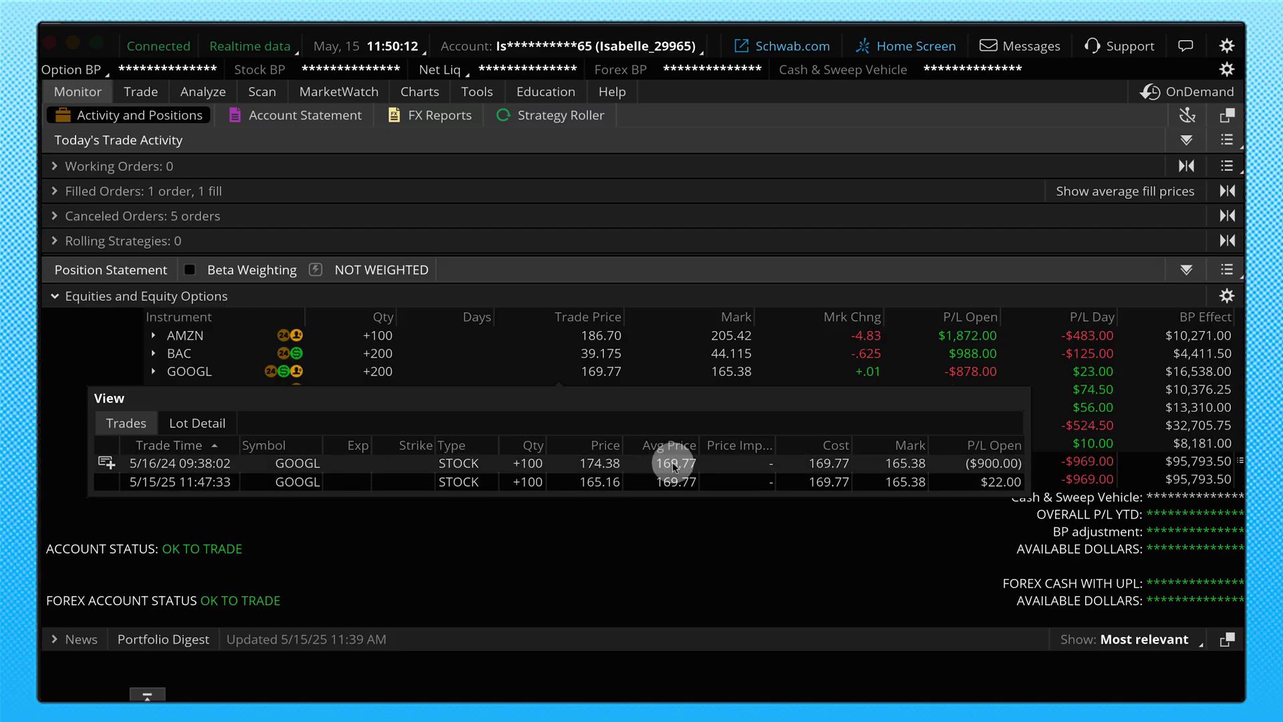
{"action": "left_click", "coordinate": [728, 551]}
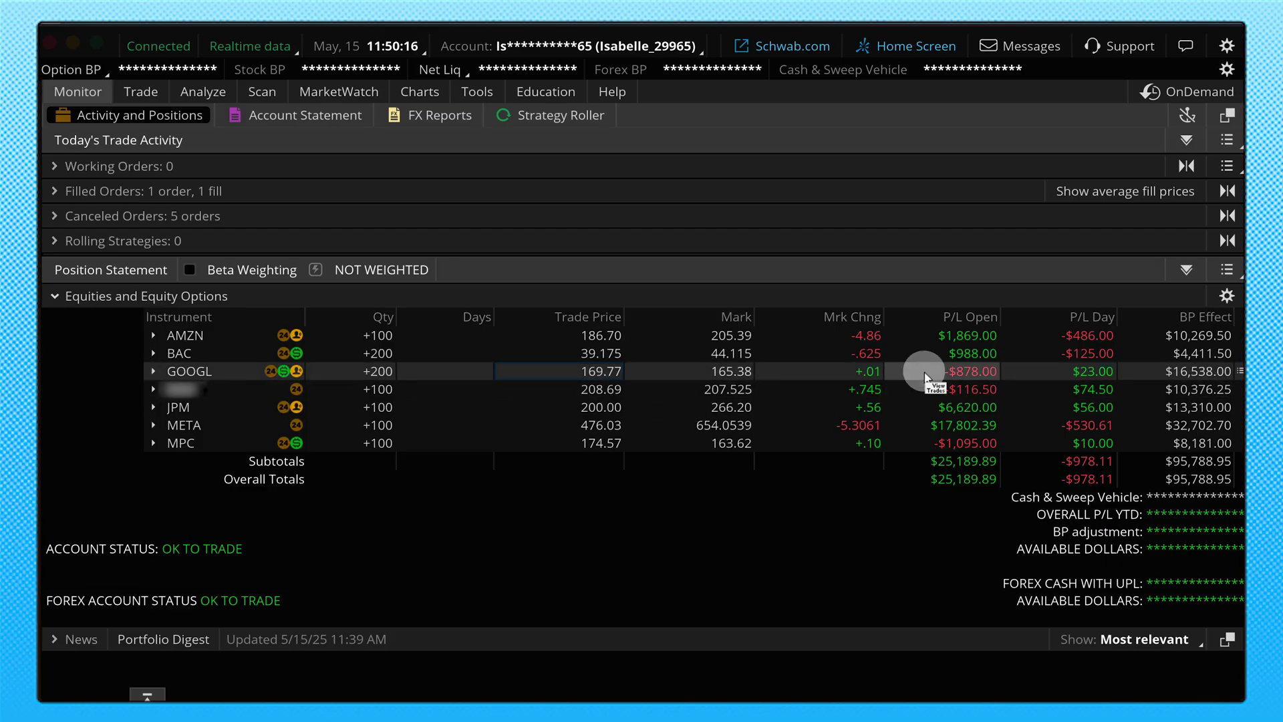
{"action": "left_click", "coordinate": [969, 371]}
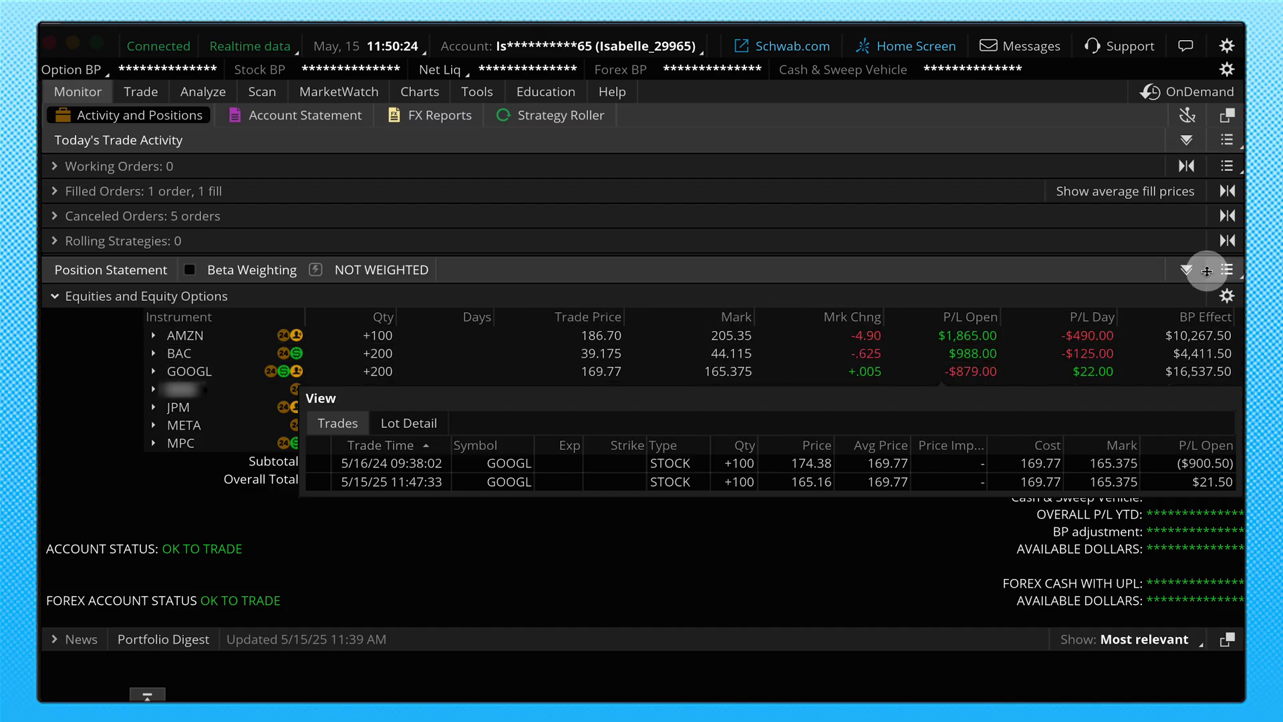
- Open the Equities and Equity Options column settings, look up a column, then cancel unchanged
{"action": "left_click", "coordinate": [1226, 295]}
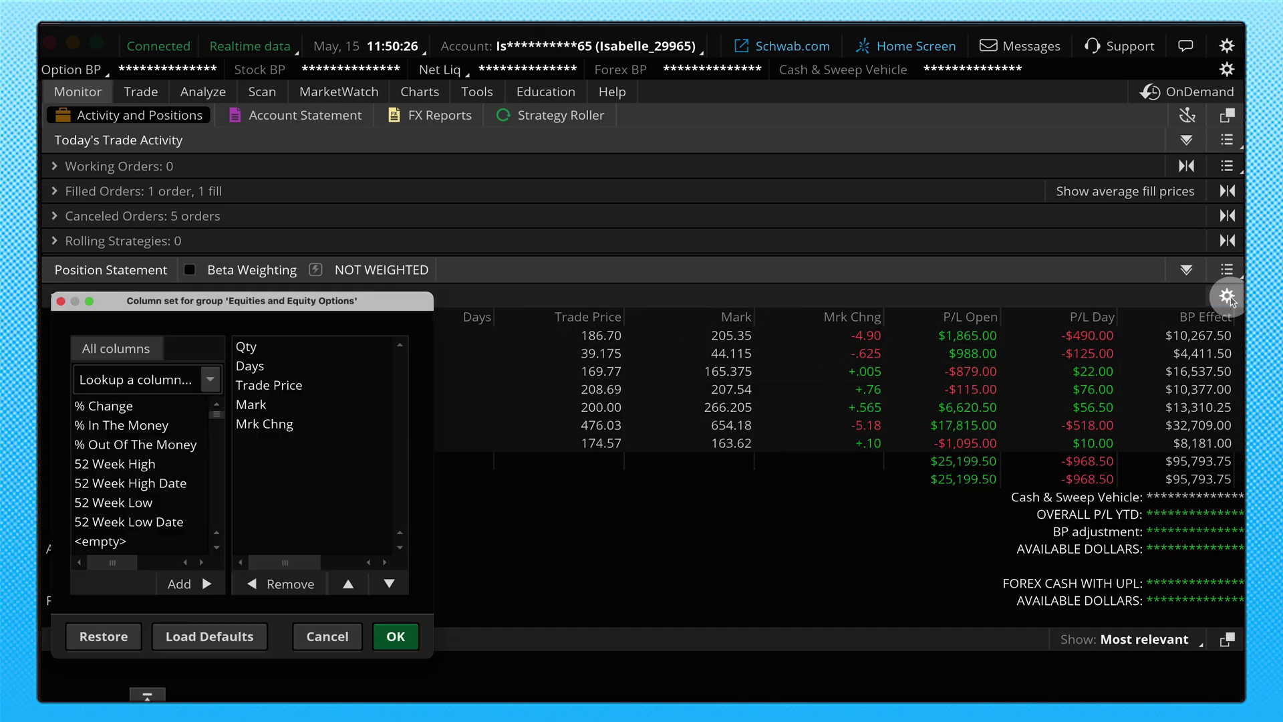
{"action": "left_click", "coordinate": [112, 378]}
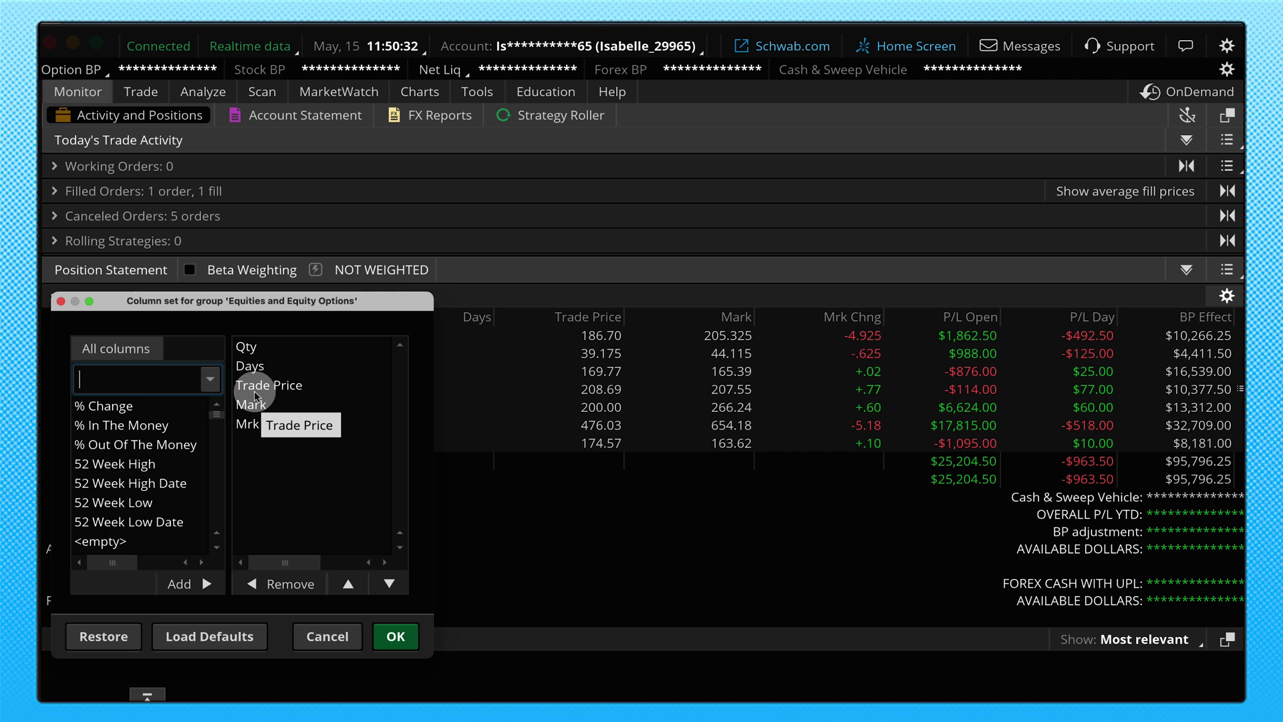
{"action": "left_click", "coordinate": [325, 638]}
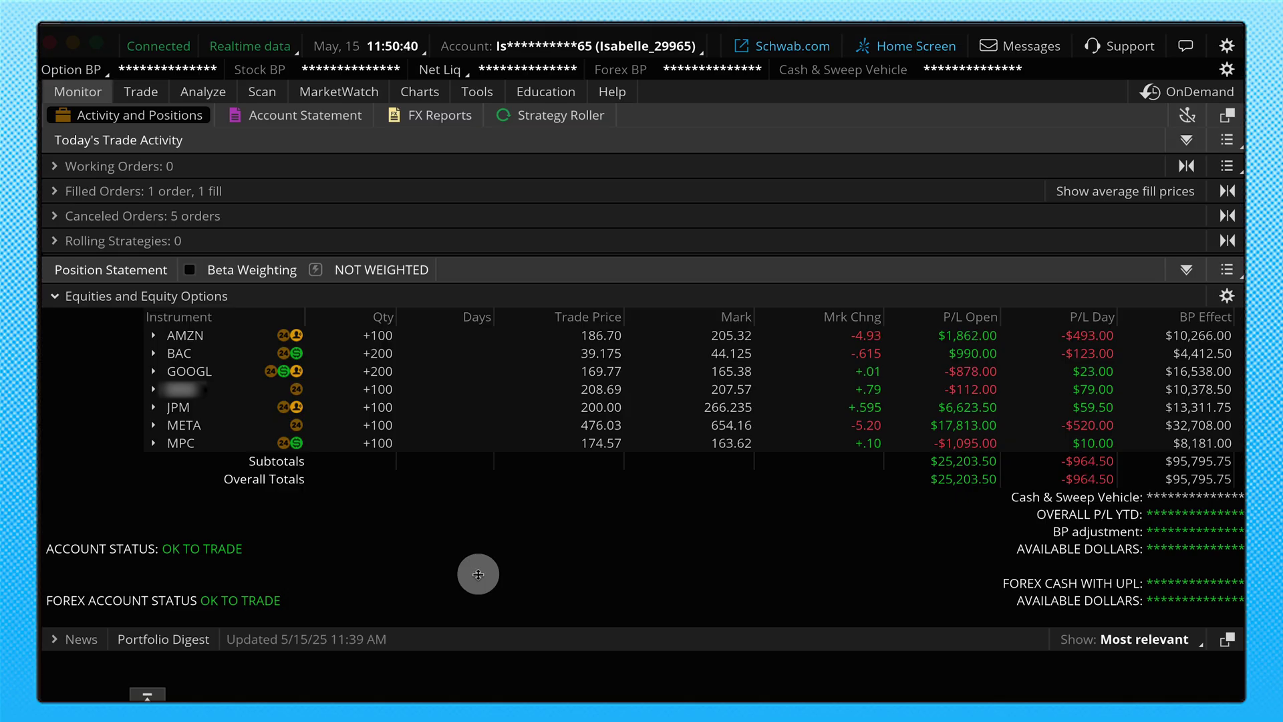
- Show the GOOGL Account Statement with Order History expanded to the filled 100-share buy at 165.17
{"action": "left_click", "coordinate": [300, 114]}
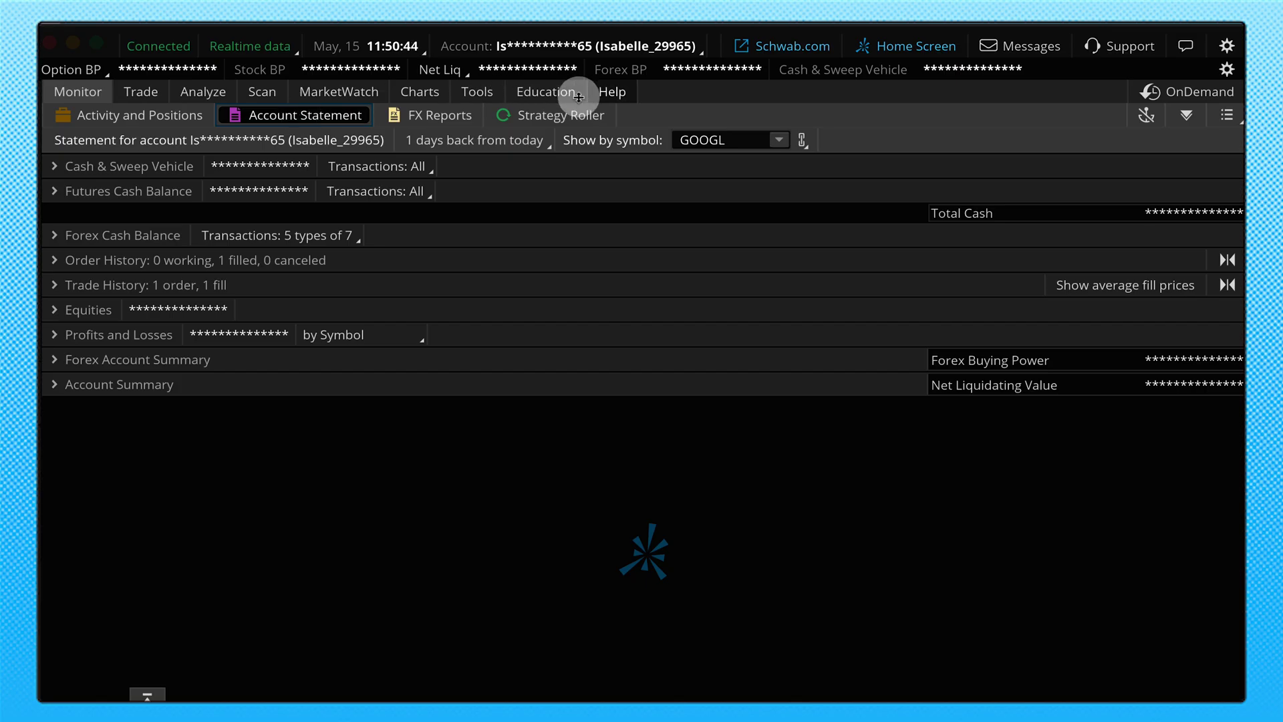
{"action": "left_click", "coordinate": [733, 146]}
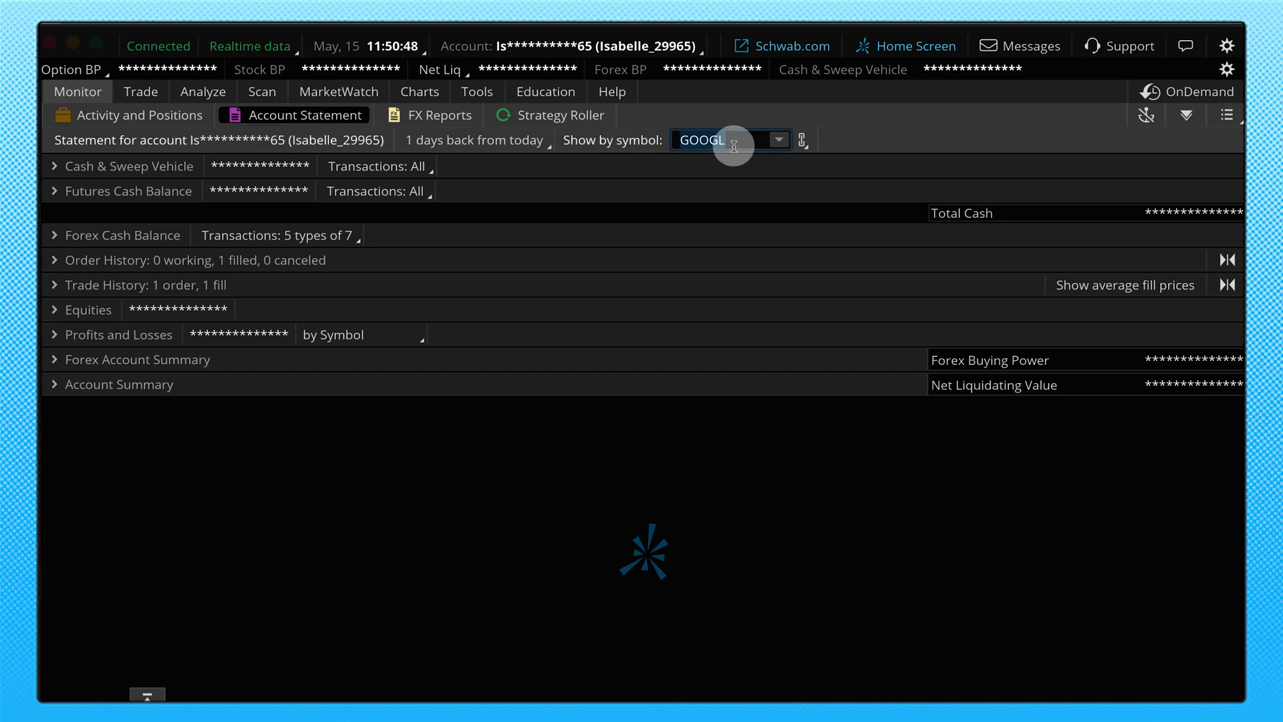
{"action": "left_click", "coordinate": [97, 257]}
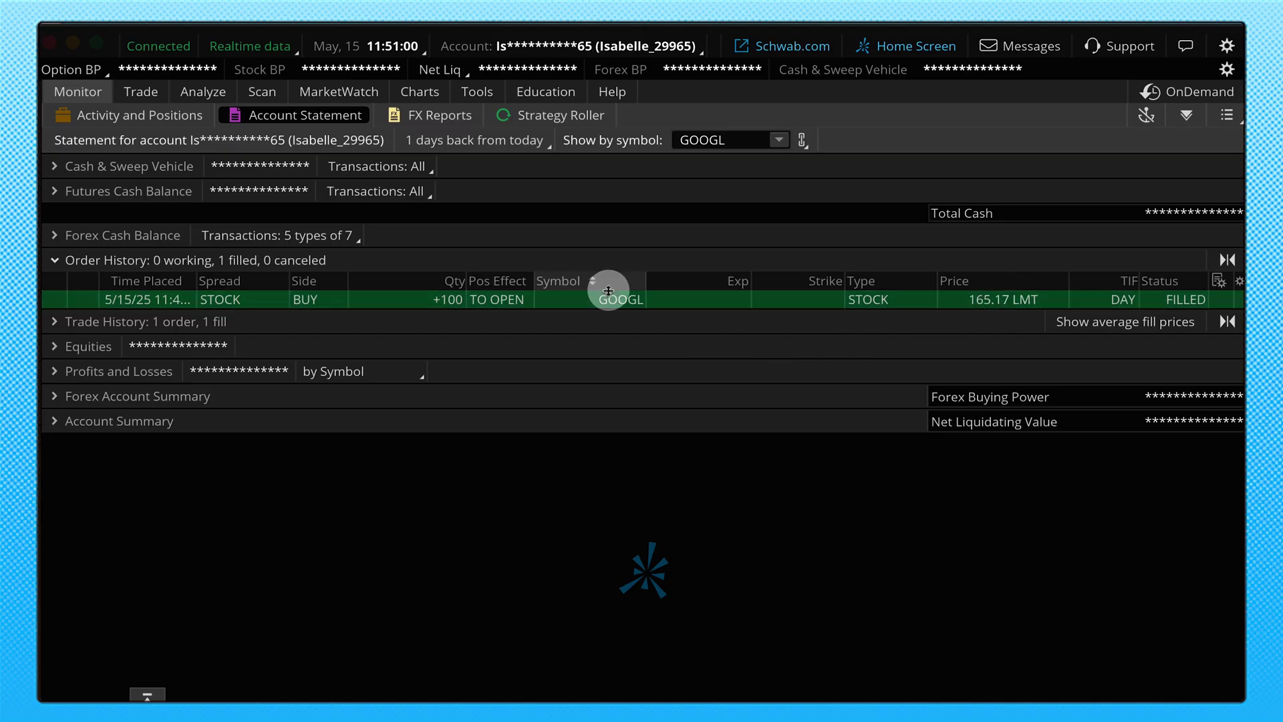
{"action": "left_click", "coordinate": [494, 138]}
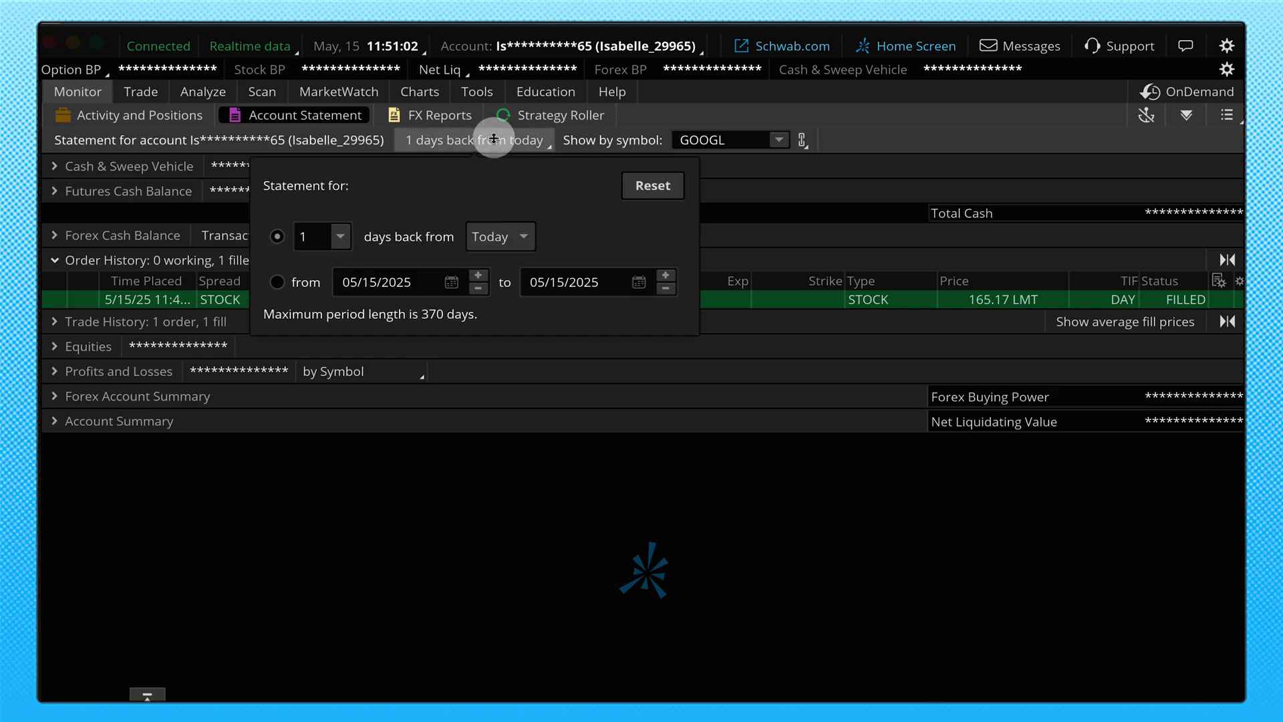
{"action": "left_click", "coordinate": [304, 238]}
{"action": "type", "text": "370"}
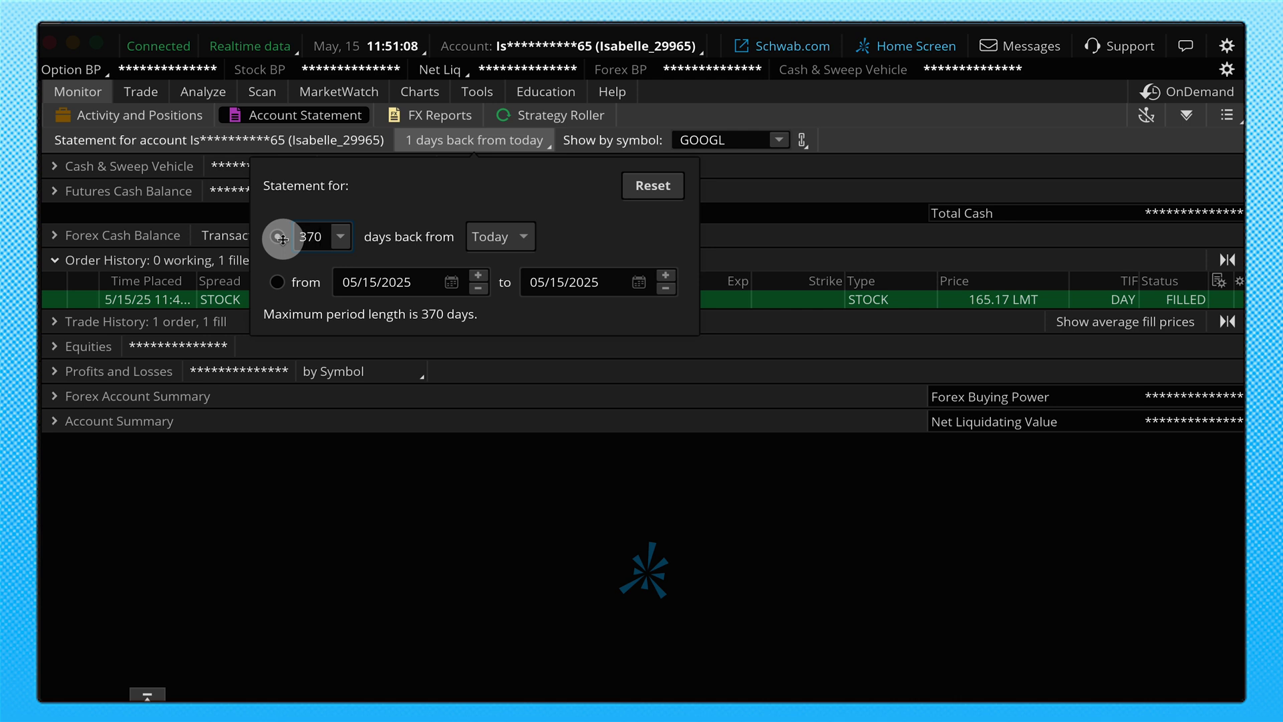
{"action": "left_click", "coordinate": [281, 238]}
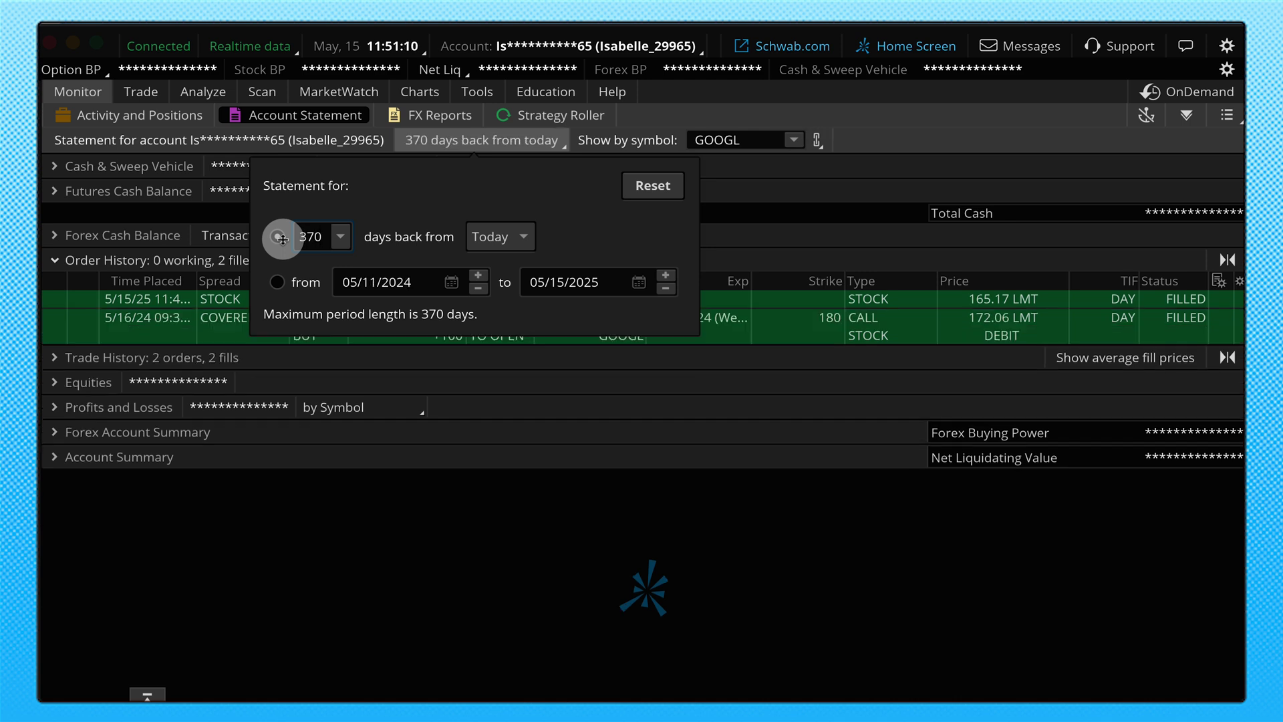
{"action": "left_click", "coordinate": [413, 493]}
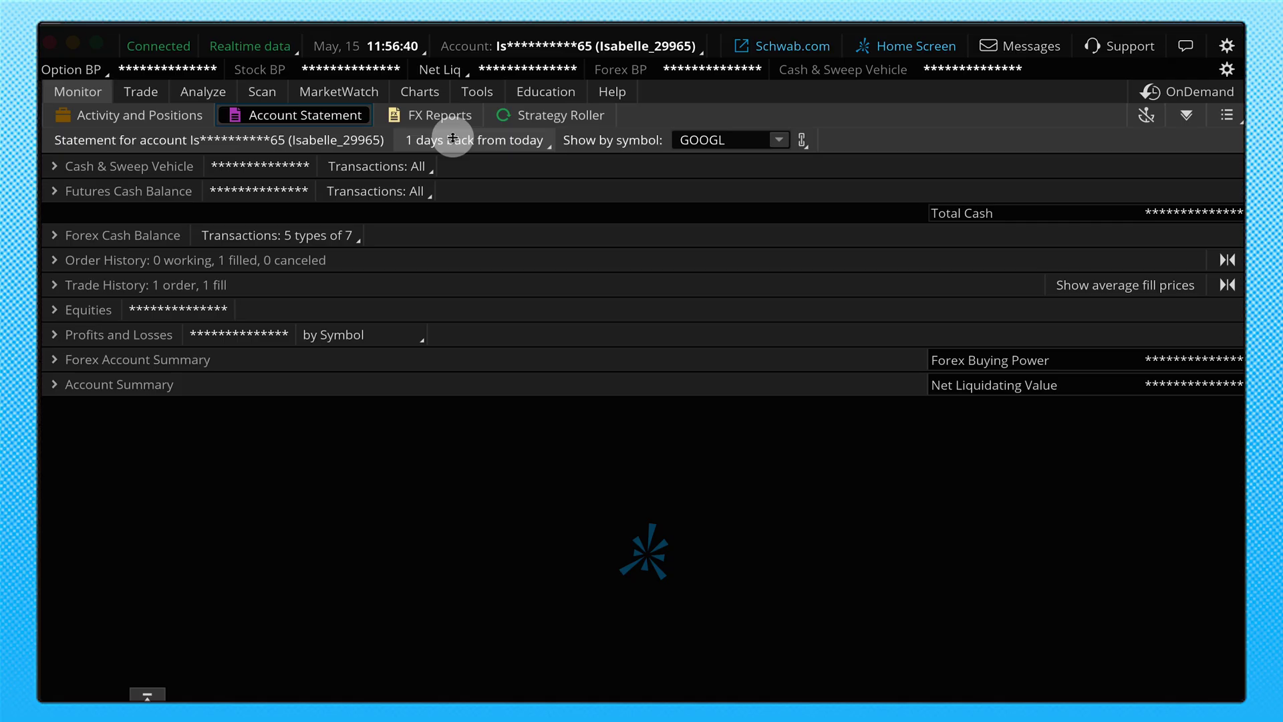
- Set the GOOGL statement range to 7 days back from today, 05/09–05/15/2025
{"action": "left_click", "coordinate": [452, 139]}
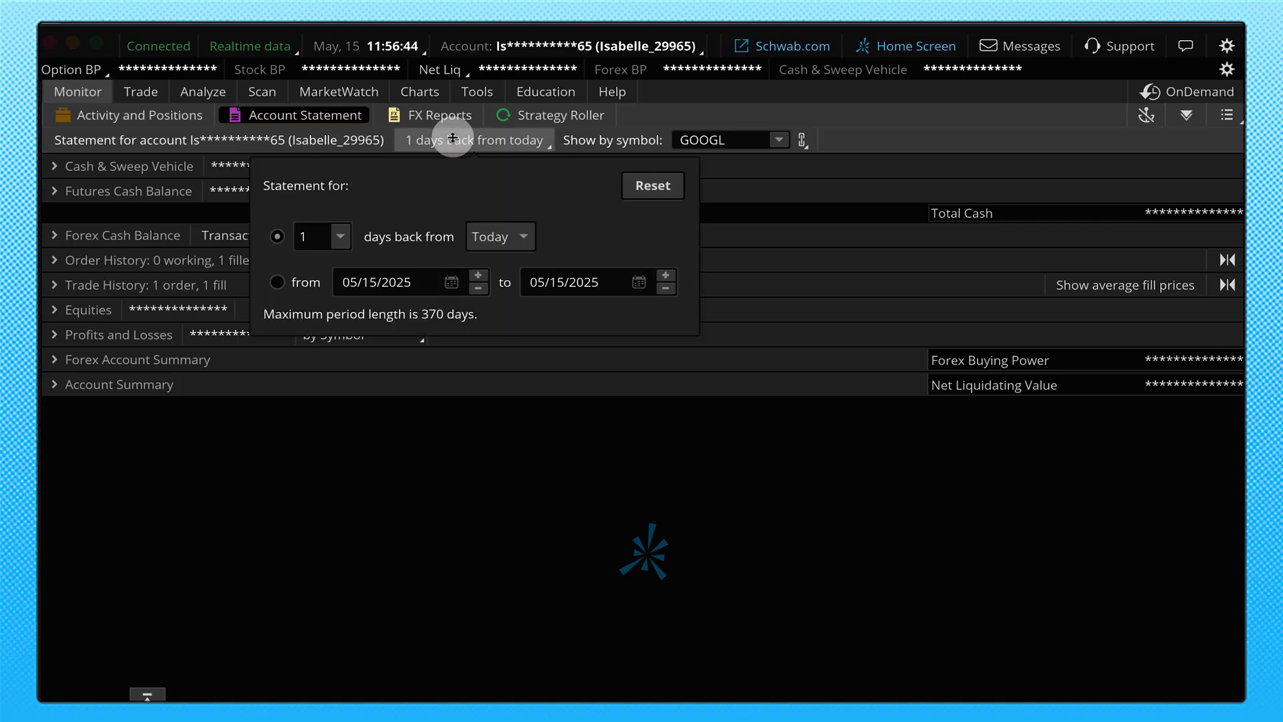
{"action": "left_click", "coordinate": [314, 245]}
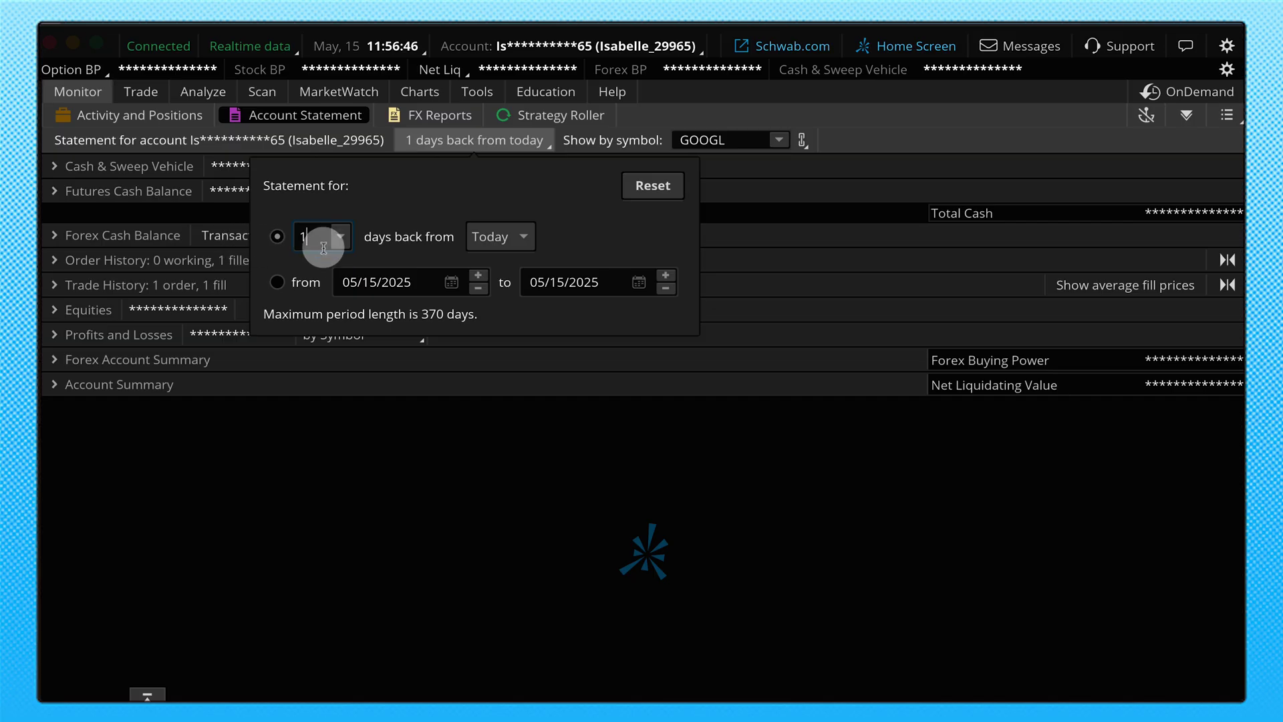
{"action": "left_click_drag", "start_coordinate": [323, 247], "coordinate": [231, 239]}
{"action": "type", "text": "7"}
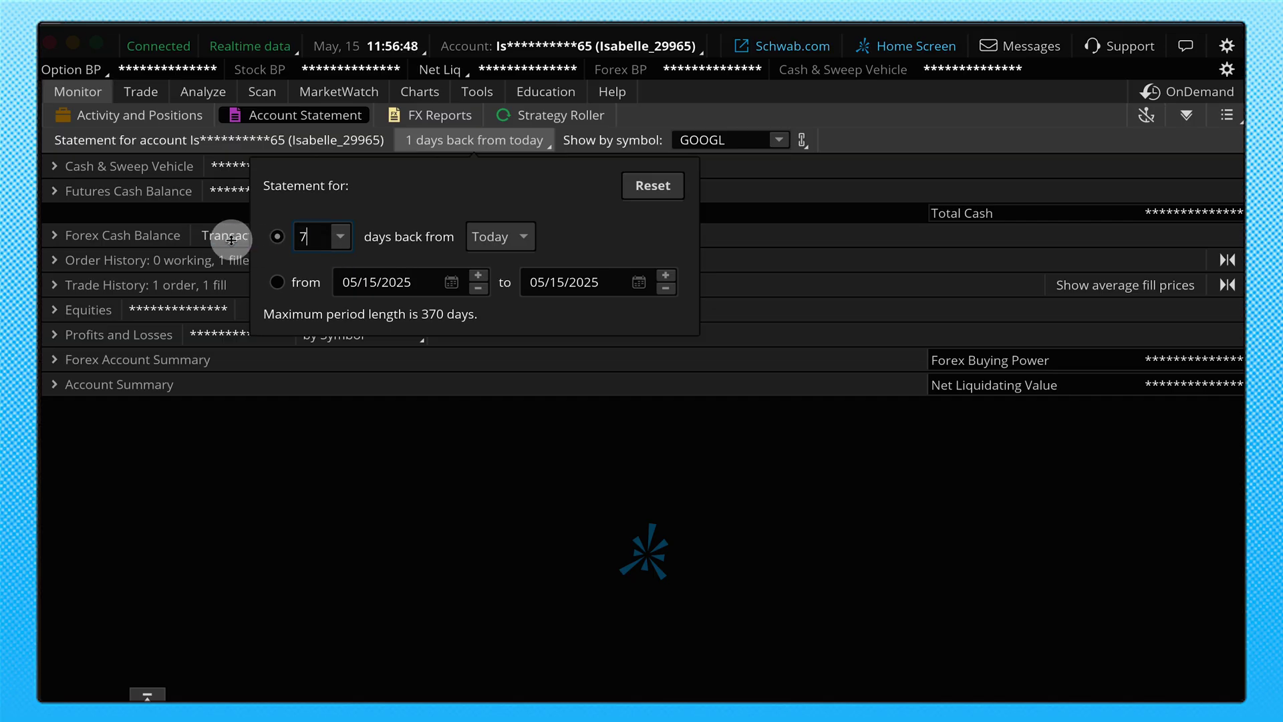
{"action": "key", "text": "Return"}
{"action": "left_click", "coordinate": [729, 139]}
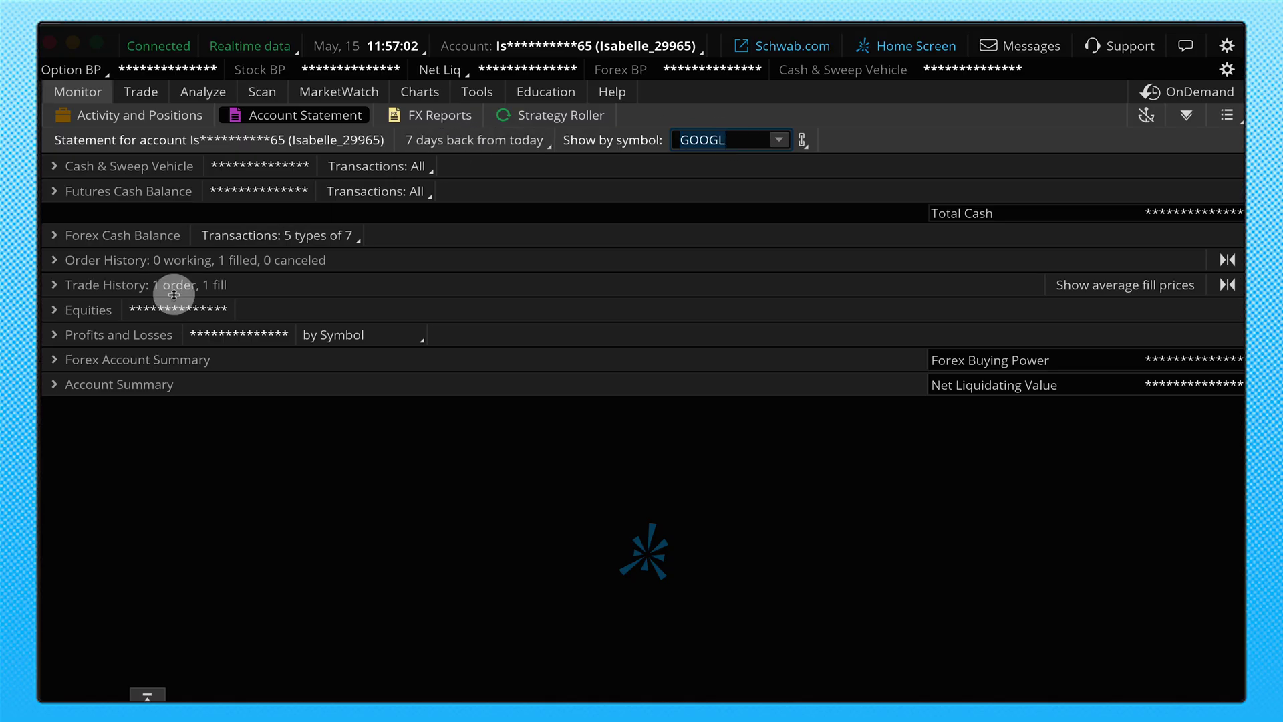
{"action": "left_click", "coordinate": [97, 262]}
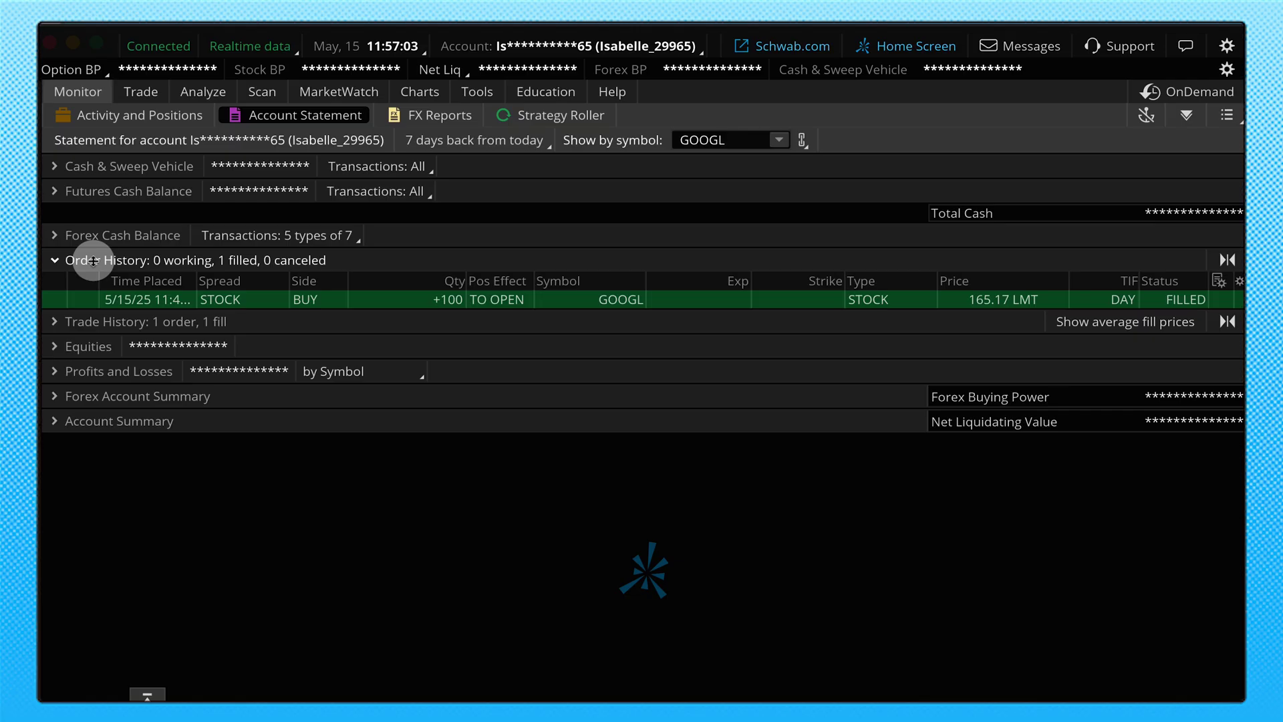
{"action": "left_click", "coordinate": [82, 321]}
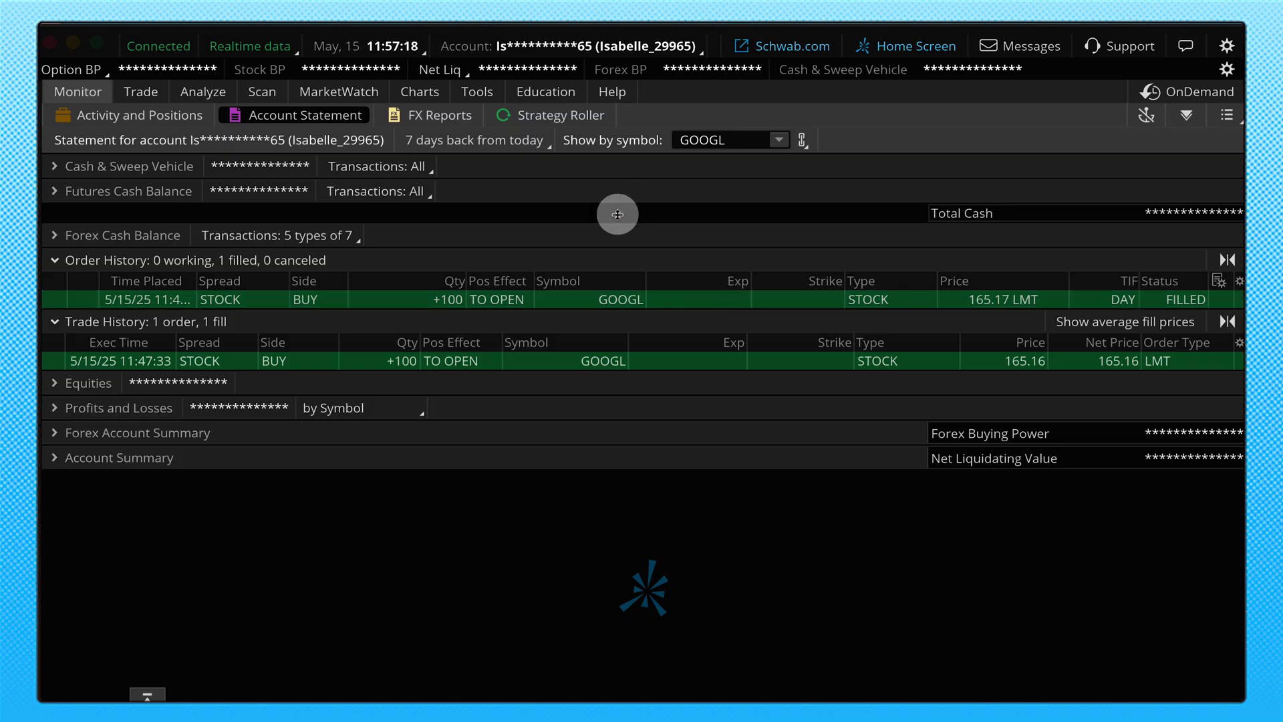
{"action": "left_click", "coordinate": [111, 167]}
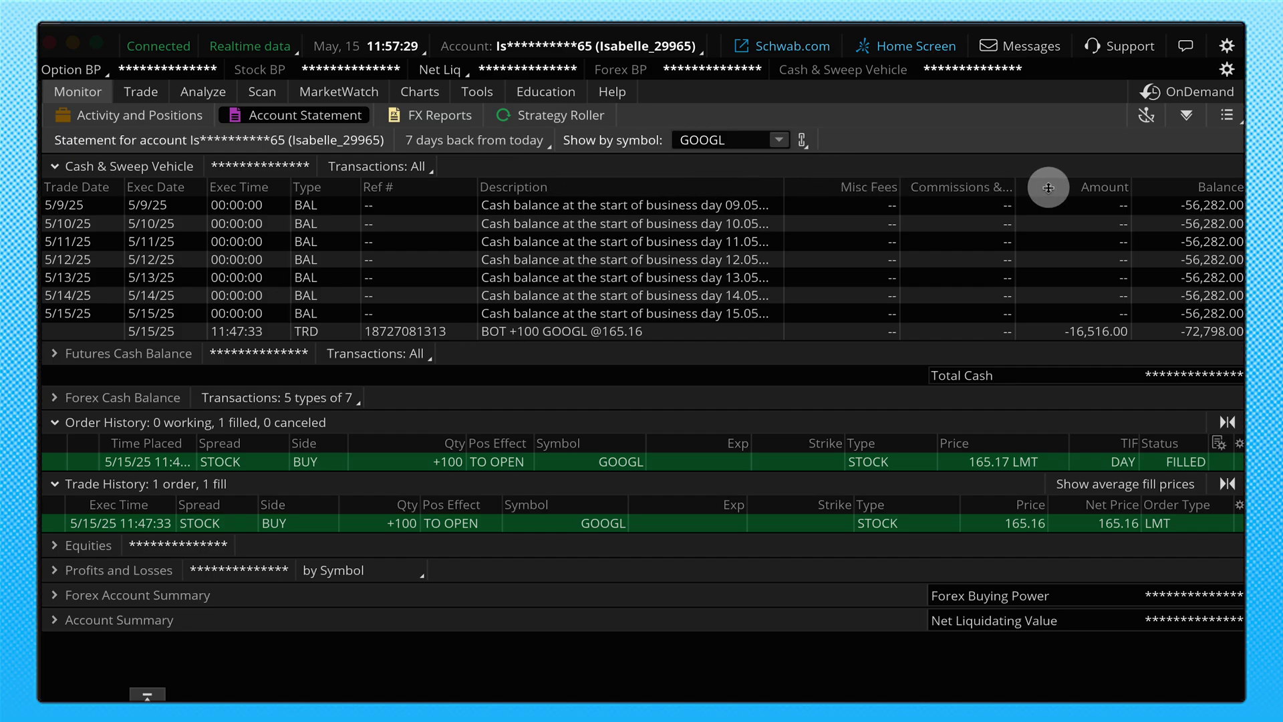
{"action": "left_click", "coordinate": [506, 337]}
{"action": "left_click", "coordinate": [1093, 334]}
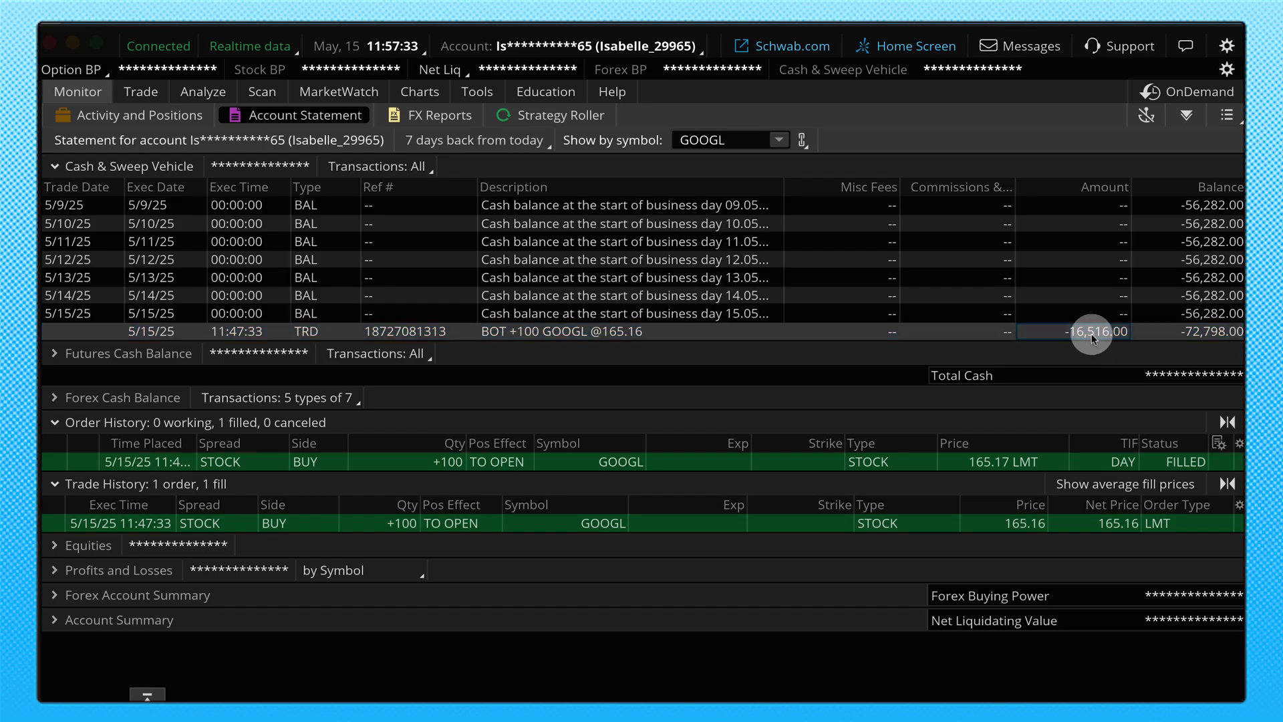
{"action": "left_click", "coordinate": [1093, 338]}
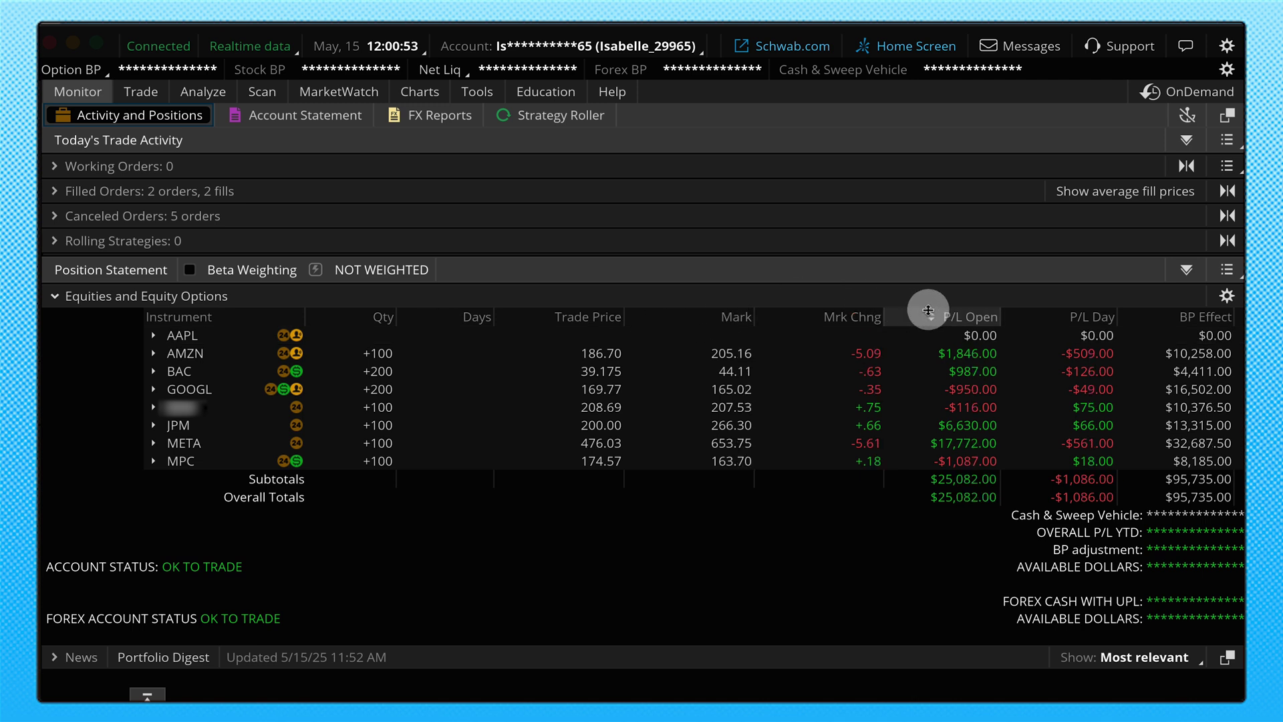
- Search for and add the Delta and Theta columns in the column set, then confirm with OK
{"action": "left_click", "coordinate": [1229, 299]}
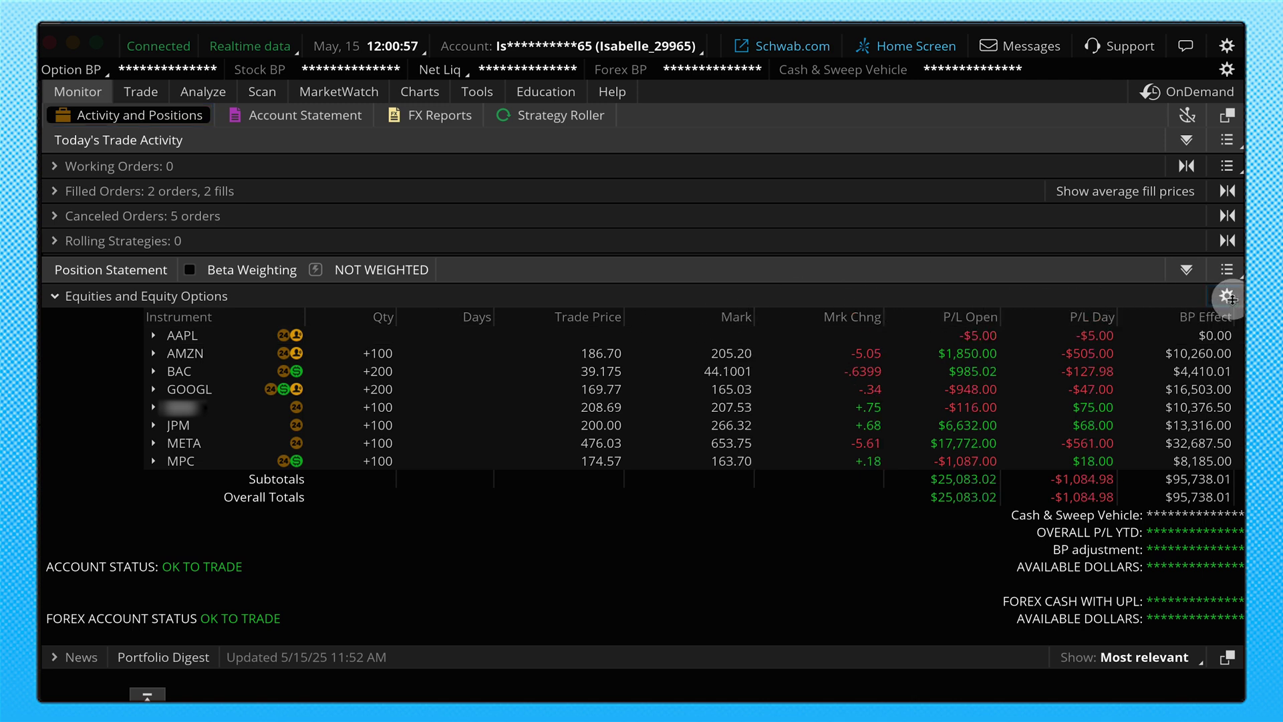
{"action": "left_click", "coordinate": [139, 374]}
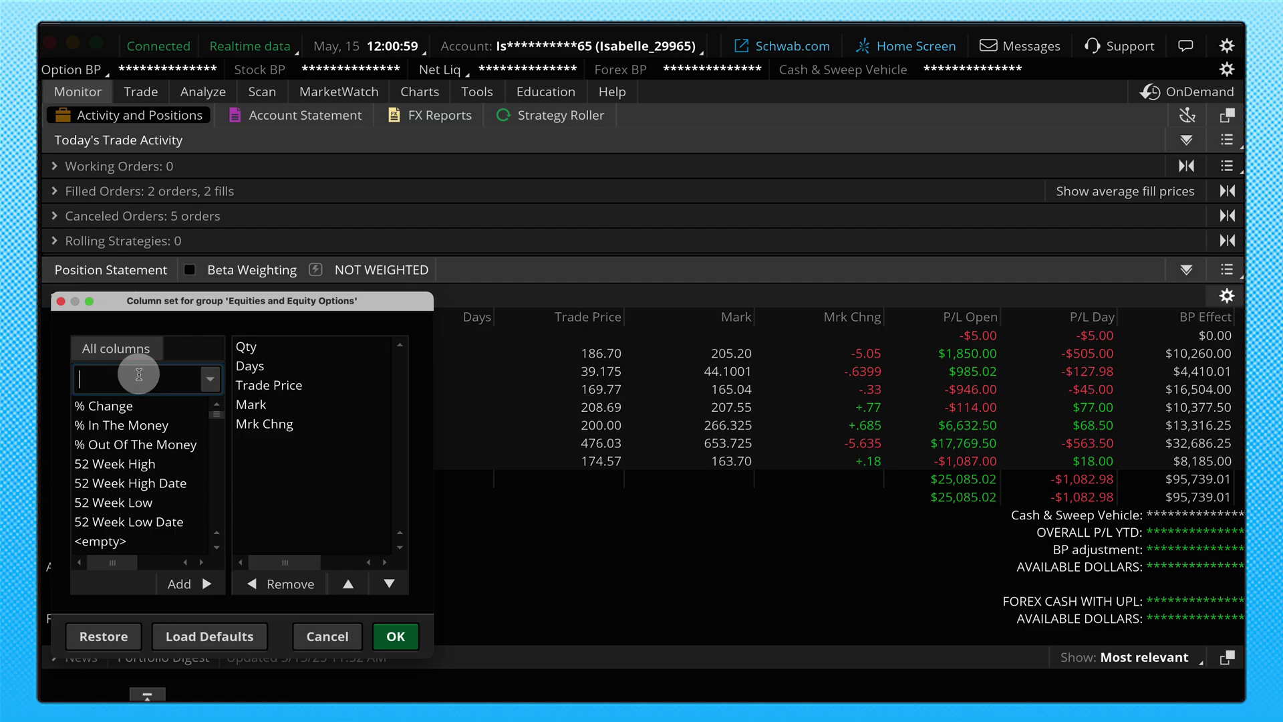
{"action": "type", "text": "Delta"}
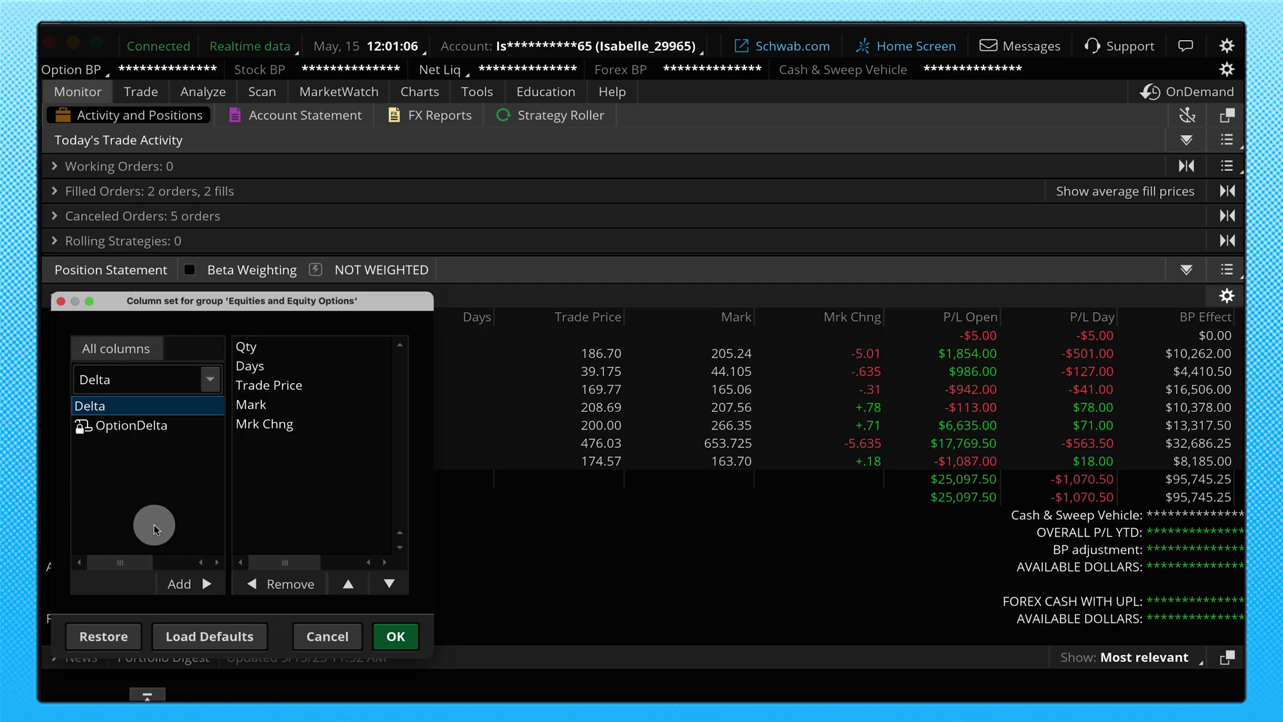
{"action": "left_click", "coordinate": [177, 584]}
{"action": "left_click_drag", "start_coordinate": [153, 371], "coordinate": [75, 376]}
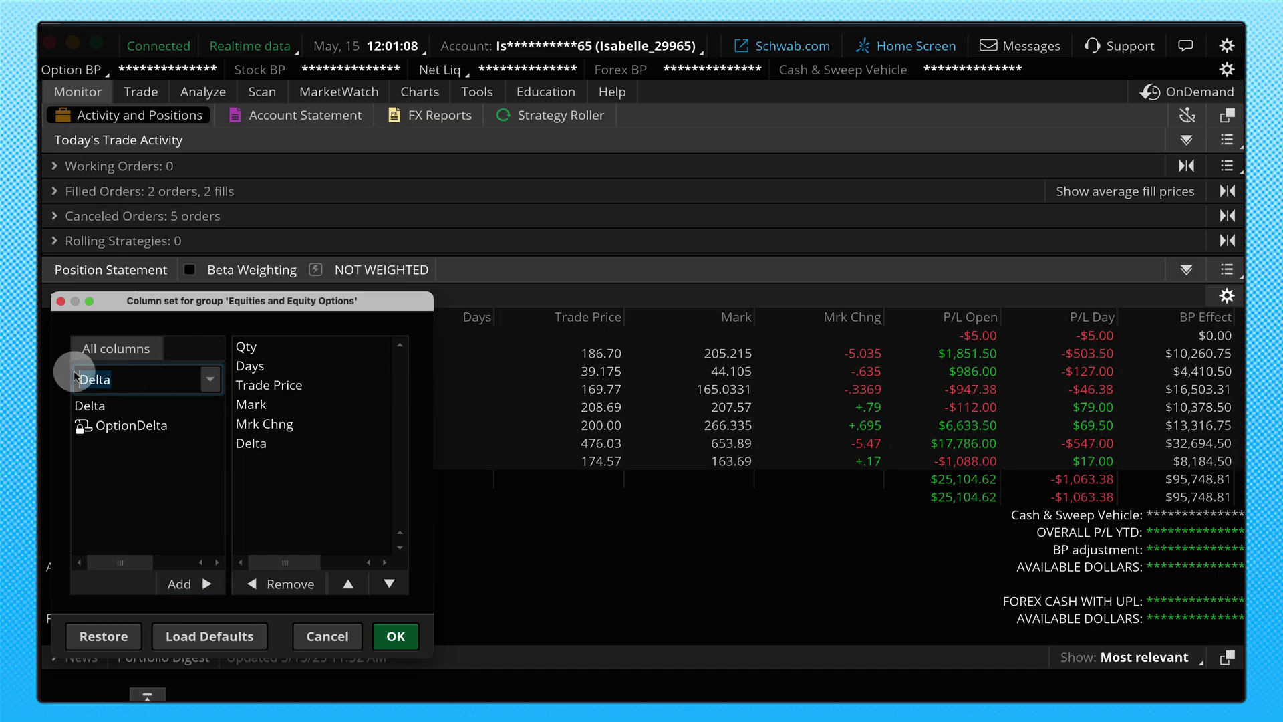
{"action": "type", "text": "Thet"}
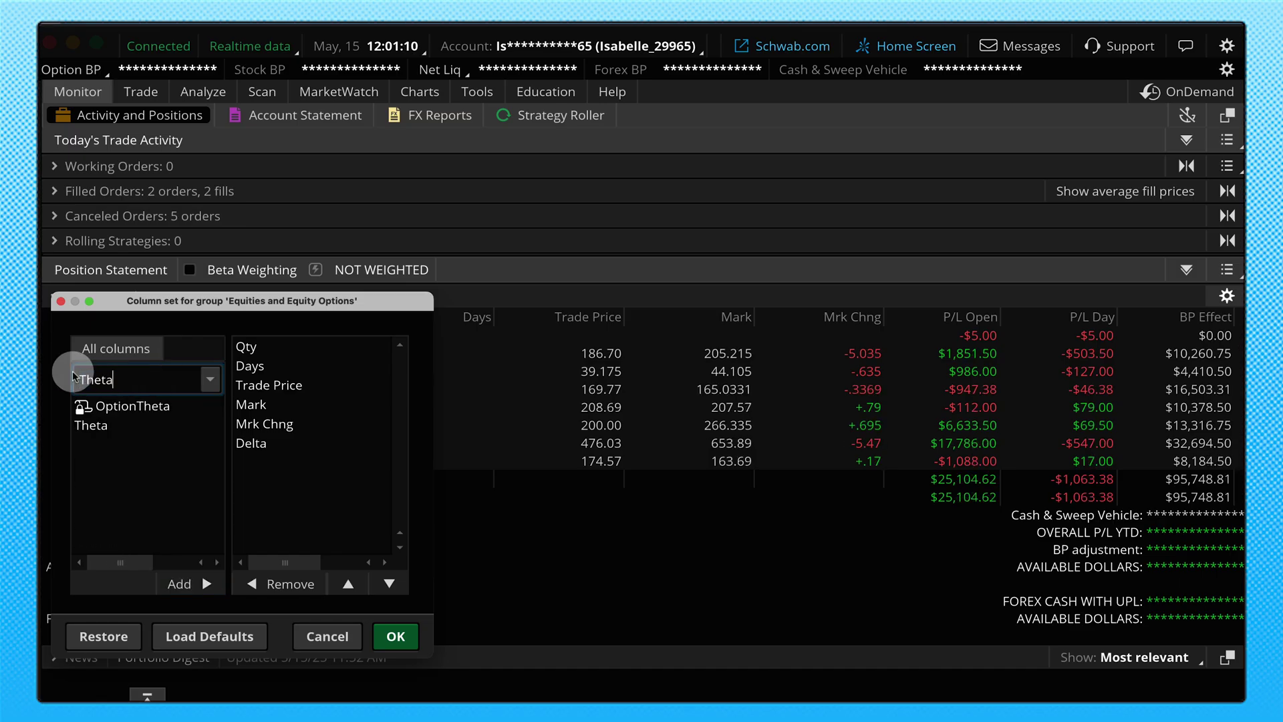
{"action": "left_click", "coordinate": [105, 431]}
{"action": "left_click", "coordinate": [184, 584]}
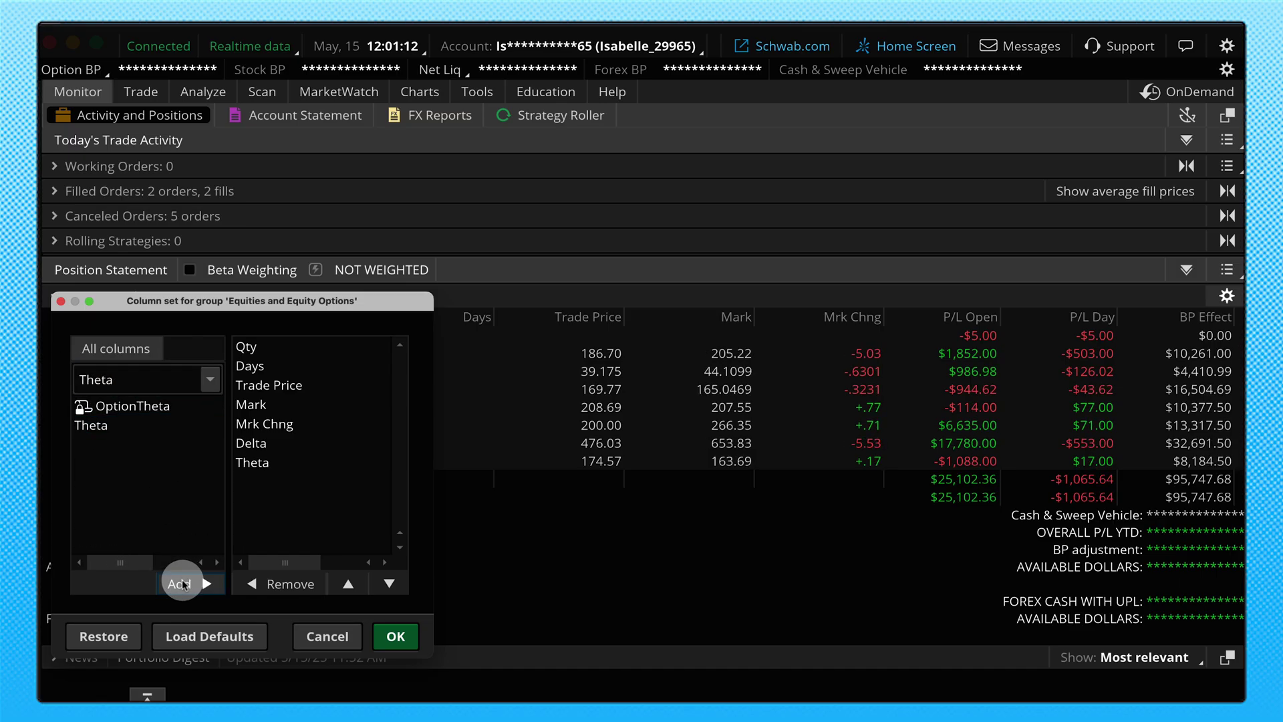
{"action": "left_click", "coordinate": [396, 637]}
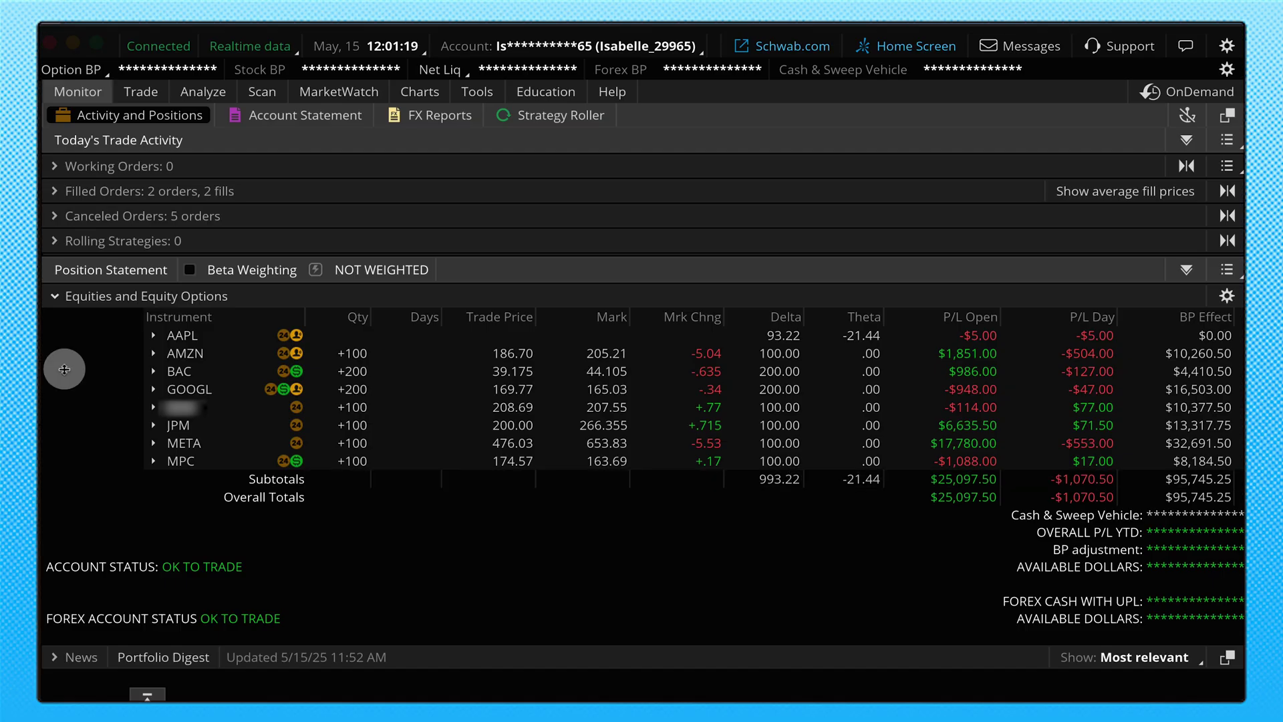
- Expand AAPL and select, then deselect, the +2 20 JUN 25 215 CALL row to view its totals
{"action": "left_click", "coordinate": [153, 335]}
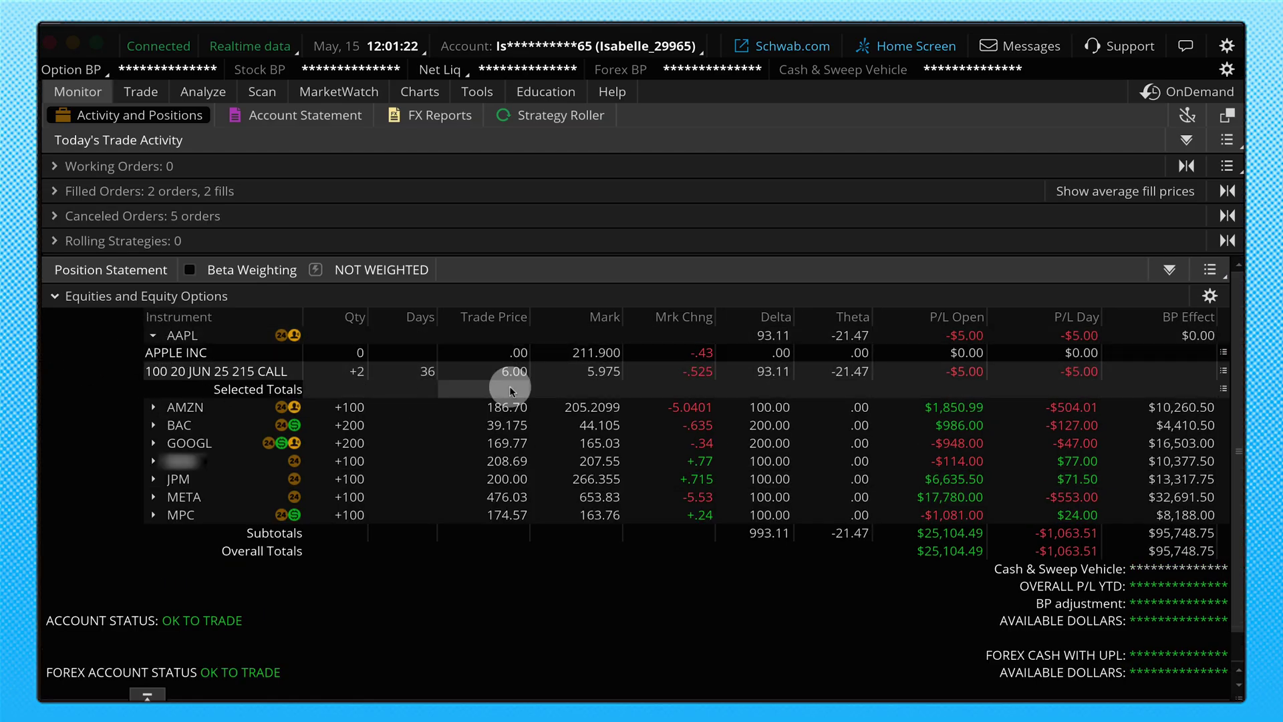
{"action": "left_click", "coordinate": [774, 372]}
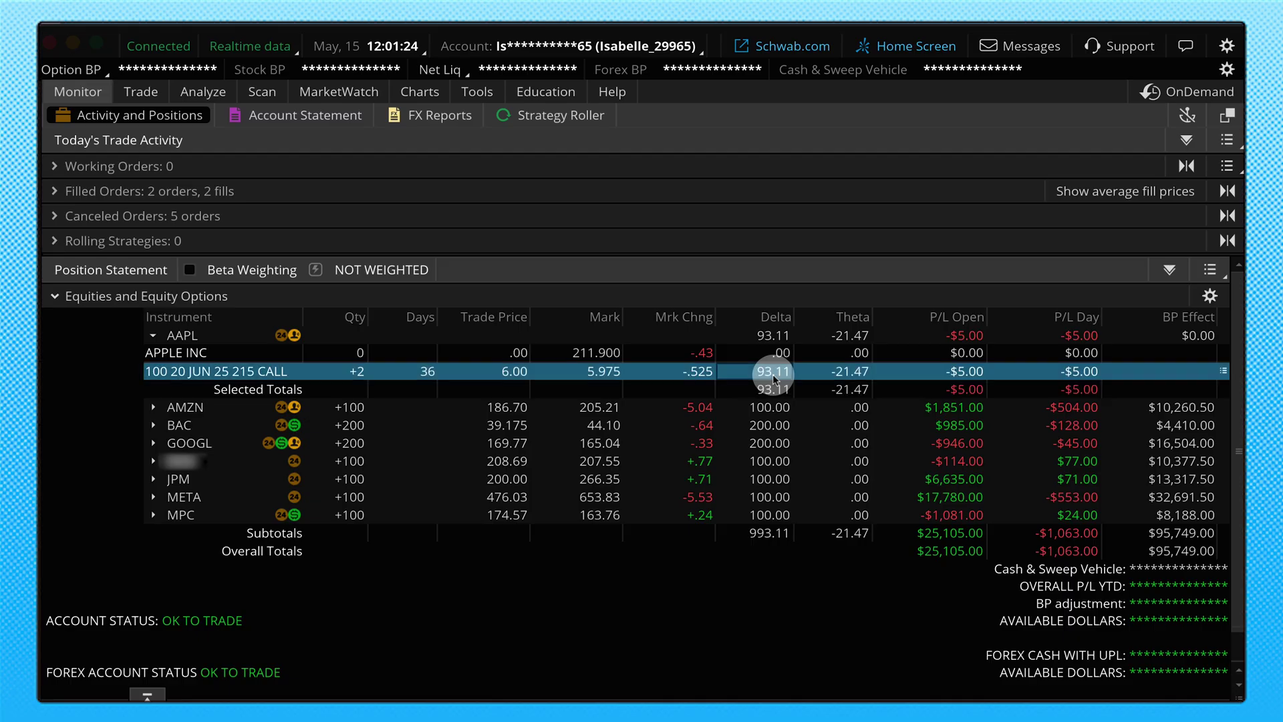
{"action": "left_click", "coordinate": [849, 374], "text": "ctrl"}
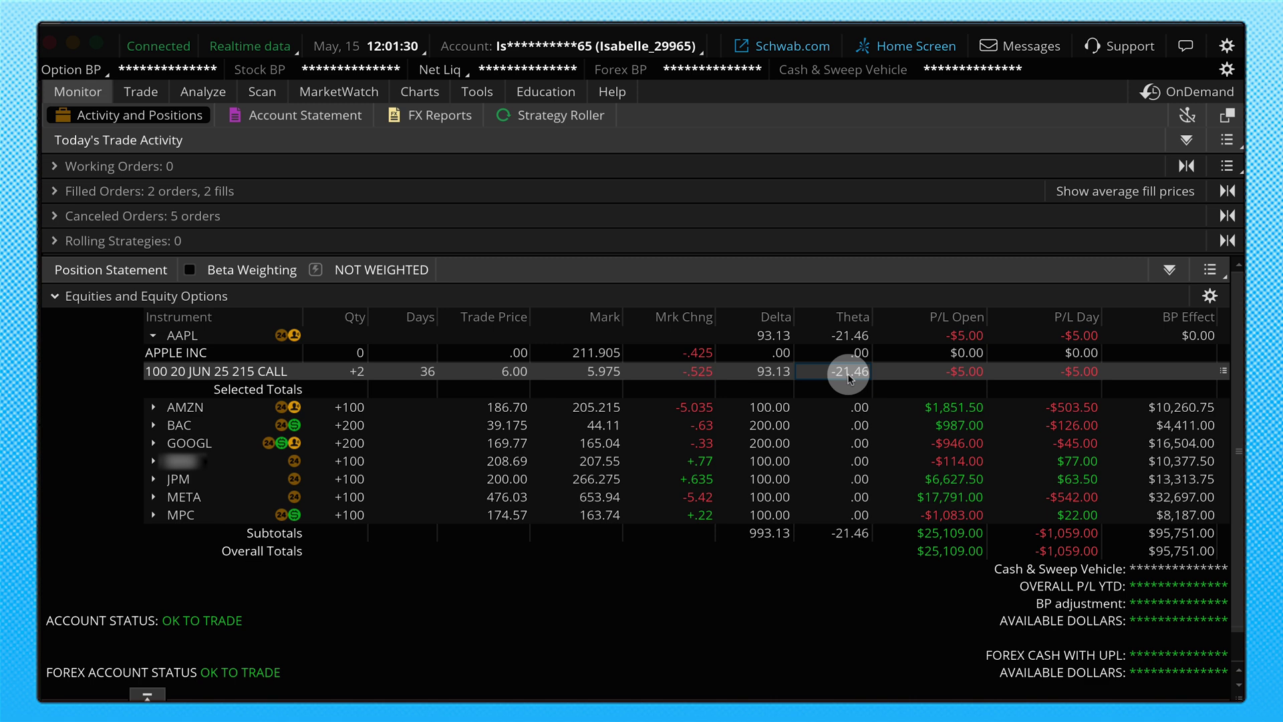
- Cycle the Mark and Trade Price columns through ascending, descending and default order
{"action": "left_click", "coordinate": [589, 321]}
{"action": "left_click", "coordinate": [589, 320]}
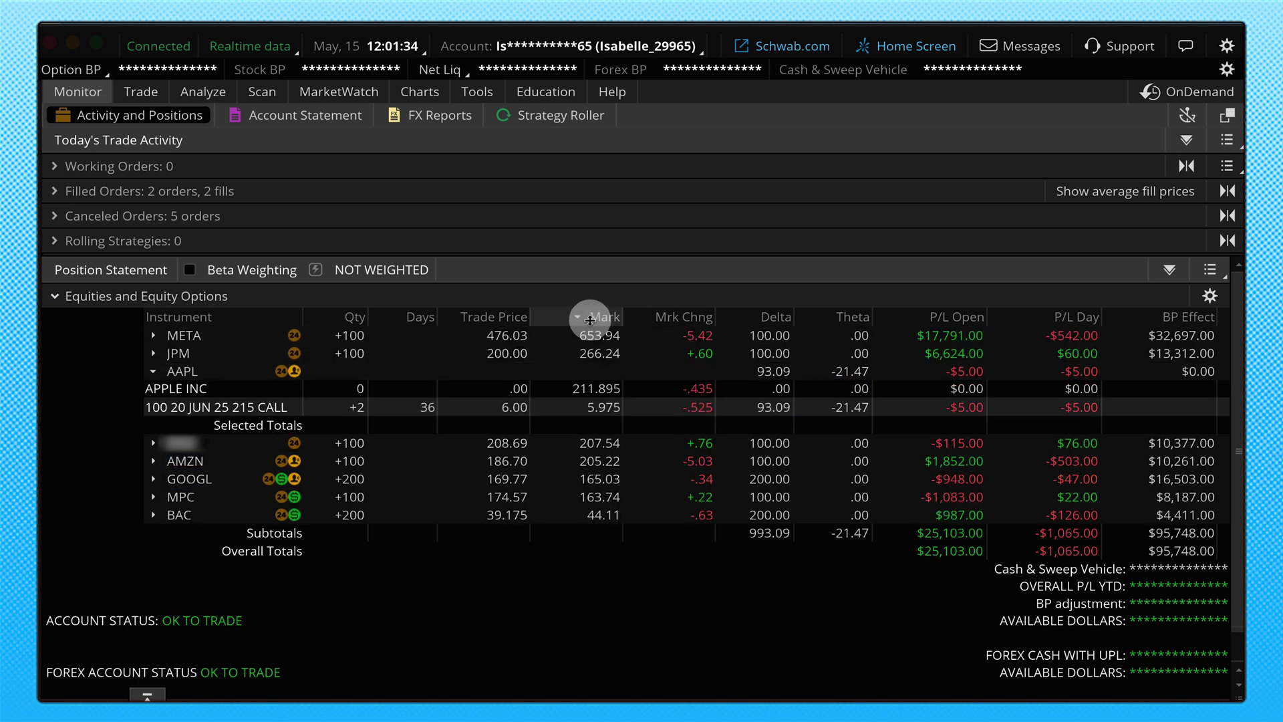
{"action": "left_click", "coordinate": [590, 320]}
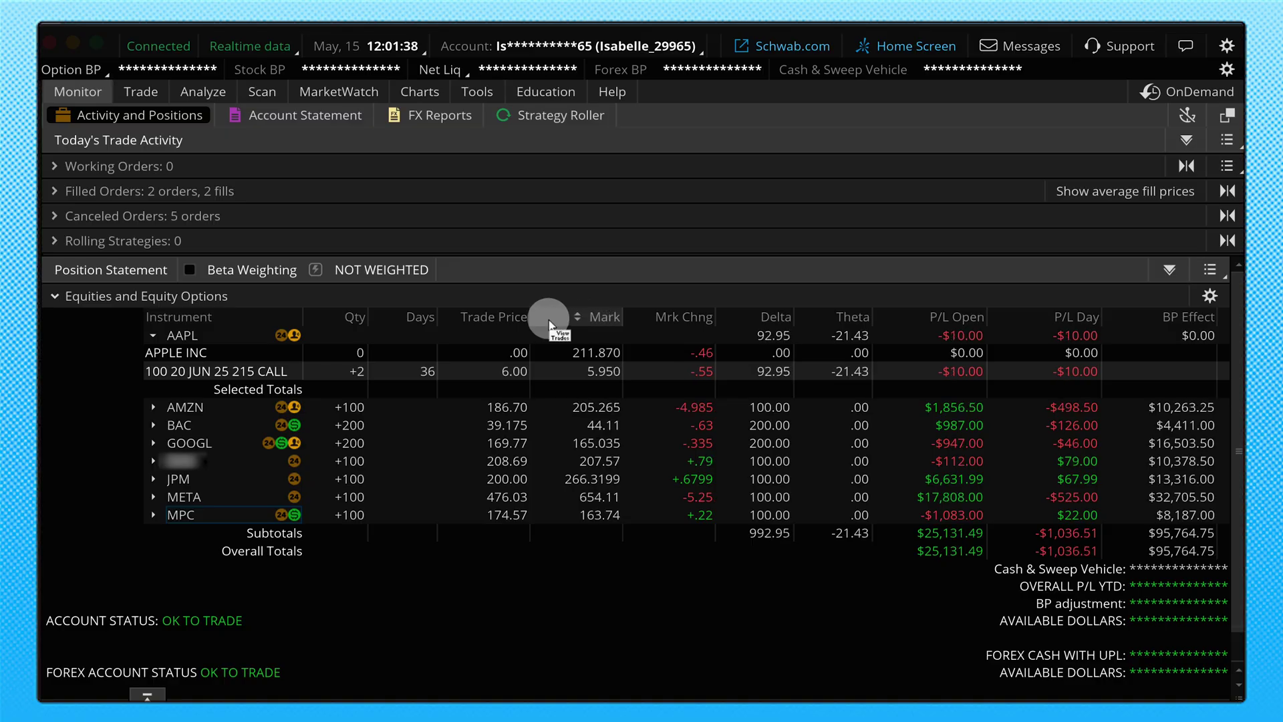
{"action": "left_click", "coordinate": [500, 318]}
{"action": "left_click", "coordinate": [499, 317]}
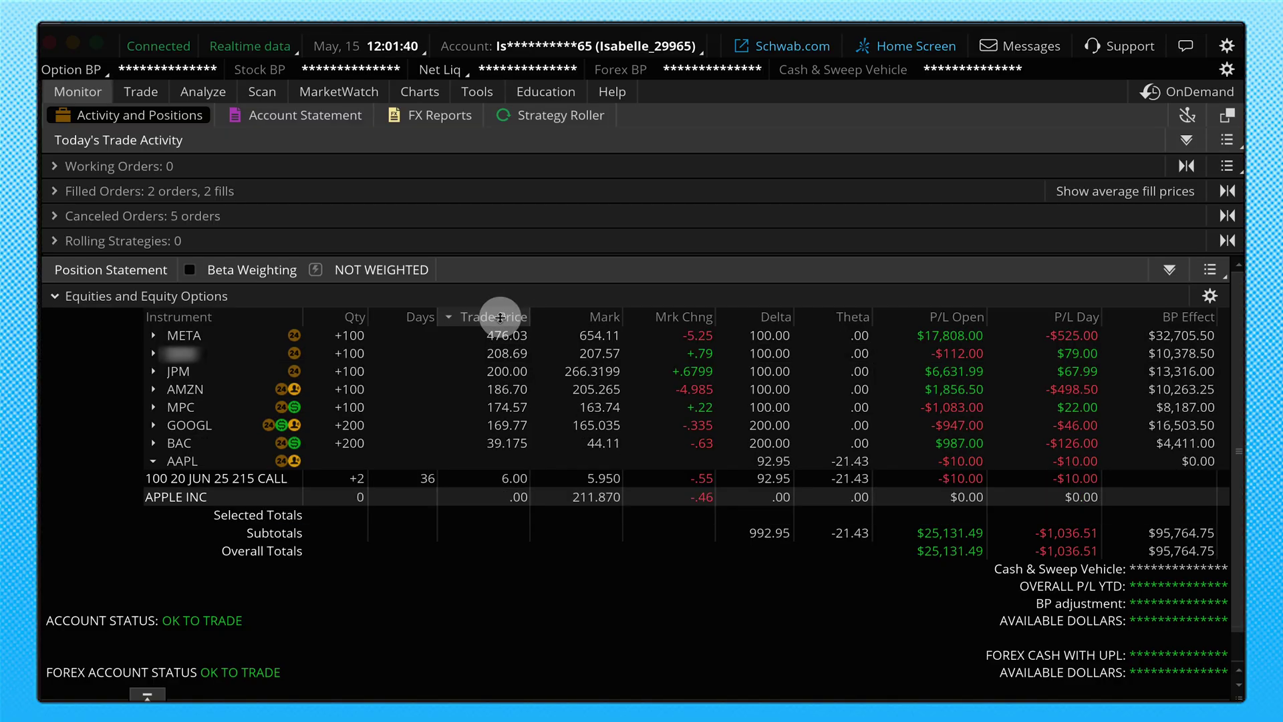
{"action": "left_click", "coordinate": [500, 318]}
- Sort positions by Mark ascending, from BAC at 44.115 to META at 654.27
{"action": "left_click", "coordinate": [592, 318]}
{"action": "left_click", "coordinate": [592, 318]}
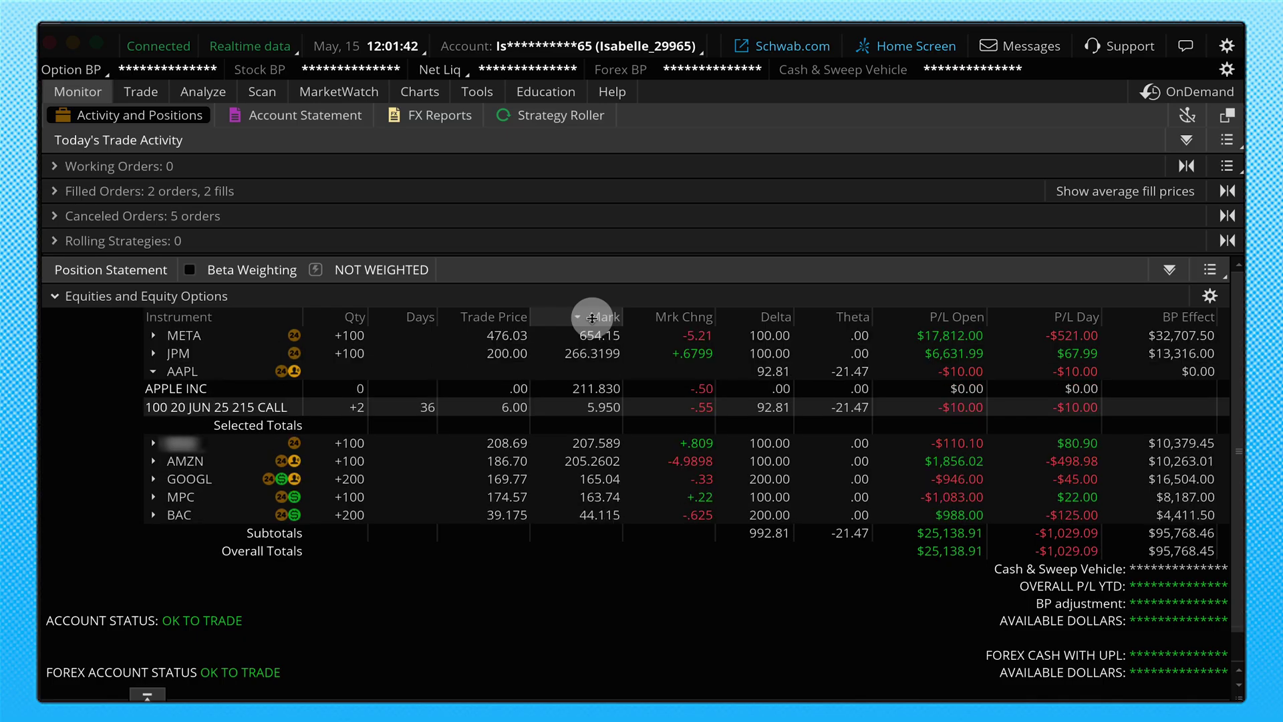
{"action": "left_click", "coordinate": [591, 318]}
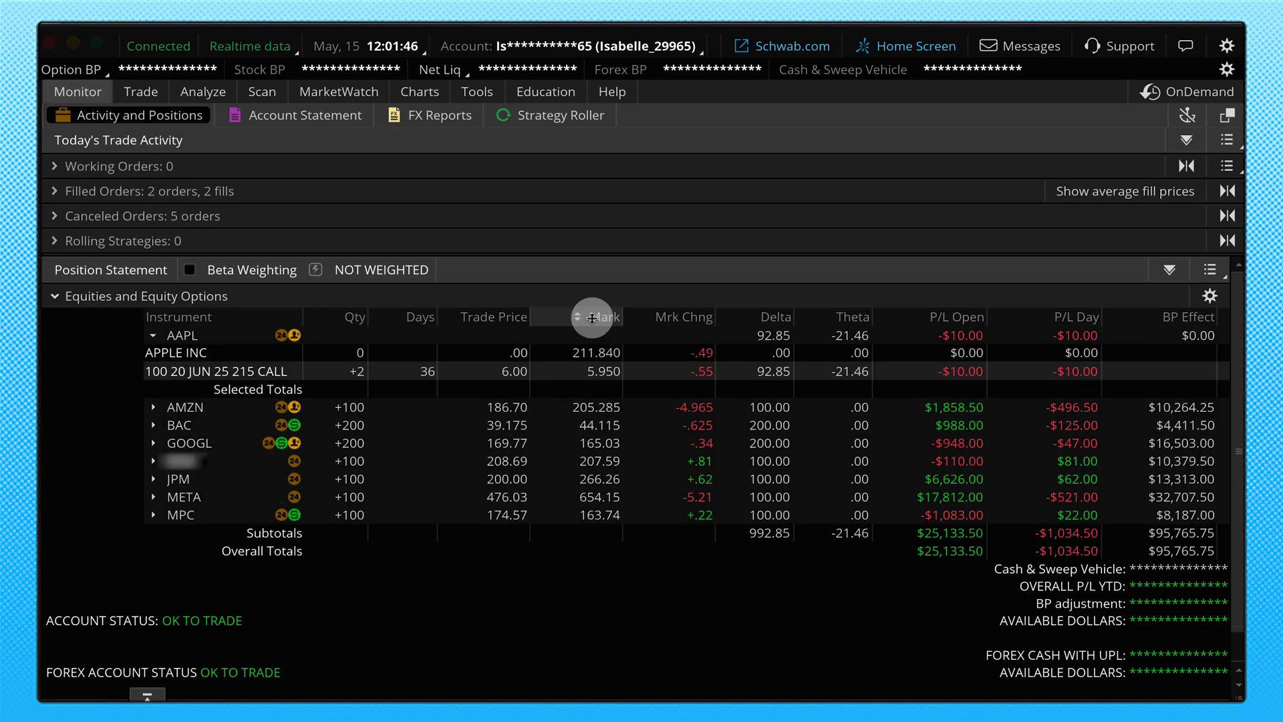
{"action": "left_click", "coordinate": [592, 318]}
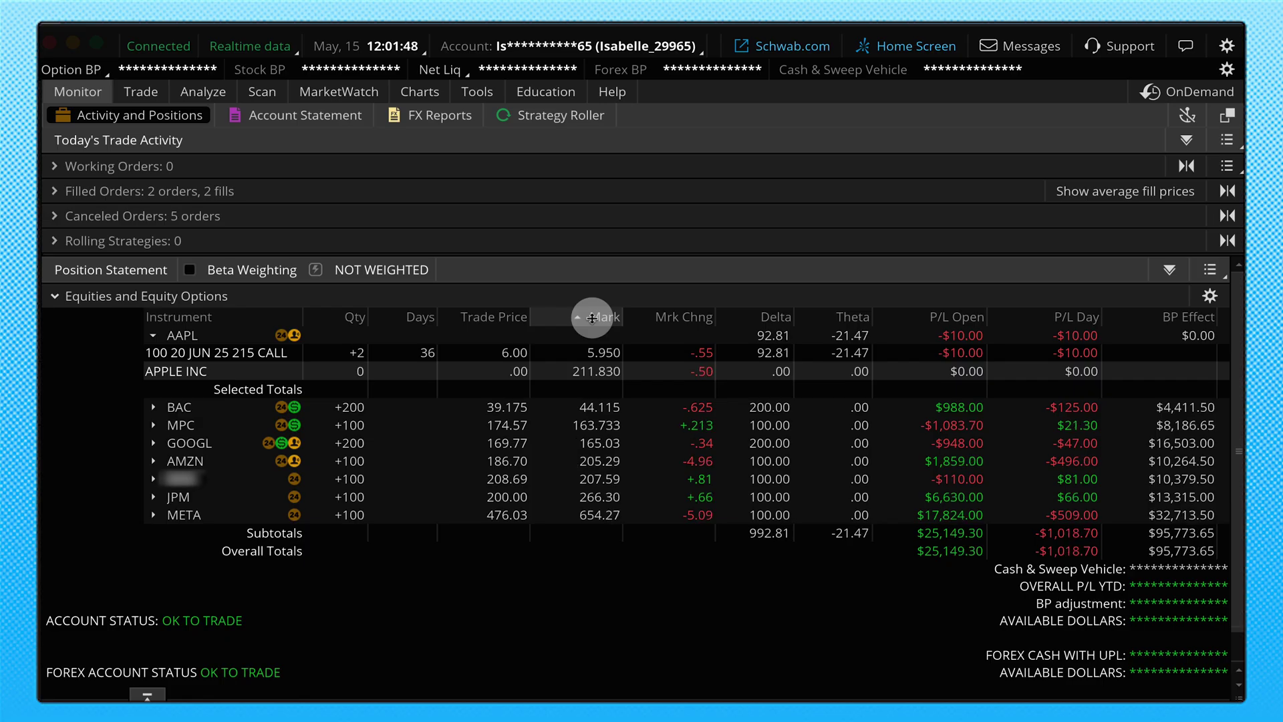